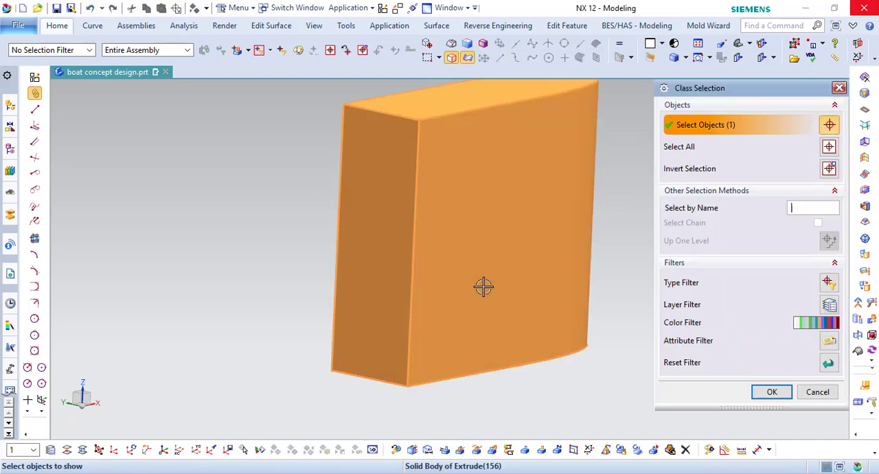
- Unhide the extruded solid block and replace its top face with the curved sheet
middle_click(481, 287)
left_click(464, 94)
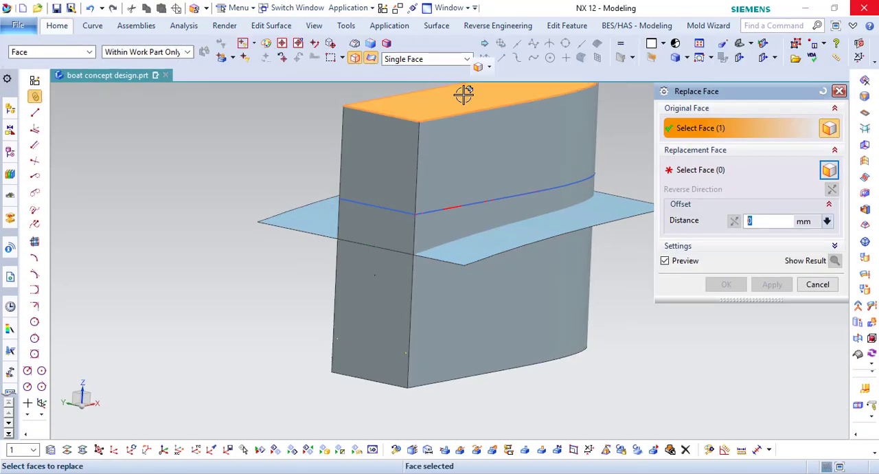
left_click(543, 221)
left_click(725, 284)
- Trim the curved sheet to the block's outline, removing the overhanging area, and hide the block
middle_click_drag(724, 281, 639, 287)
left_click(57, 26)
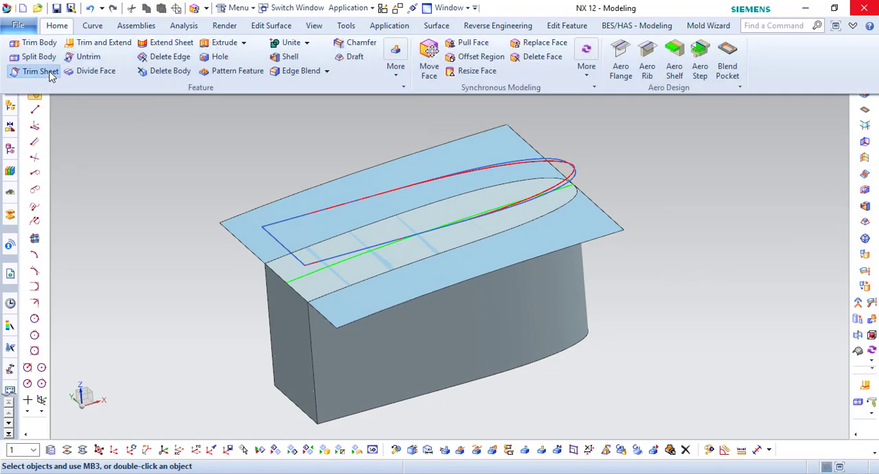
left_click(39, 72)
left_click(502, 253)
left_click(577, 289)
left_click(724, 336)
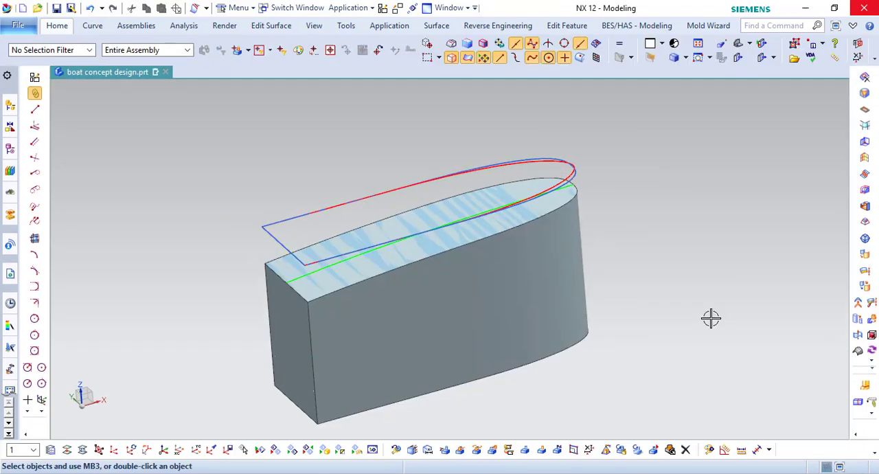
right_click(547, 273)
left_click(596, 281)
key("ctrl+alt+f")
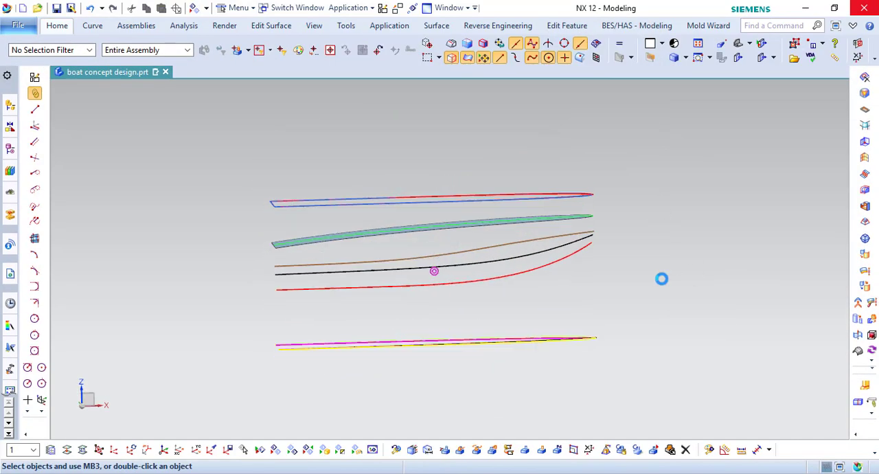
- Extrude the closed upper outline curves into a solid block from 4900 mm to -6300 mm with no Boolean
middle_click_drag(620, 283, 641, 314)
left_click(57, 26)
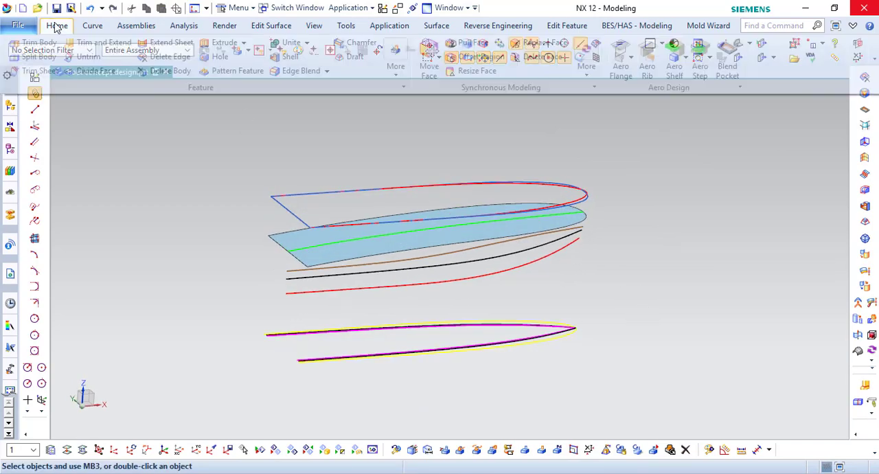
left_click(39, 45)
left_click(575, 197)
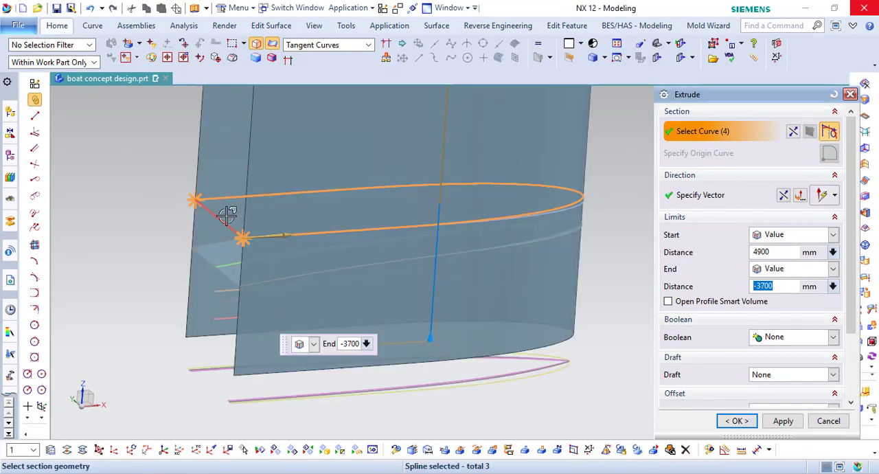
middle_click(581, 417)
- Hide the newly extruded solid block so only the curves and the trimmed sheet are displayed
right_click(520, 375)
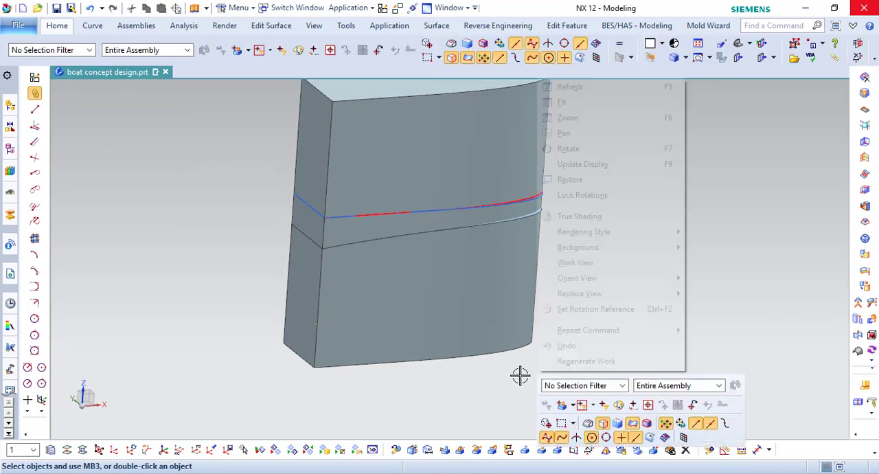
left_click(767, 246)
key("F8")
left_click(521, 157)
key("ctrl+b")
middle_click_drag(515, 252, 523, 259)
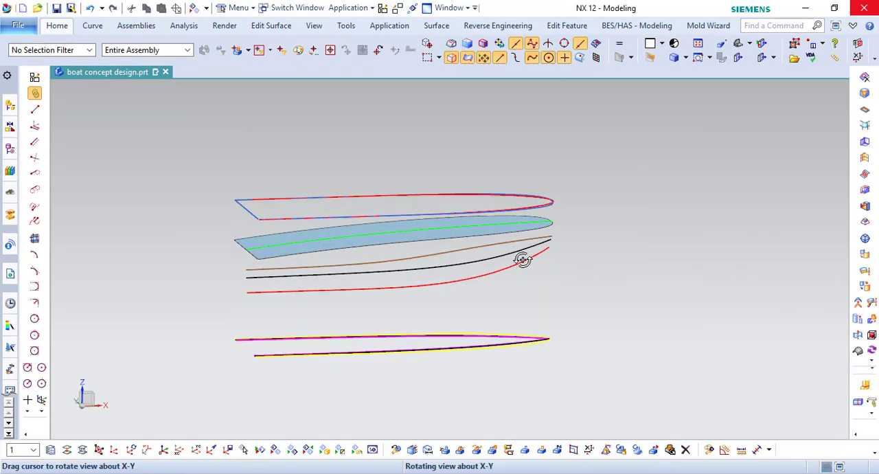
- Extrude the brown profile spline into a sheet from 4900 mm to -6300 mm with no Boolean
left_click(56, 26)
left_click(218, 44)
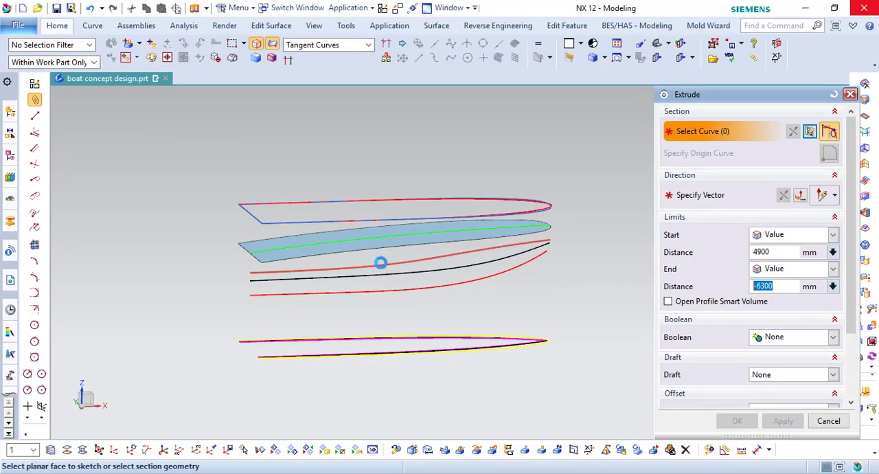
left_click(381, 263)
middle_click(611, 377)
- Unhide the outline block and replace its top face with the sheet extruded from the brown spline
left_click(292, 449)
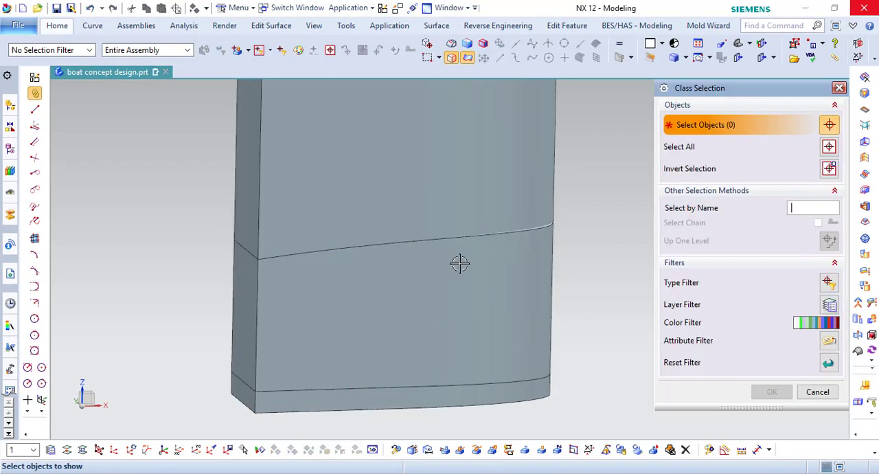
left_click(460, 204)
left_click(772, 392)
middle_click_drag(481, 261, 423, 287)
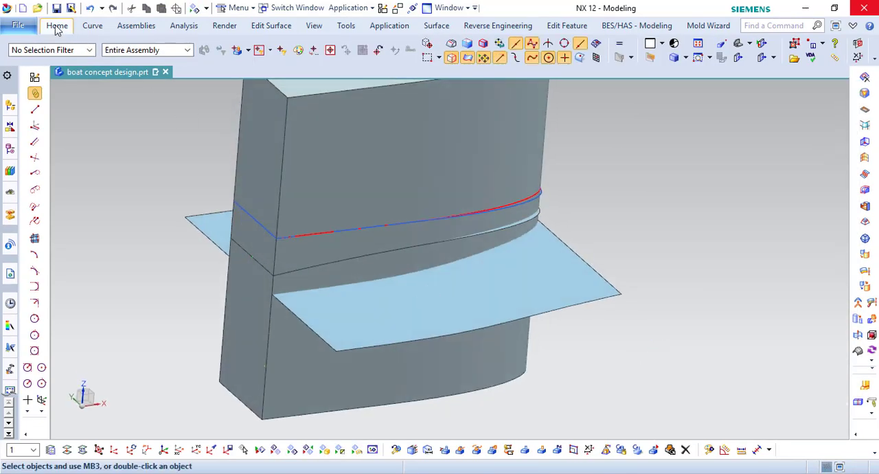
left_click(57, 25)
left_click(474, 71)
left_click(343, 108)
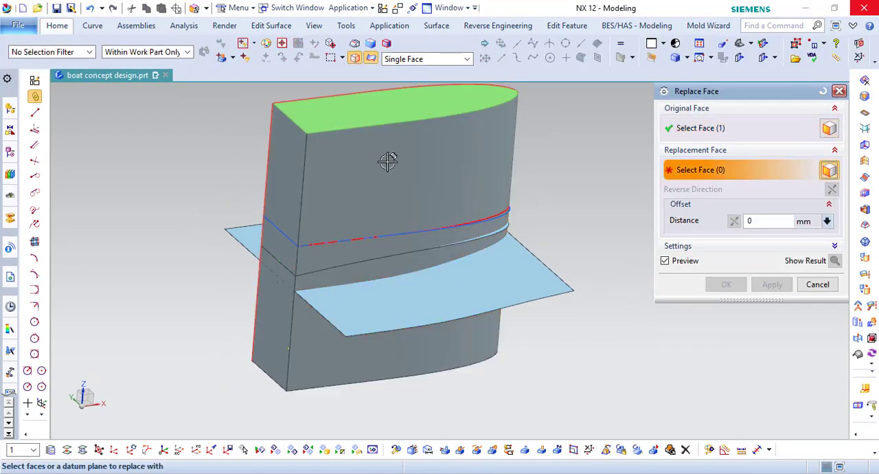
left_click(457, 270)
middle_click(631, 302)
- Trim the brown-spline sheet to the block's outline, discarding the outer area, and hide the block
left_click(62, 30)
left_click(391, 56)
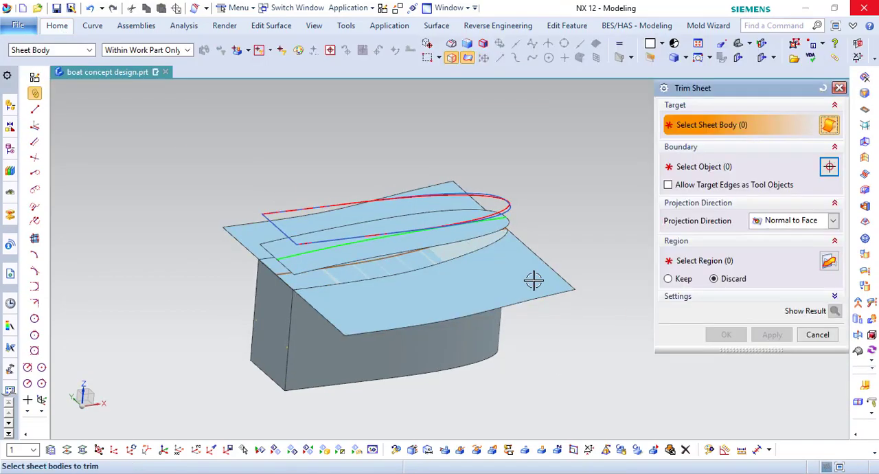
left_click(533, 280)
left_click(475, 336)
middle_click(494, 337)
right_click(440, 354)
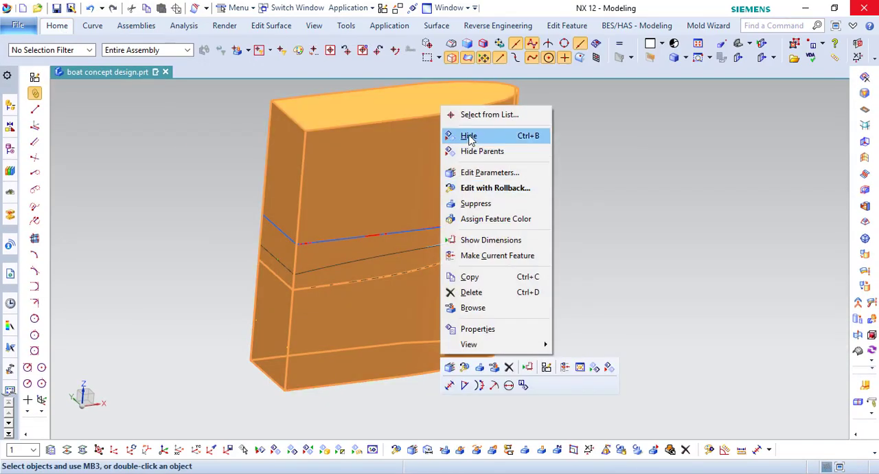
left_click(472, 137)
- Draw a line at the bow joining the front ends of the green and brown splines
scroll(504, 221, "up", 5)
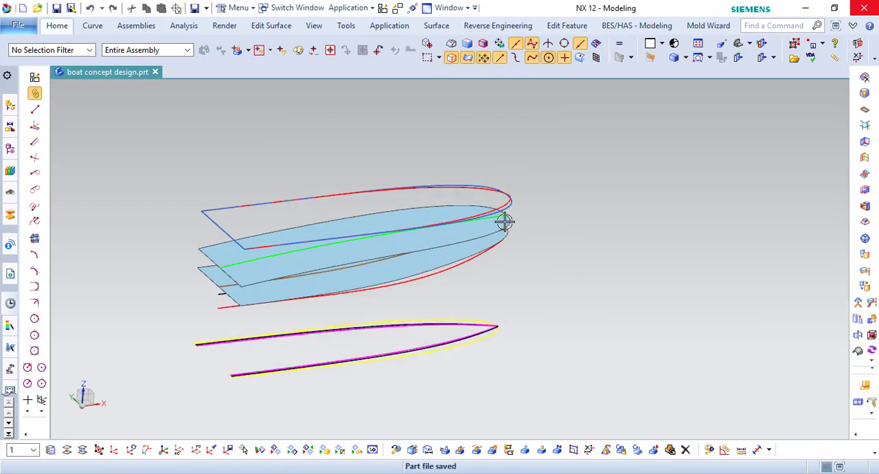
middle_click_drag(504, 222, 450, 208)
scroll(539, 235, "up", 3)
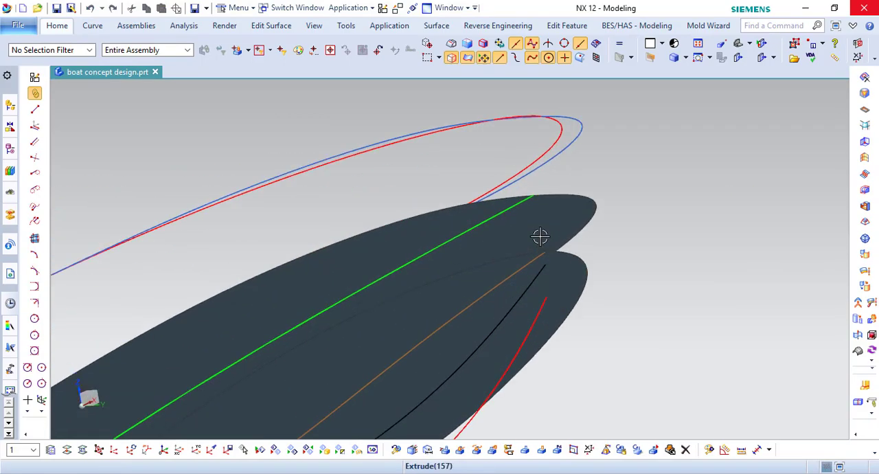
left_click(92, 25)
left_click(23, 56)
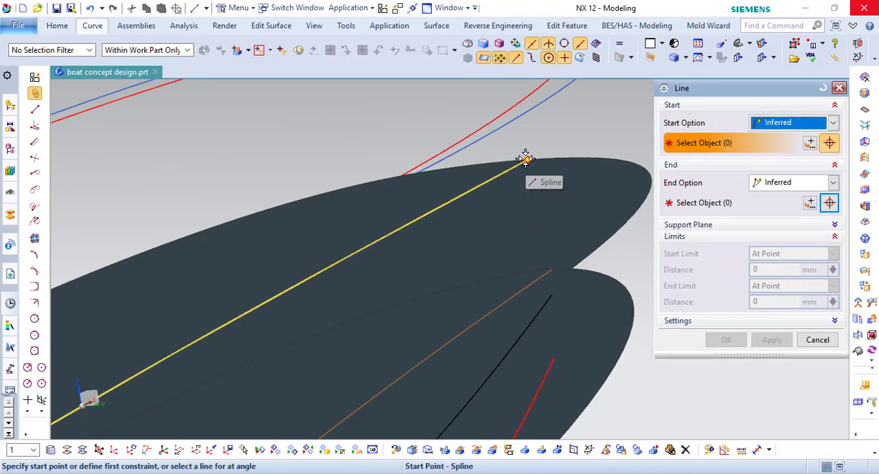
left_click(525, 158)
left_click(551, 267)
left_click(771, 339)
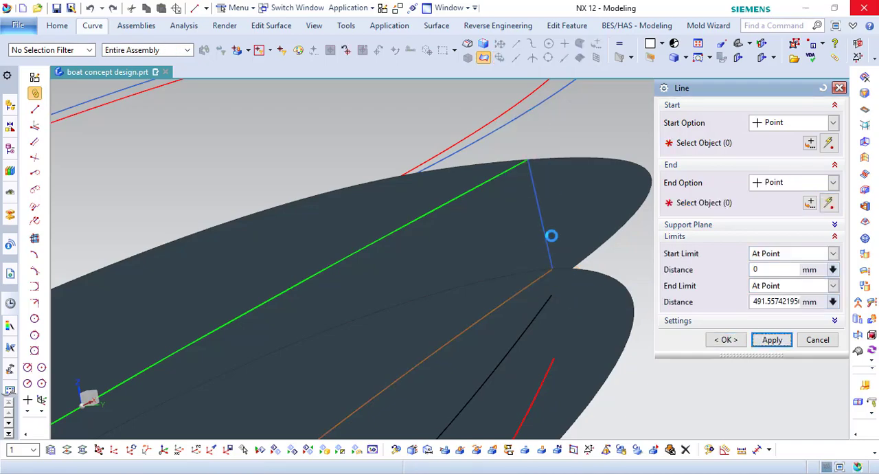
- Draw two lines between the upper and lower sheet edges, one on each side of the bow centreline
left_click(498, 162)
left_click(522, 271)
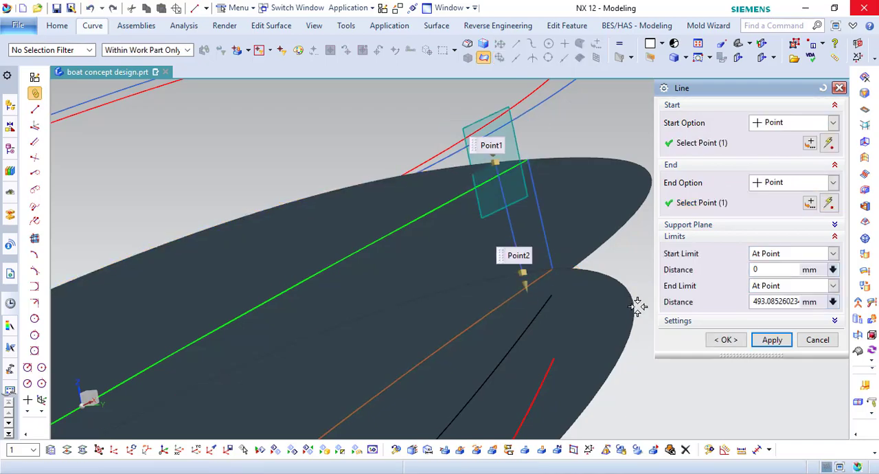
middle_click(631, 218)
left_click(576, 158)
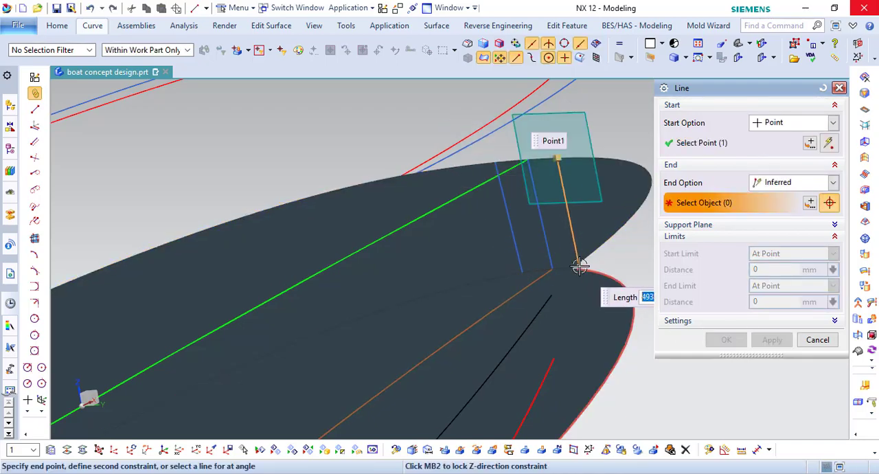
left_click(577, 271)
left_click(725, 339)
- Draw two lines at the stern joining the corners of the upper sheet to the matching lower sheet corners
middle_click_drag(591, 248, 626, 231)
middle_click_drag(626, 231, 659, 193, "shift")
left_click(195, 8)
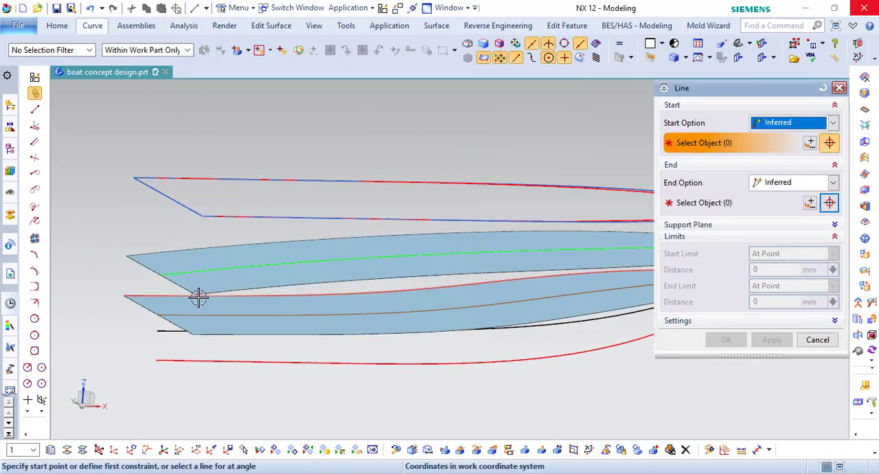
left_click(197, 294)
left_click(193, 334)
left_click(772, 339)
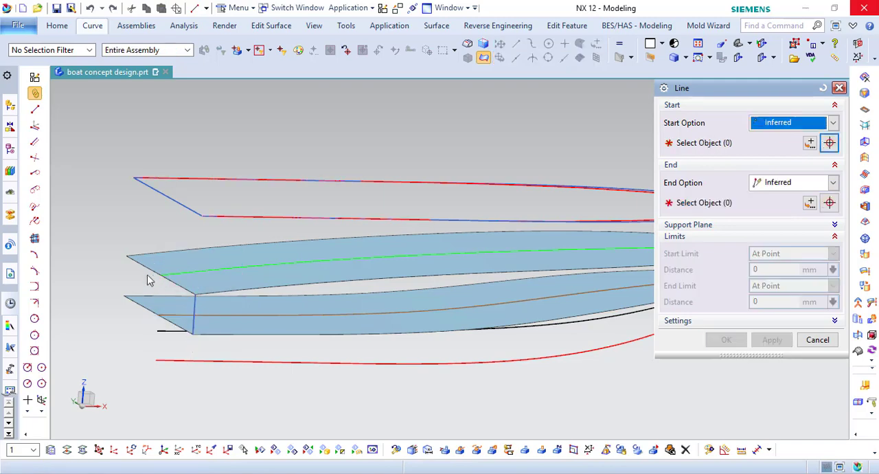
left_click(123, 295)
left_click(726, 339)
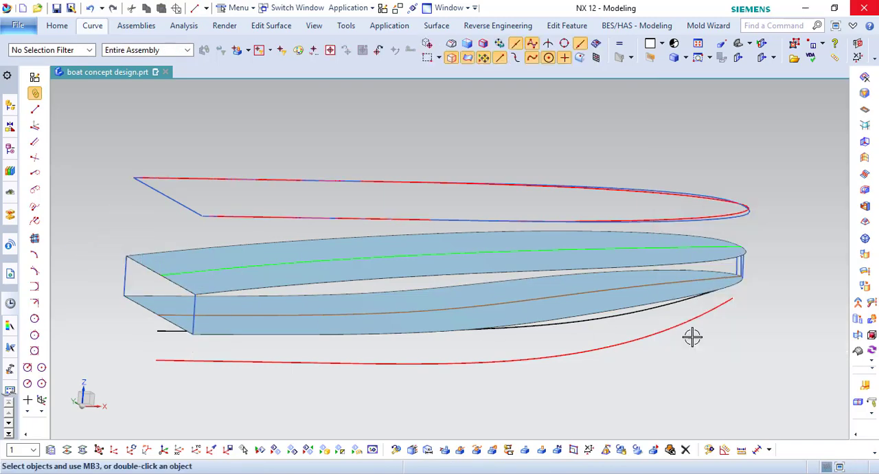
- Start a Through Curve Mesh using the lower and upper sheet edges on one hull side as primary curves
left_click(436, 25)
left_click(269, 62)
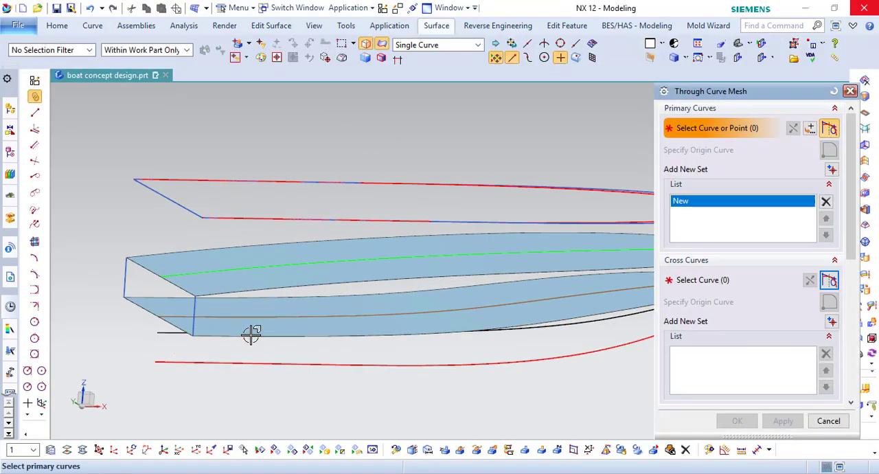
middle_click(236, 292)
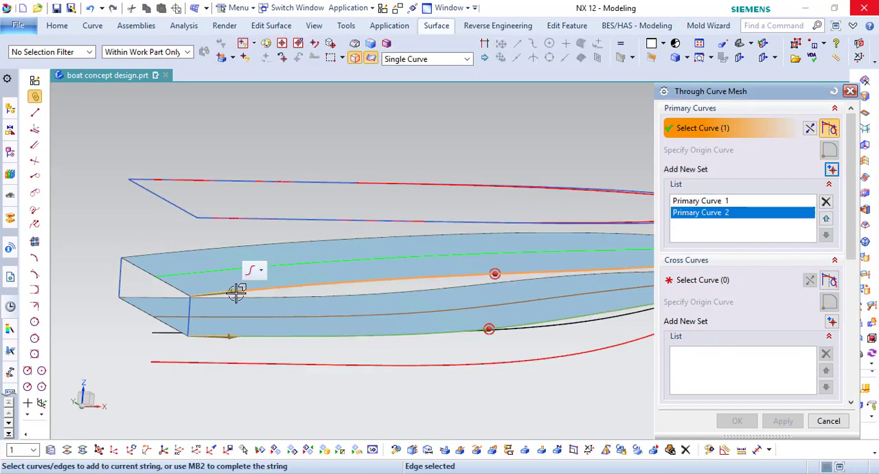
middle_click(236, 293)
middle_click(237, 292)
- Add the stern corner line and the near bow side line as cross curves and create the hull side surface
scroll(202, 337, "up", 4)
left_click(171, 310)
middle_click(171, 310)
scroll(233, 321, "down", 7)
scroll(532, 285, "up", 4)
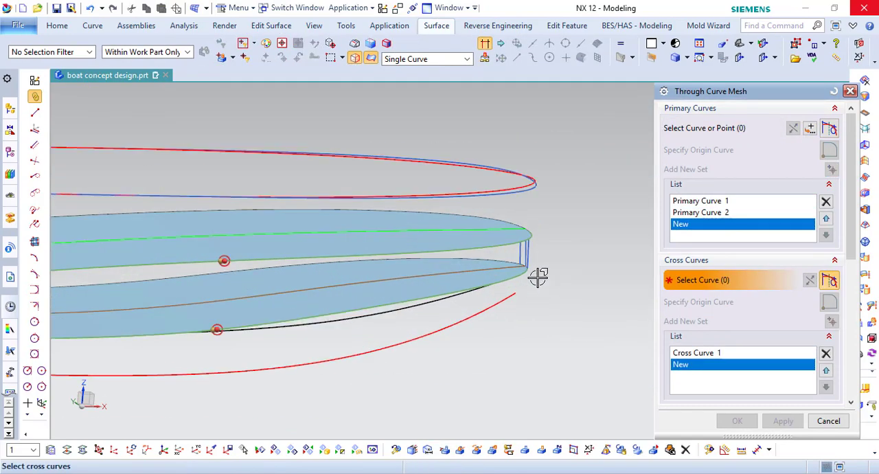
left_click(522, 243)
scroll(572, 251, "down", 2)
left_click(737, 421)
- Mirror the hull side surface about the YC plane at distance 0 using Mirror Geometry
scroll(598, 292, "down", 5)
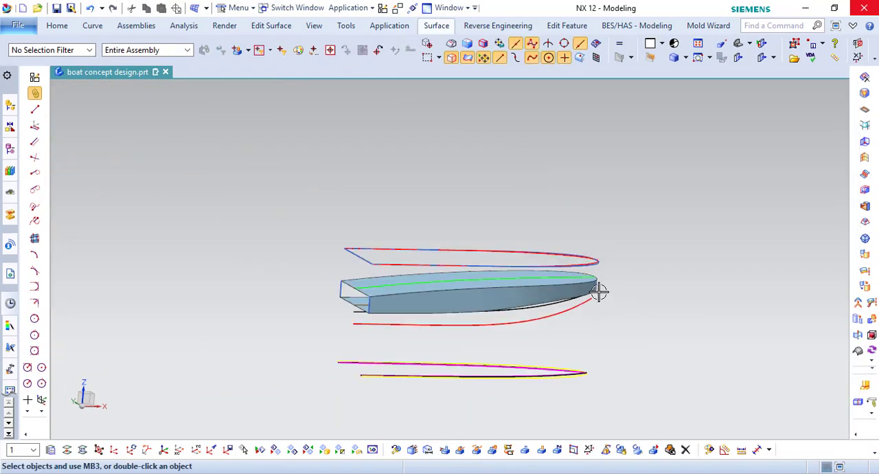
middle_click_drag(598, 292, 591, 251)
left_click(57, 26)
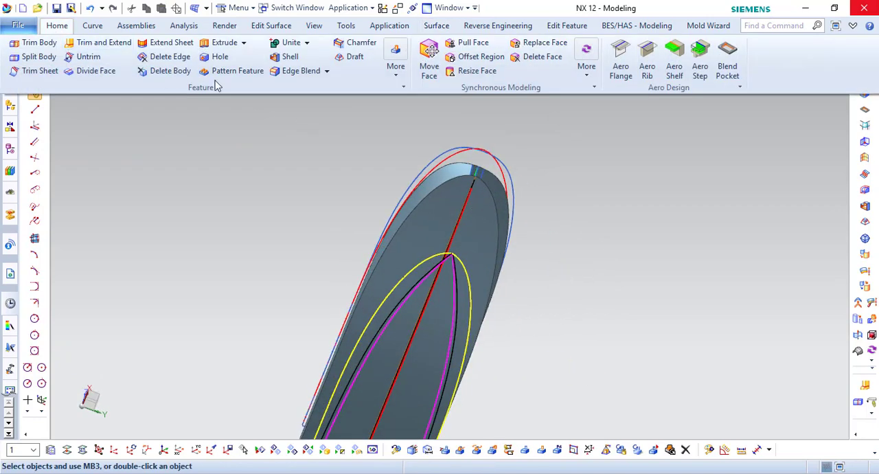
left_click(396, 72)
left_click(596, 108)
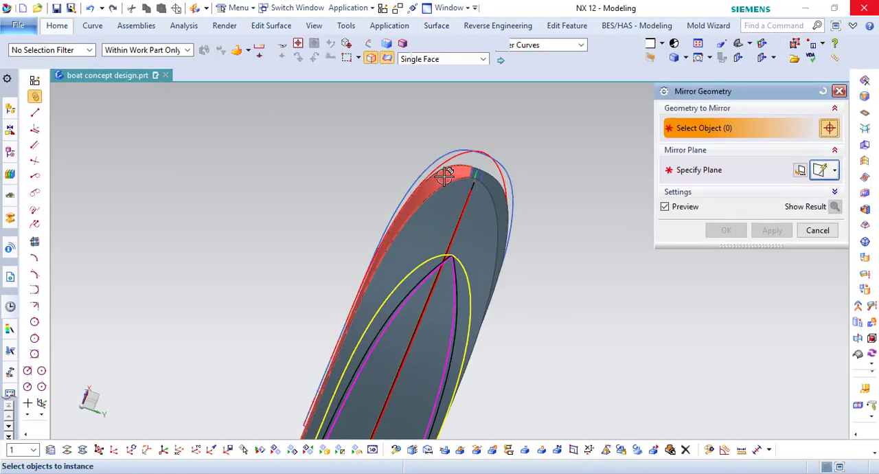
left_click(445, 174)
left_click(739, 173)
left_click(820, 235)
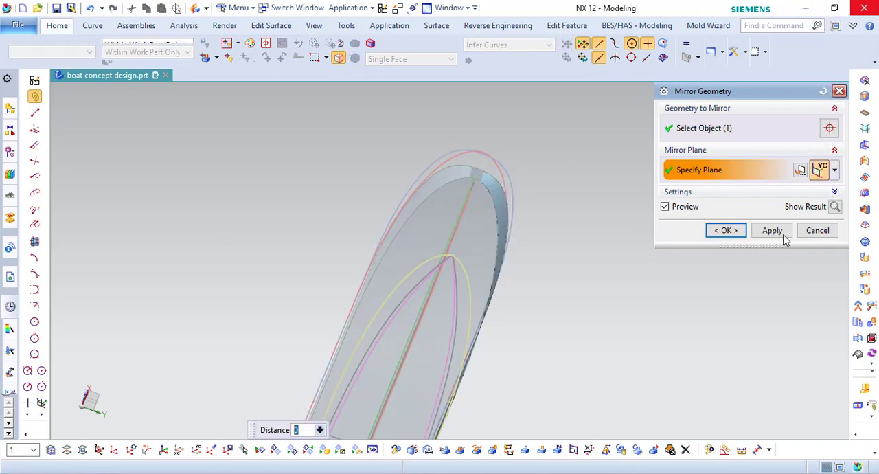
left_click(726, 230)
- Start a Through Curve Mesh across the bow gap with its upper and lower sheet edges as primary curves
scroll(467, 163, "up", 10)
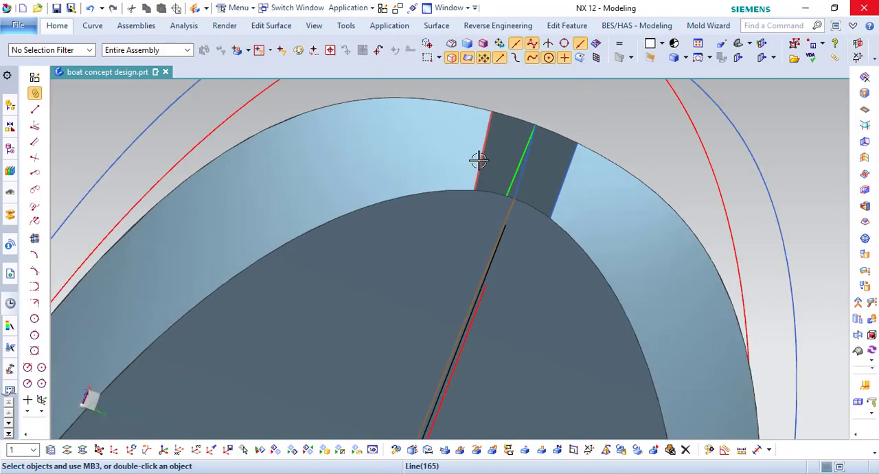
left_click(436, 26)
left_click(307, 61)
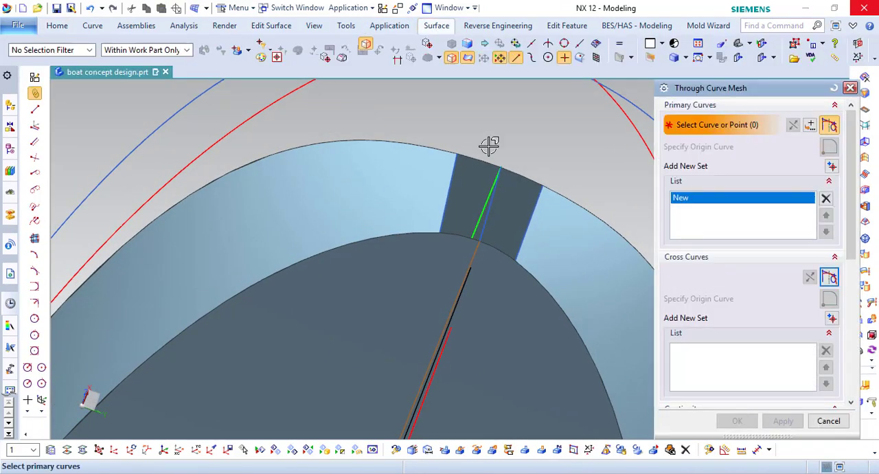
scroll(460, 161, "up", 2)
middle_click(556, 163)
left_click(449, 283)
middle_click(515, 185)
middle_click(520, 181)
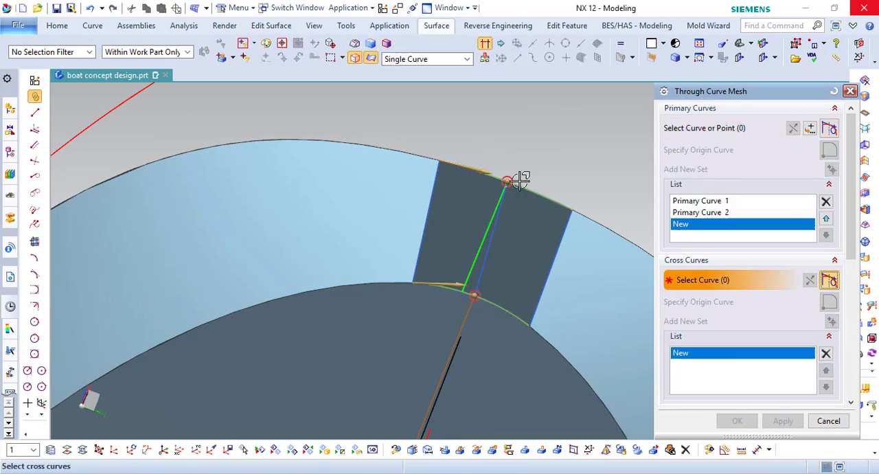
- Add both side edges of the bow gap as cross curves and create the surface with G1 (Tangent) continuity to the adjacent side faces
left_click(556, 218)
scroll(708, 382, "down", 5)
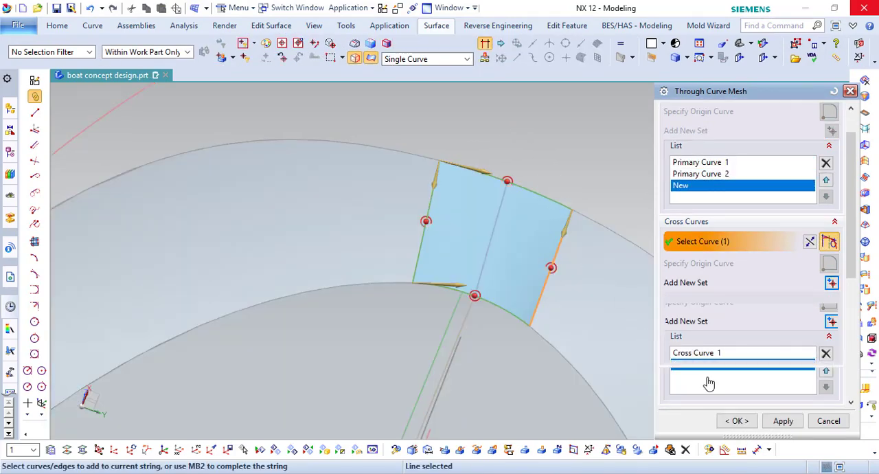
left_click(764, 307)
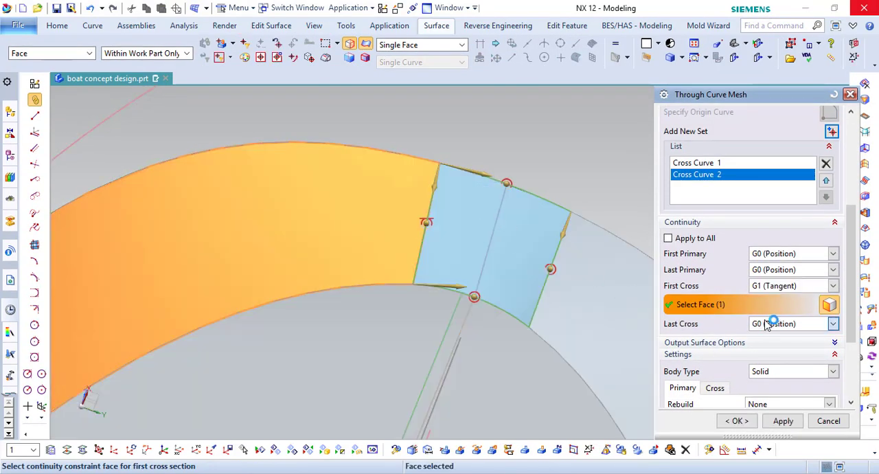
left_click(767, 325)
left_click(764, 346)
left_click(613, 301)
left_click(739, 420)
right_click(611, 158)
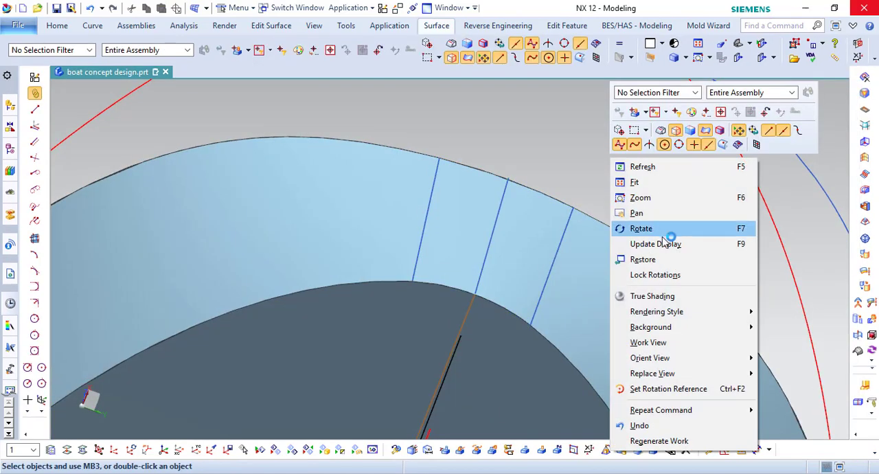
left_click(587, 173)
- Hide the construction lines lying on the bow surface
scroll(585, 173, "down", 6)
middle_click_drag(549, 197, 556, 218)
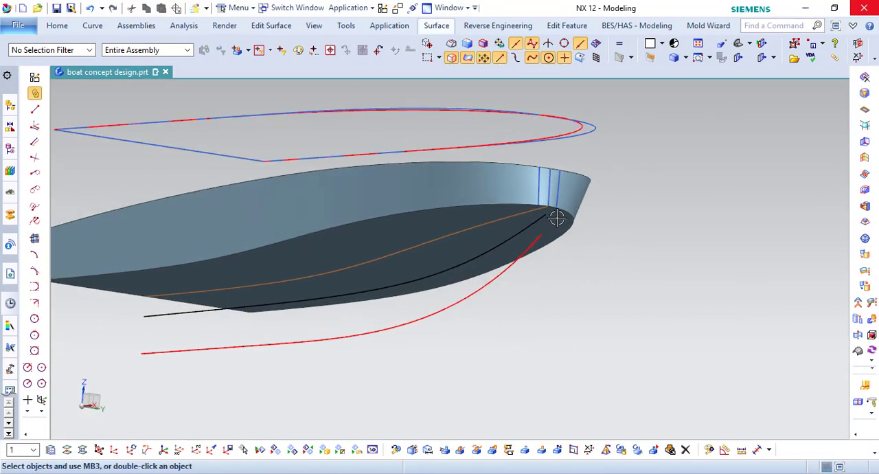
scroll(557, 217, "up", 5)
right_click(525, 227)
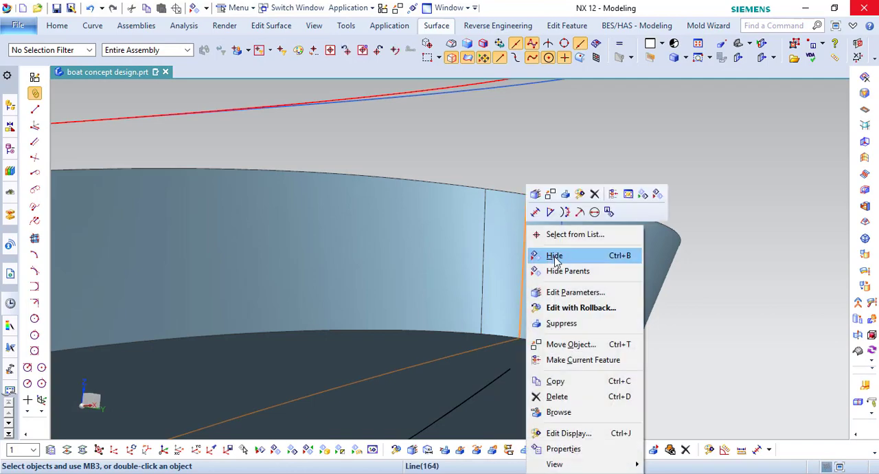
left_click(554, 257)
- Examine the bow and side surfaces of the hull from several angles, including a straight side view
right_click_drag(769, 254, 769, 248)
scroll(608, 236, "down", 2)
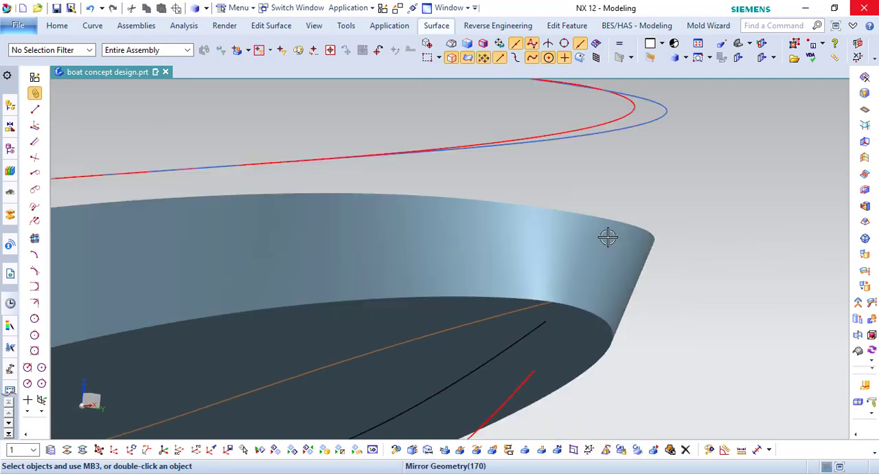
middle_click_drag(608, 236, 604, 221)
right_click_drag(751, 263, 753, 242)
scroll(590, 211, "down", 7)
middle_click_drag(567, 221, 639, 159)
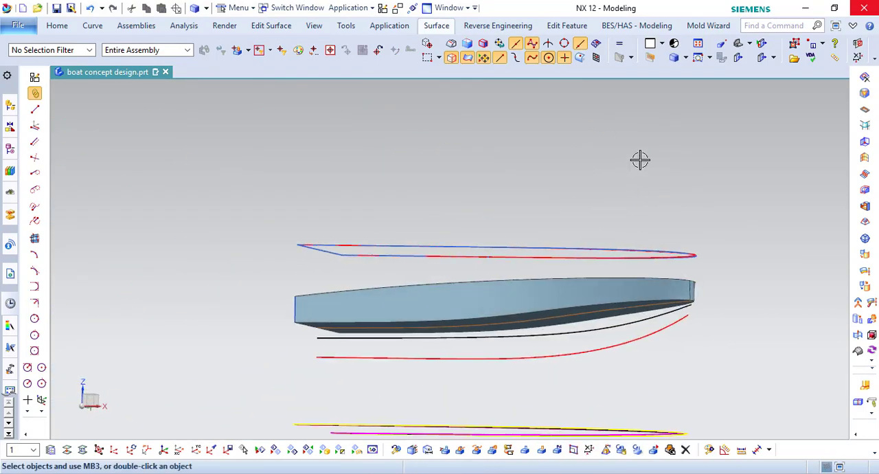
key("F8")
key("ctrl+f")
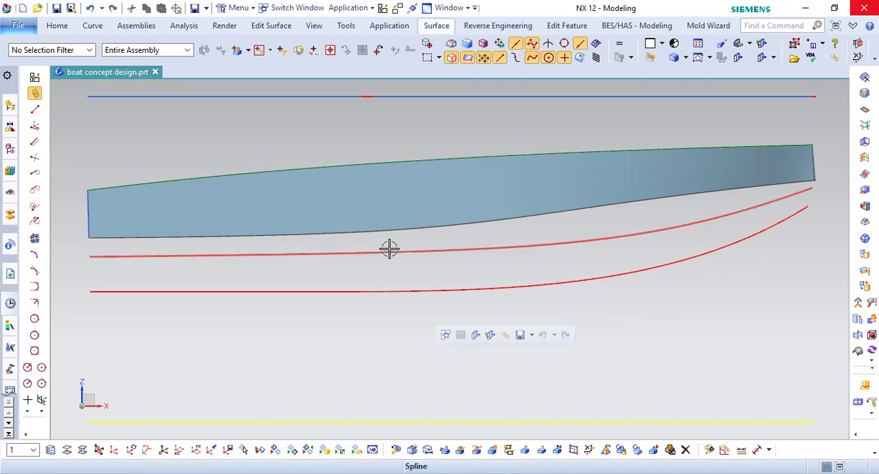
middle_click_drag(389, 248, 481, 267)
- Close the open stern with a Bounded Plane through its four boundary edges
left_click(436, 25)
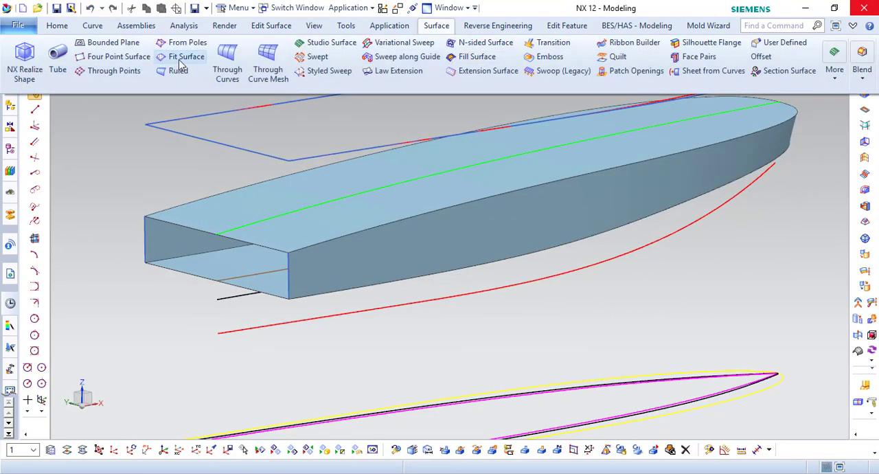
left_click(127, 45)
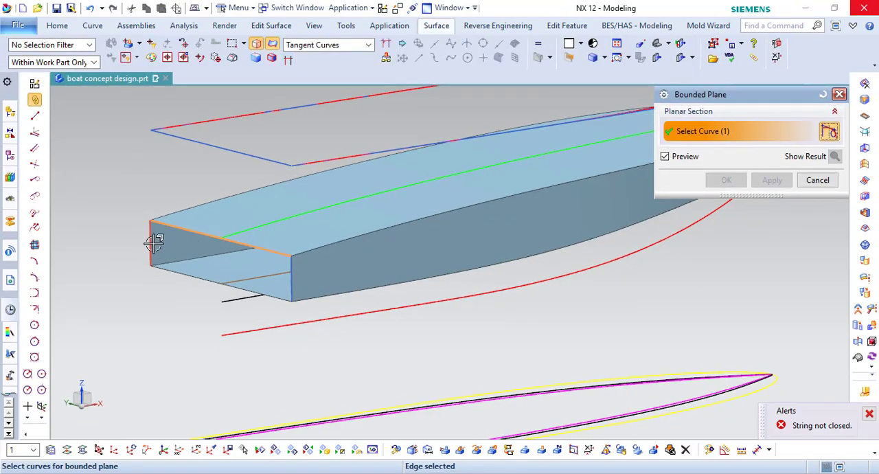
left_click(724, 180)
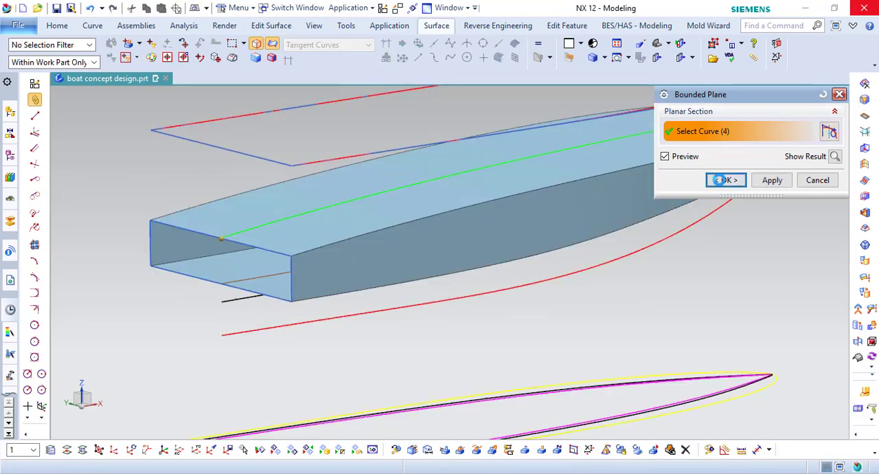
- Sew the deck sheet with all the other hull sheets into a solid body
left_click(62, 26)
left_click(306, 42)
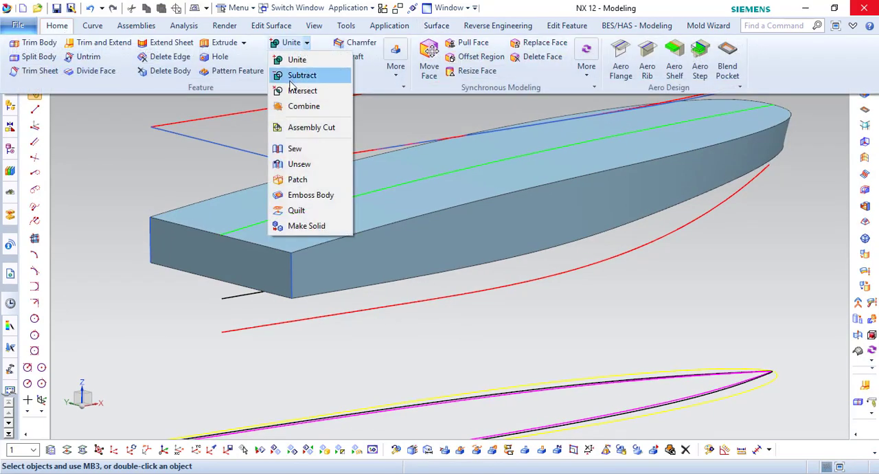
left_click(294, 145)
left_click(417, 208)
scroll(367, 186, "down", 3)
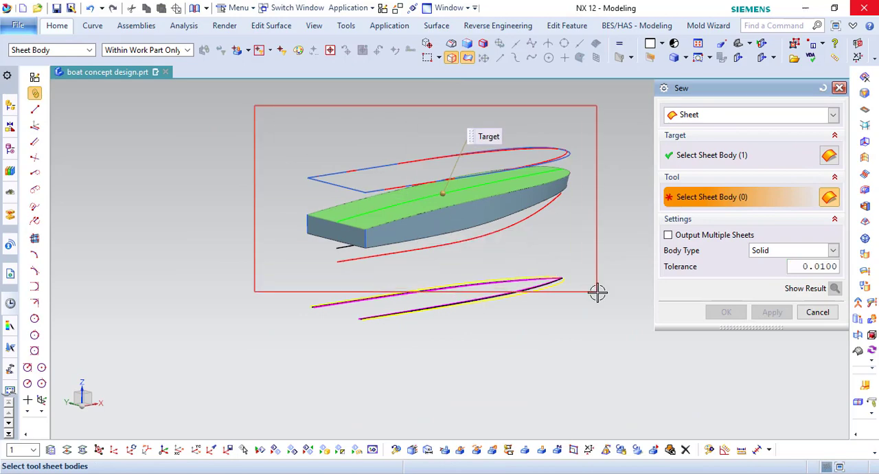
left_click_drag(255, 106, 598, 293)
left_click(727, 312)
scroll(506, 180, "up", 3)
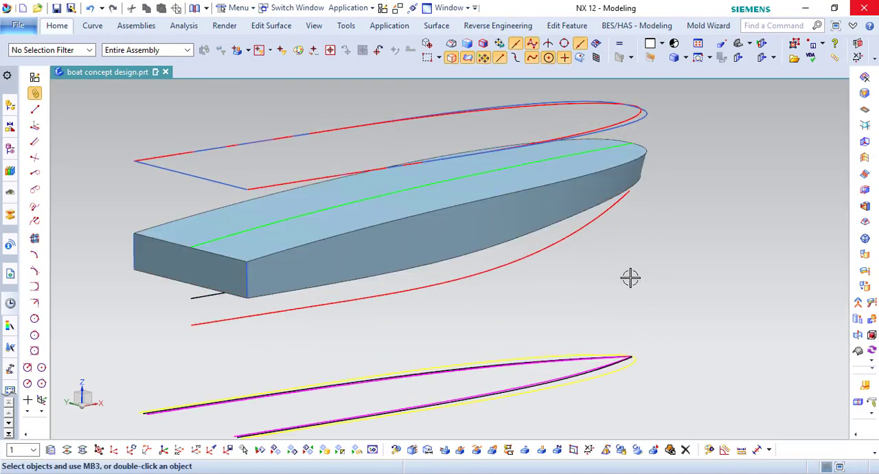
- Hide the deck centre curve, the outline curves above the hull and the stern corner lines
middle_click_drag(549, 285, 387, 371)
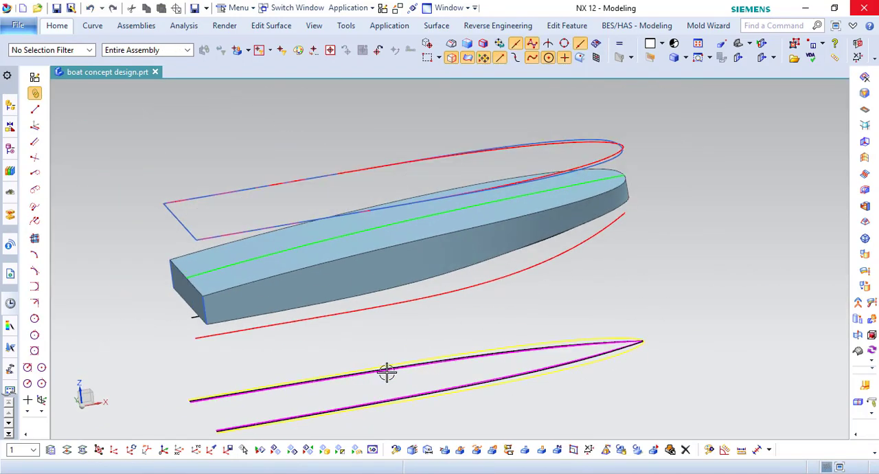
left_click(276, 449)
left_click(365, 232)
scroll(398, 265, "down", 2)
right_click_drag(594, 268, 580, 265)
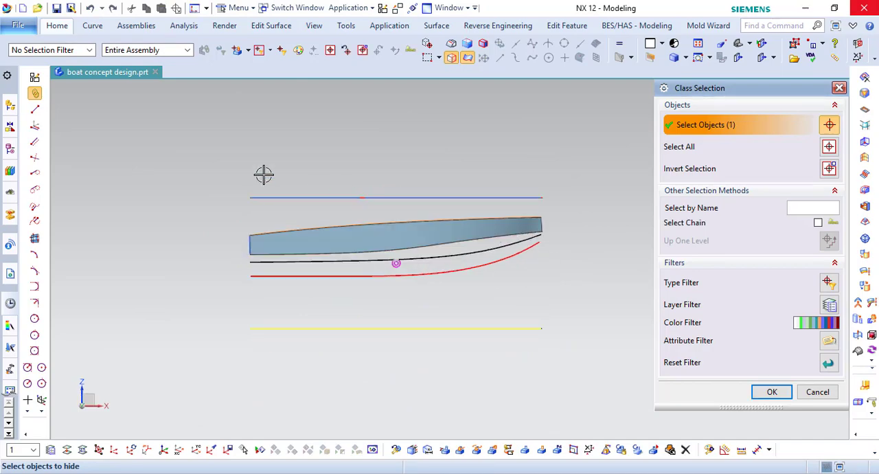
left_click_drag(563, 198, 563, 199)
scroll(265, 237, "up", 4)
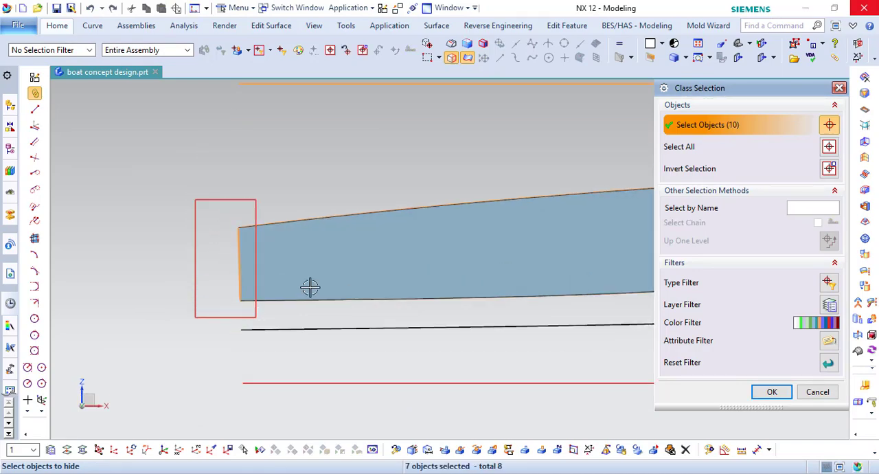
left_click(772, 392)
- Draw a 2850 mm line across the stern between the ends of the two outer yellow curves below the hull
scroll(390, 239, "down", 5)
middle_click_drag(389, 240, 412, 271)
scroll(360, 361, "up", 2)
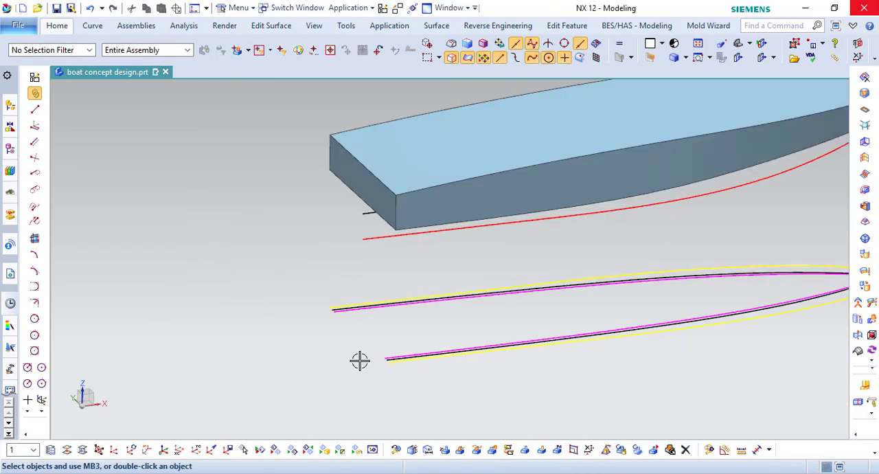
scroll(360, 360, "up", 4)
left_click(92, 25)
left_click(27, 55)
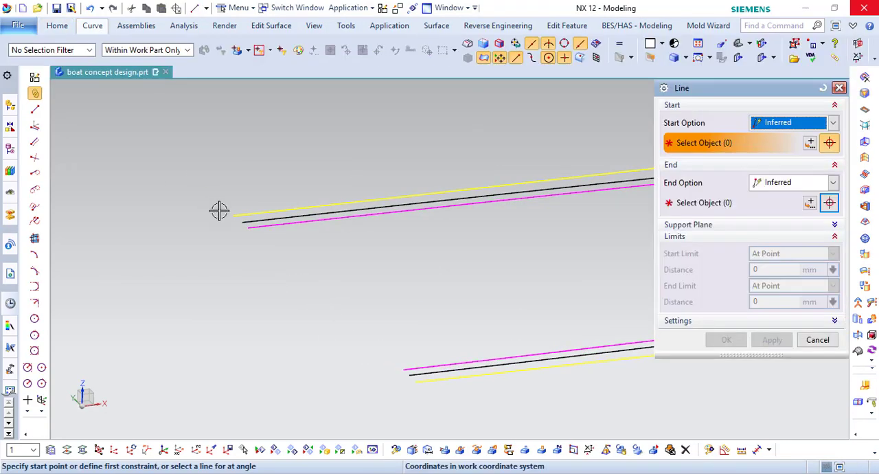
left_click(232, 216)
left_click(415, 382)
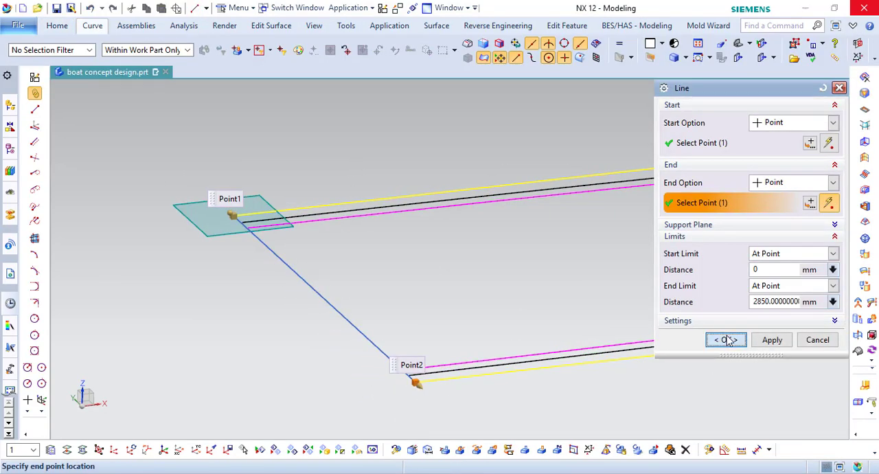
left_click(725, 339)
- Hide the hull body so that the lower curves can be seen in top view
middle_click_drag(467, 302, 365, 357)
scroll(349, 88, "up", 3)
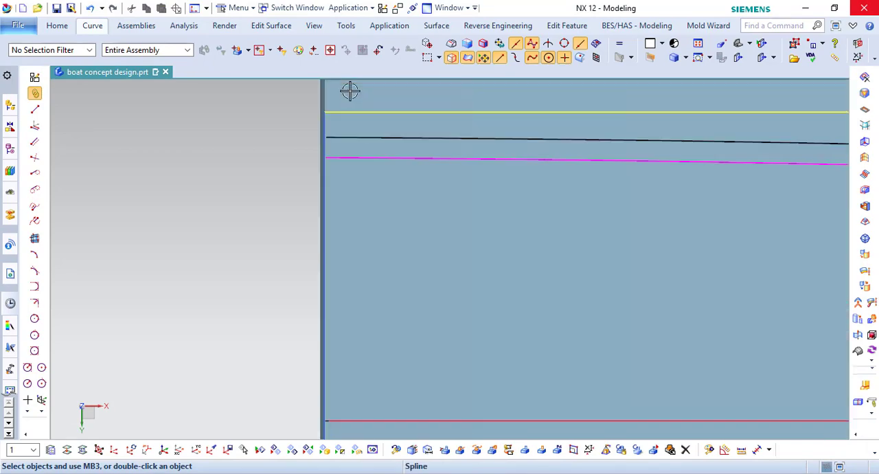
scroll(327, 144, "down", 1)
right_click(327, 143)
key("ctrl+b")
scroll(320, 187, "up", 5)
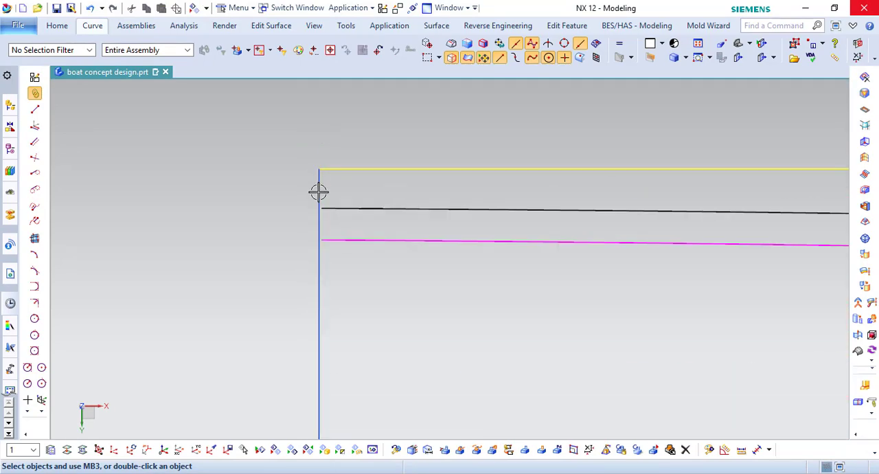
- Extend the black curves on both sides to the stern line with Trim Curve, using that line as the bounding object
left_click(94, 27)
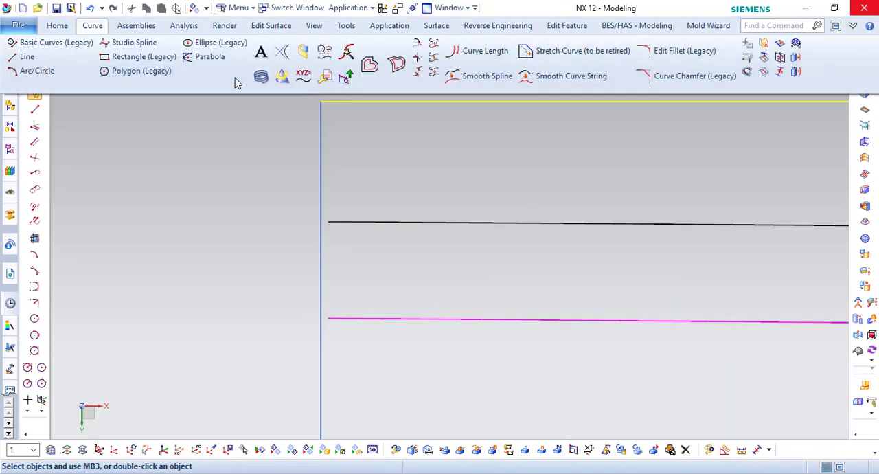
left_click(420, 48)
left_click(353, 222)
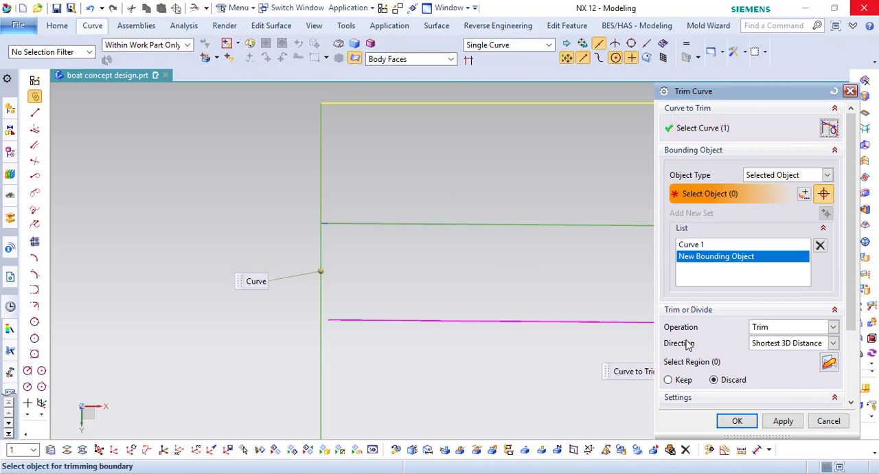
scroll(720, 346, "down", 3)
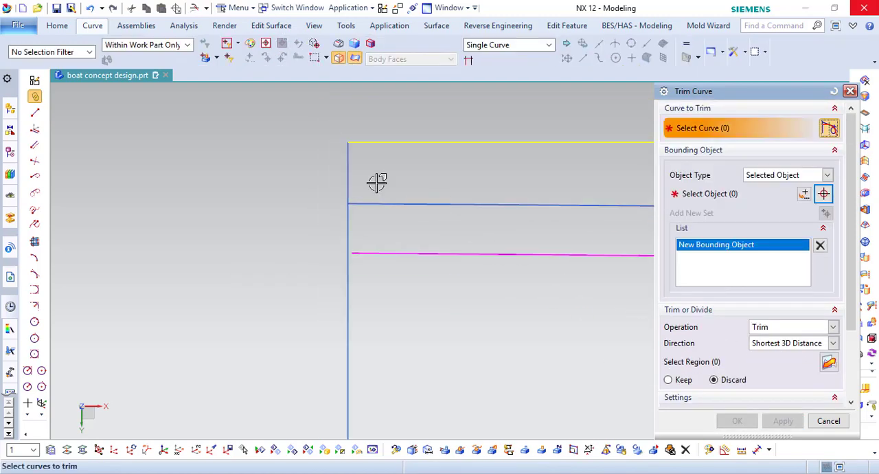
scroll(384, 362, "down", 4)
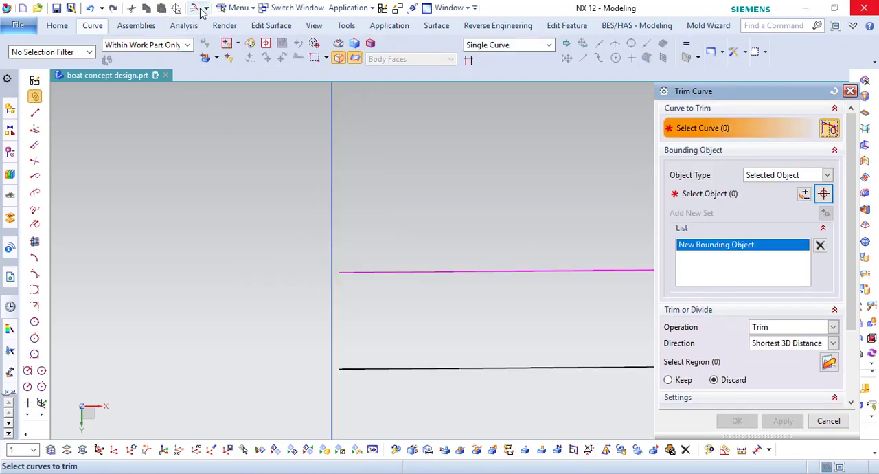
left_click(199, 9)
left_click(349, 368)
left_click(332, 357)
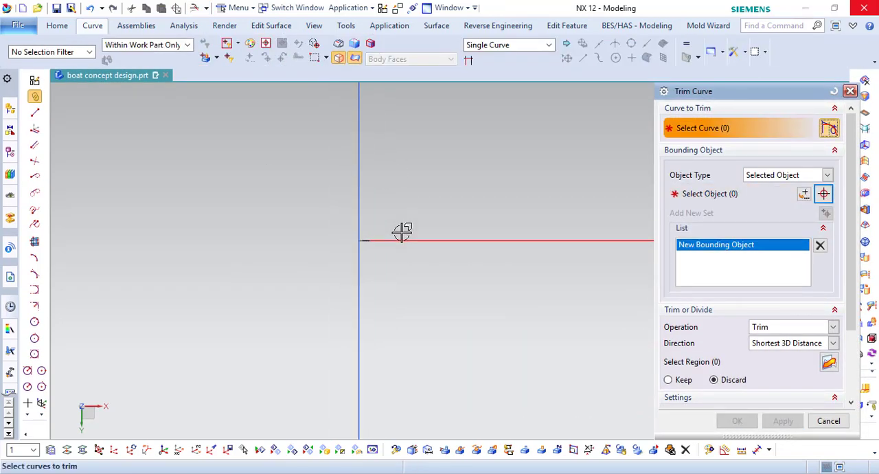
- Try to extend one magenta curve to the stern line with Trim Curve
middle_click_drag(391, 246, 379, 249)
scroll(377, 249, "down", 4)
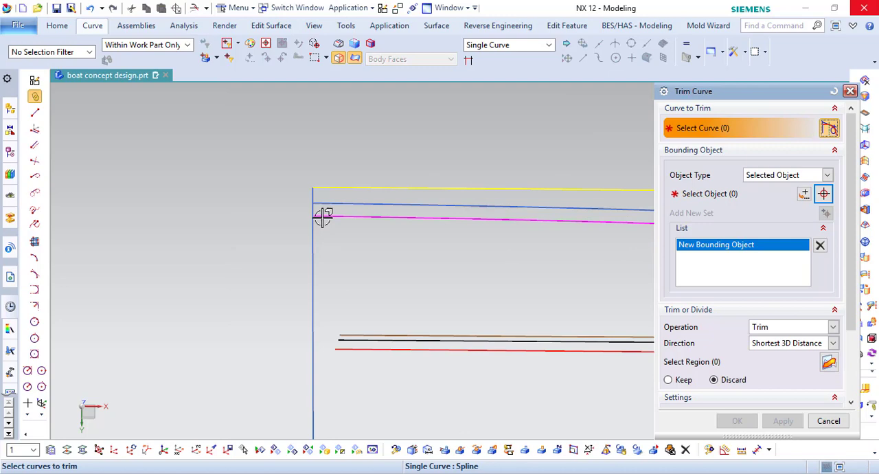
left_click(194, 12)
scroll(324, 230, "up", 4)
left_click(333, 196)
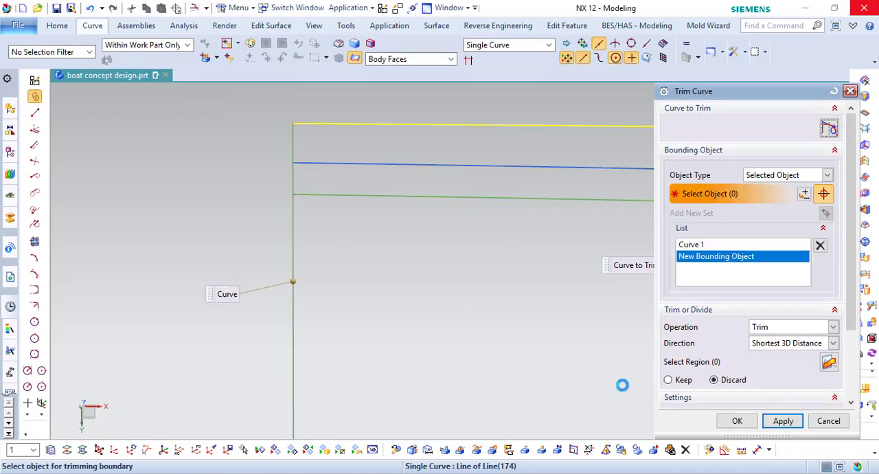
middle_click_drag(222, 152, 262, 155)
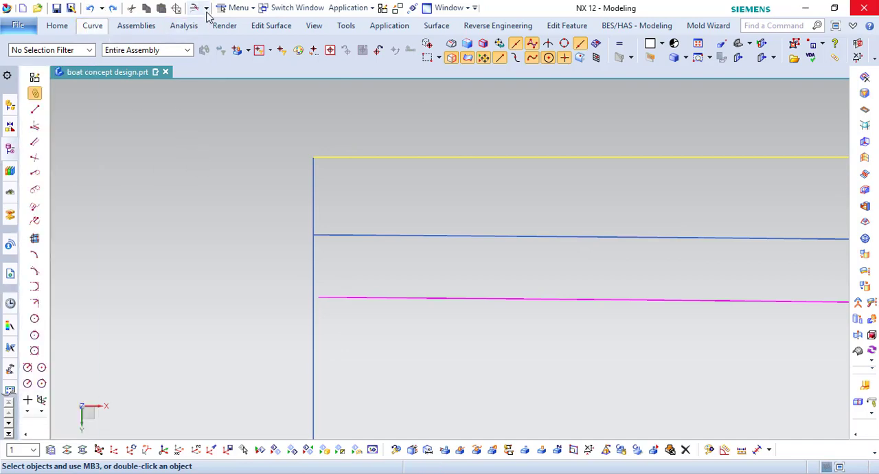
- Extend the start of the same magenta curve past the stern line using Curve Length with the Total length option
left_click(481, 51)
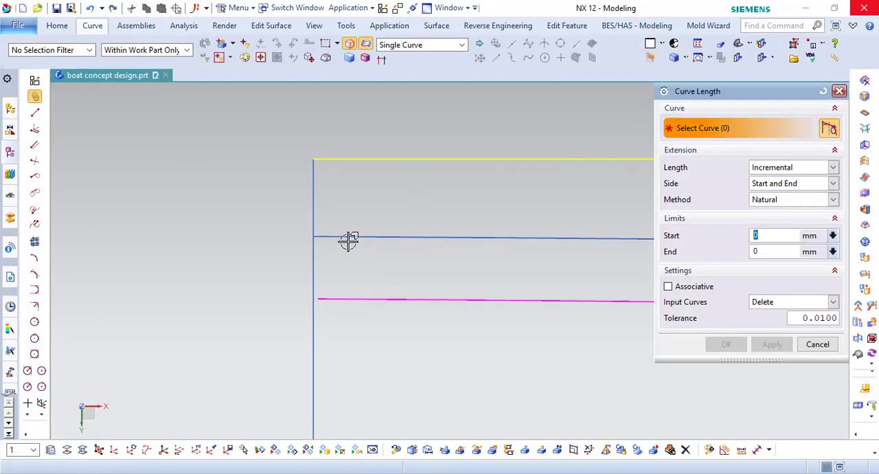
left_click(761, 193)
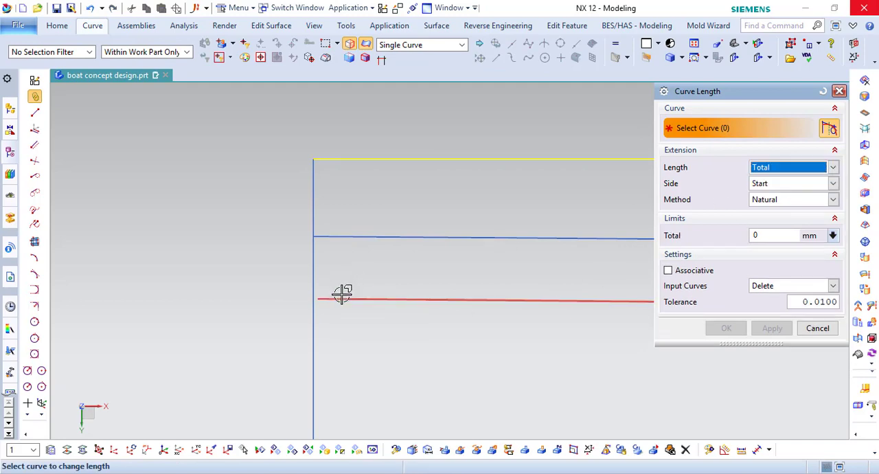
left_click_drag(307, 303, 297, 301)
left_click(771, 328)
- Extend the red centre curve and the magenta curve on the opposite side to the stern line with Curve Length
scroll(353, 190, "down", 6)
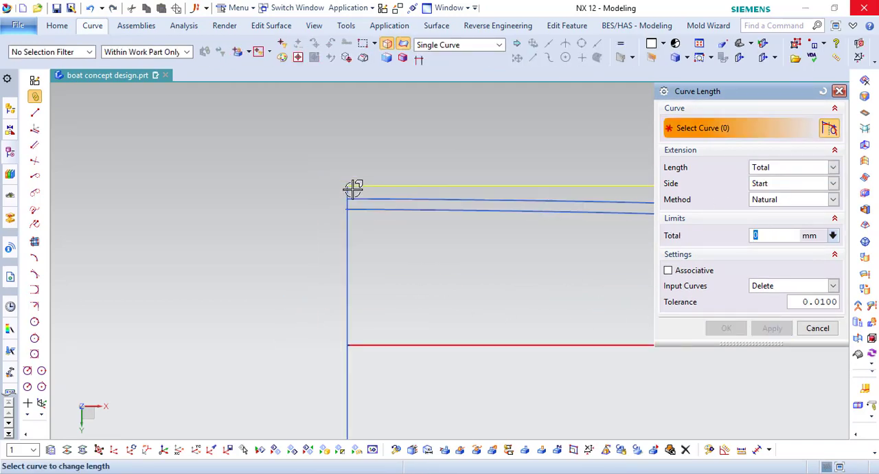
scroll(349, 288, "up", 6)
middle_click_drag(339, 276, 351, 232)
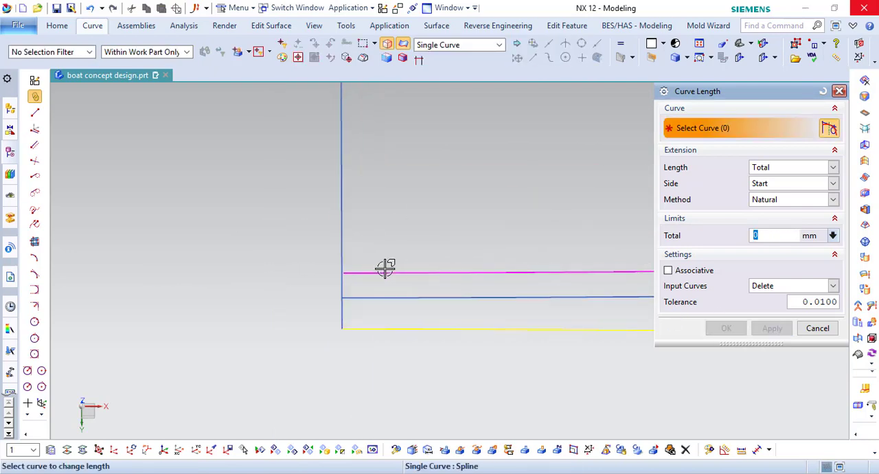
middle_click(489, 291)
scroll(350, 257, "down", 5)
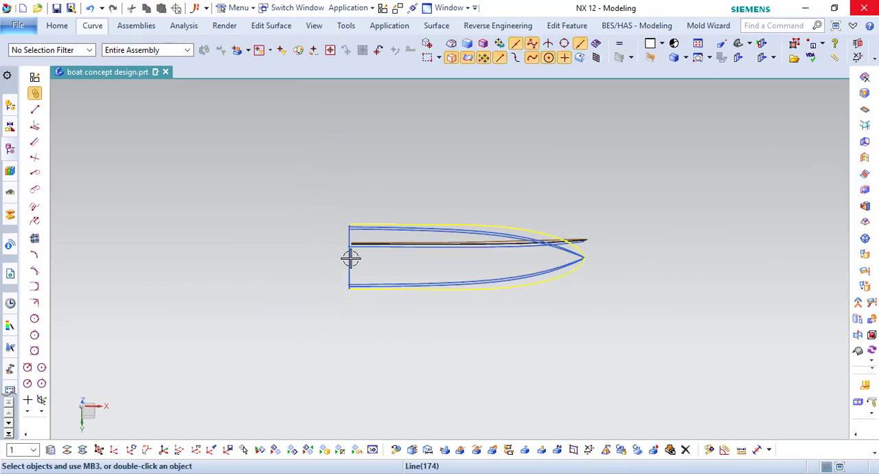
- Extrude the yellow outer hull outline, closed with the stern line segments, into a solid from 4900 to -6300 mm
middle_click_drag(349, 258, 375, 328)
scroll(389, 338, "up", 5)
scroll(384, 305, "down", 3)
scroll(385, 304, "up", 2)
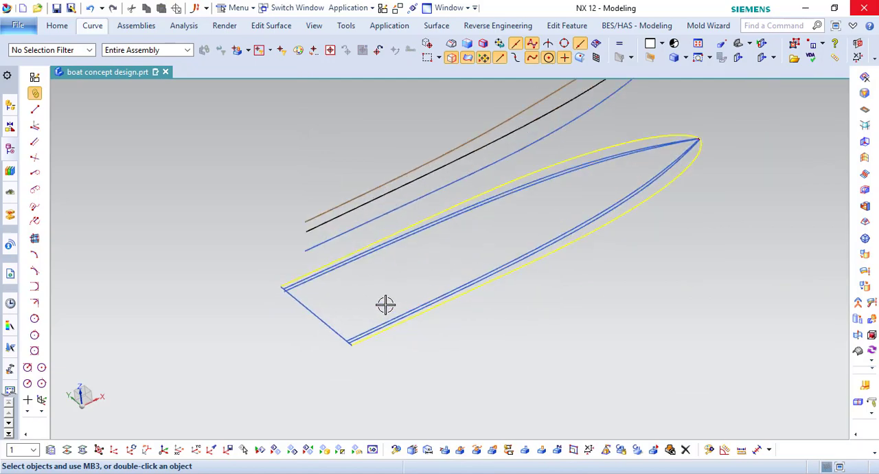
left_click(57, 26)
left_click(209, 40)
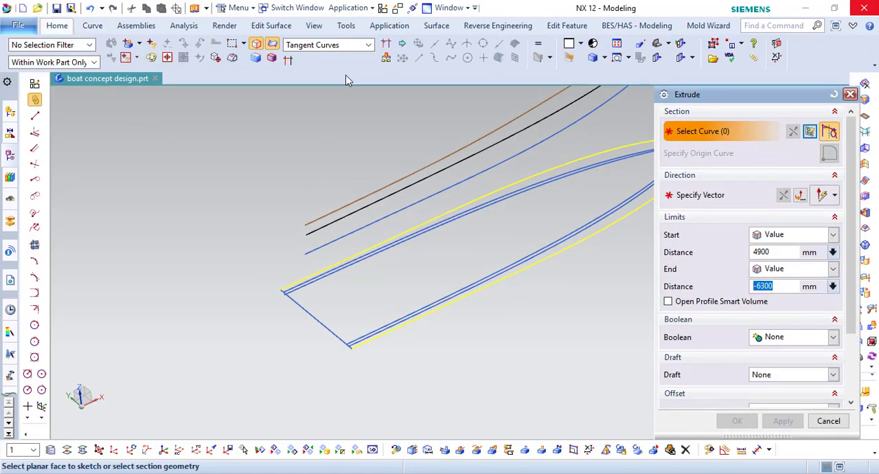
left_click(473, 287)
scroll(354, 351, "up", 8)
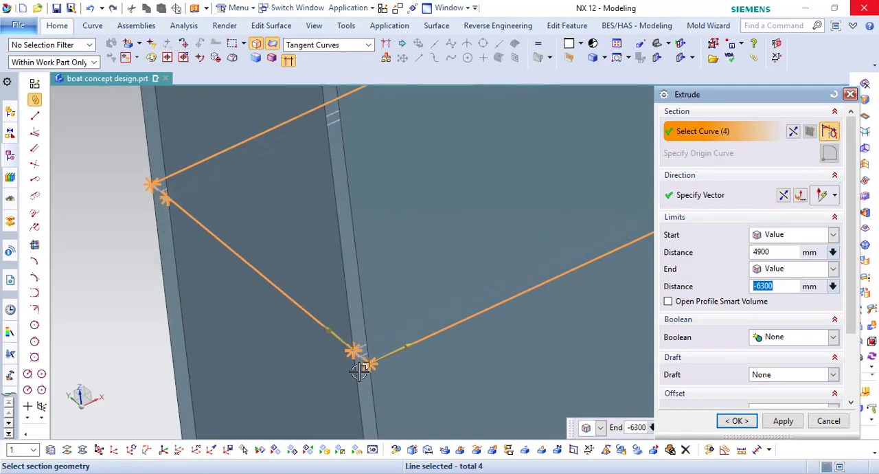
double_click(350, 308)
scroll(362, 351, "down", 6)
scroll(258, 258, "up", 2)
scroll(265, 245, "up", 2)
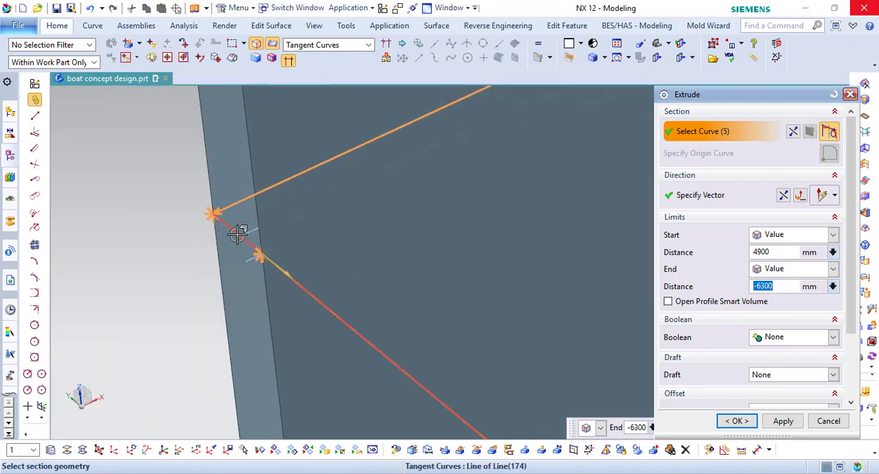
double_click(239, 232)
scroll(424, 310, "down", 6)
left_click(771, 417)
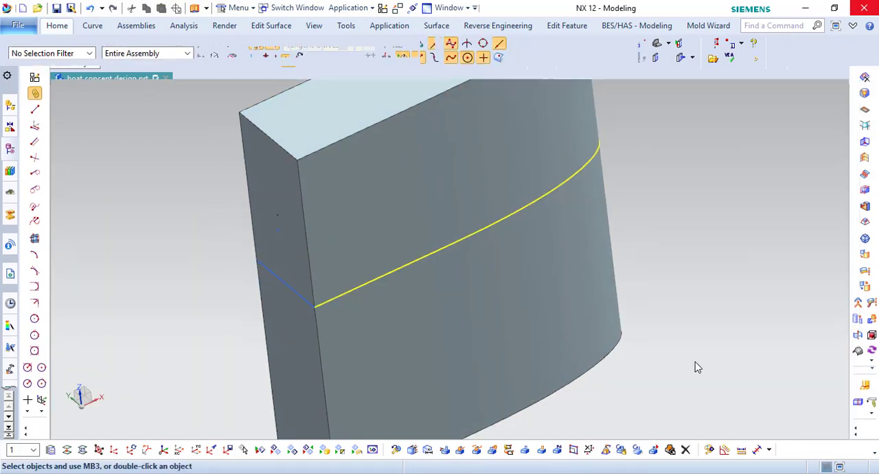
- Hide the new solid and extrude the black centre spline into a sheet from 4900 to -6300 mm
right_click(589, 276)
left_click(623, 72)
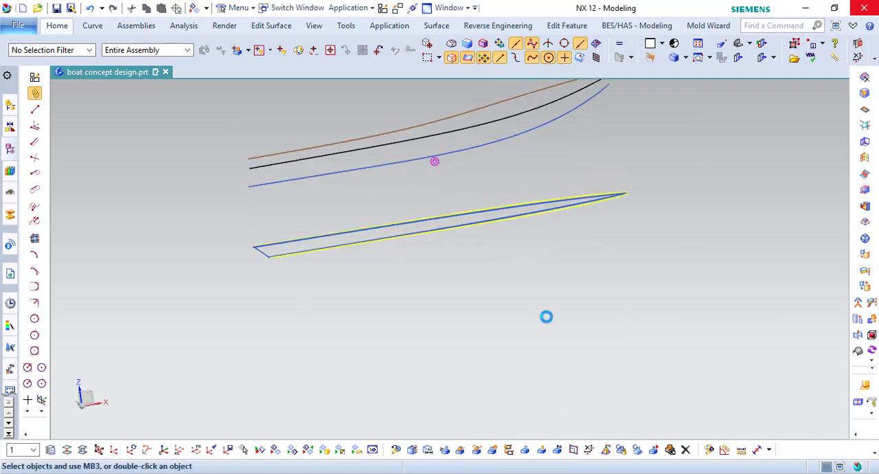
left_click(72, 26)
left_click(218, 44)
left_click(445, 203)
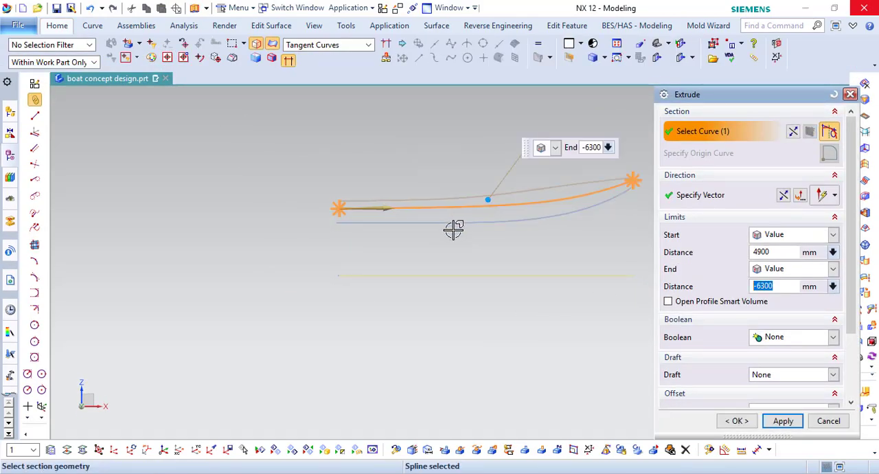
middle_click_drag(453, 229, 454, 269)
middle_click(454, 268)
left_click(828, 421)
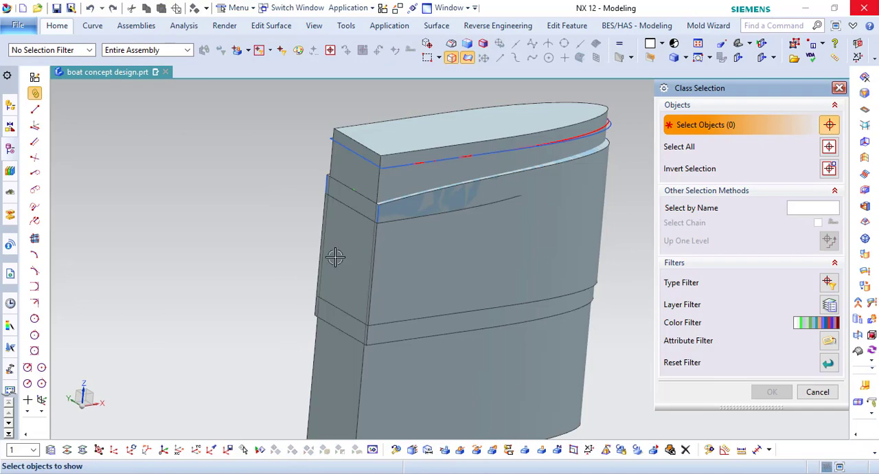
- Show the outline solid again and replace its top face with the curved sheet's face at 0 mm offset
left_click(430, 124)
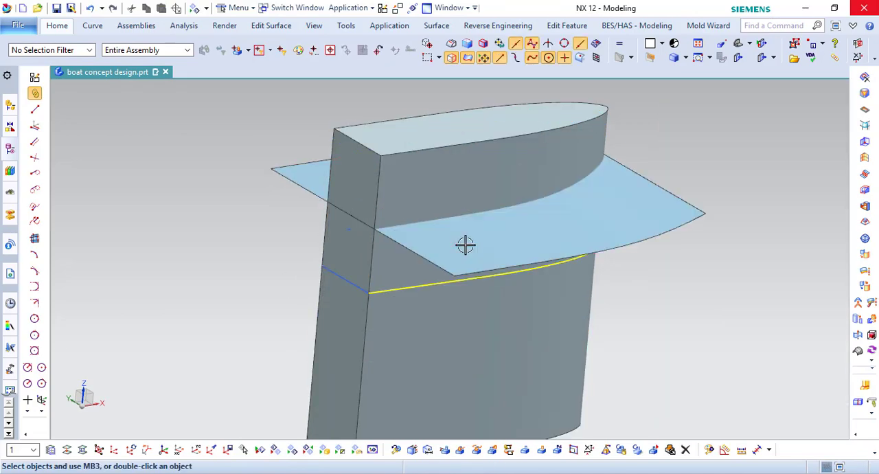
middle_click_drag(465, 243, 688, 196)
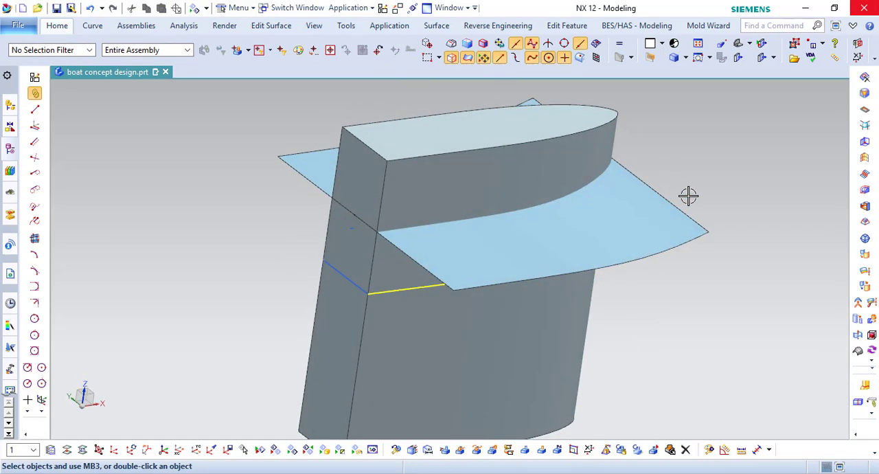
left_click(58, 25)
left_click(523, 40)
left_click(498, 129)
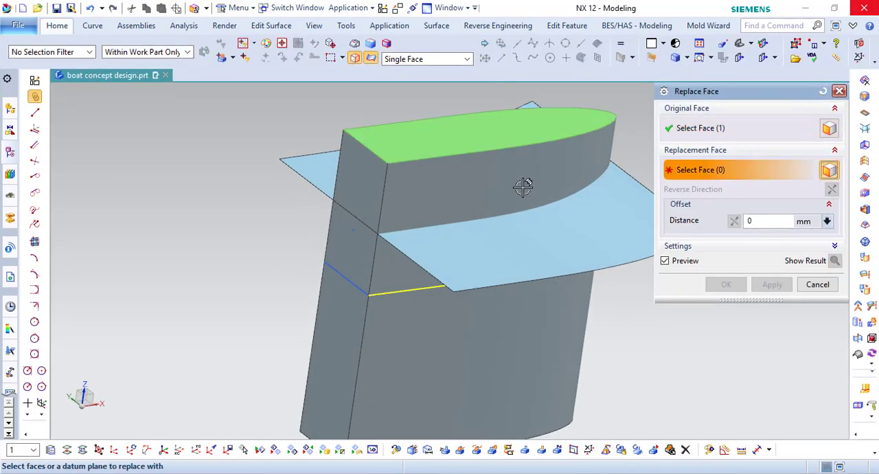
left_click(550, 233)
middle_click(551, 233)
scroll(402, 275, "down", 1)
scroll(592, 188, "up", 1)
- Try to trim the curved sheet with the solid's side faces as boundary, and undo the trim
left_click(69, 26)
left_click(224, 68)
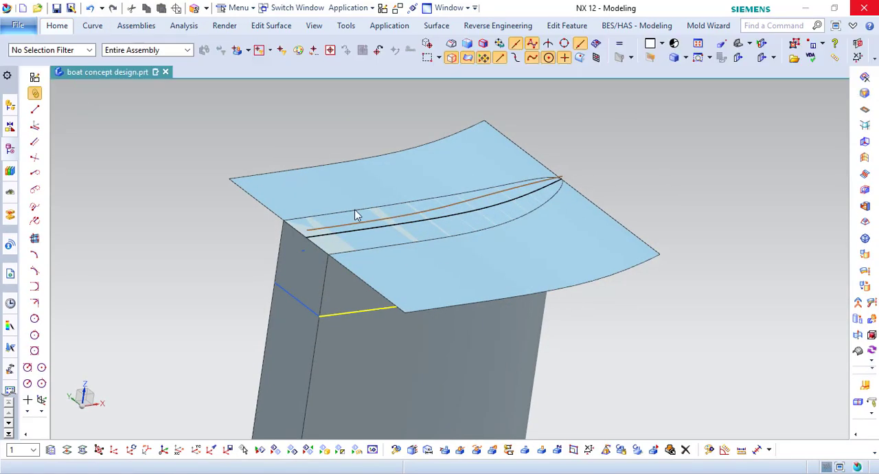
left_click(474, 274)
middle_click(523, 329)
left_click(523, 328)
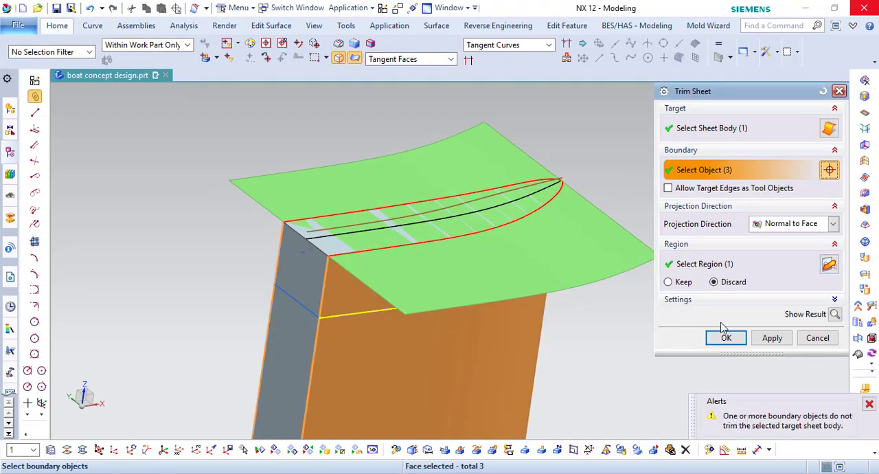
left_click(726, 337)
scroll(575, 188, "up", 3)
middle_click_drag(520, 173, 473, 180)
left_click(91, 8)
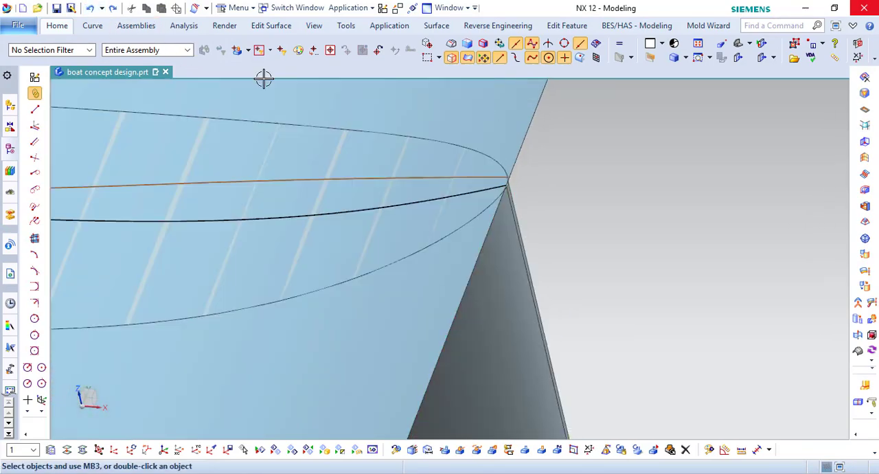
- Extend the curved sheet's bow-side edge by 500 mm with Extend Sheet
left_click(57, 25)
left_click(526, 143)
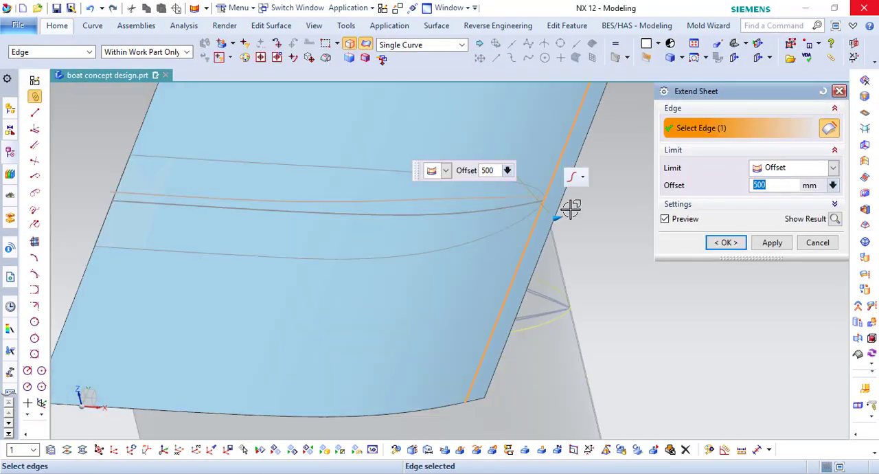
scroll(569, 206, "down", 3)
left_click(741, 242)
scroll(604, 192, "up", 2)
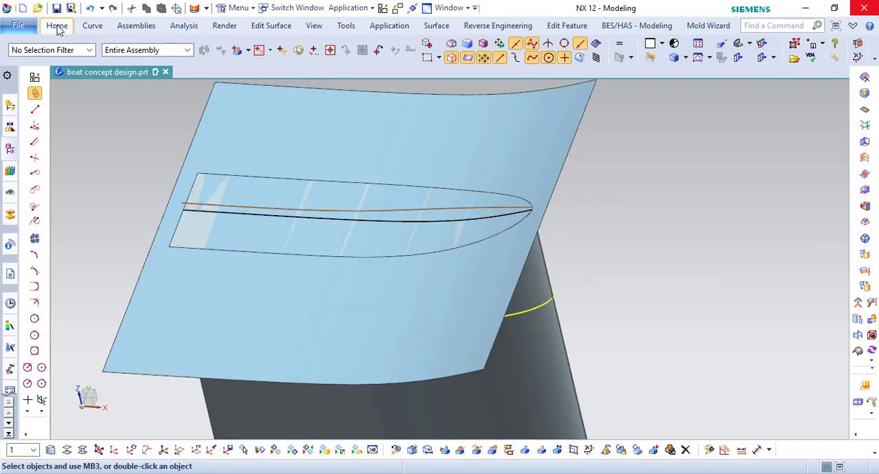
- Trim the extended sheet to the hull outline using the solid's curved side faces as boundary
left_click(57, 26)
left_click(105, 77)
left_click(446, 295)
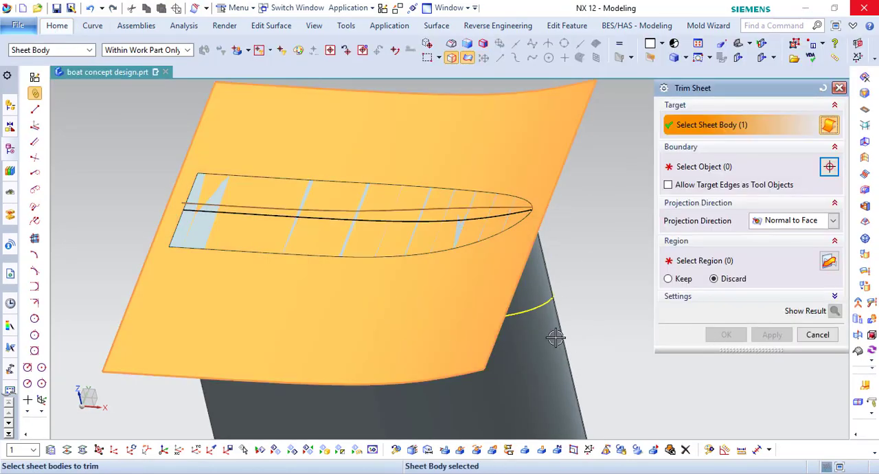
left_click(719, 167)
left_click(551, 323)
scroll(516, 240, "up", 2)
middle_click(516, 240)
scroll(517, 237, "down", 2)
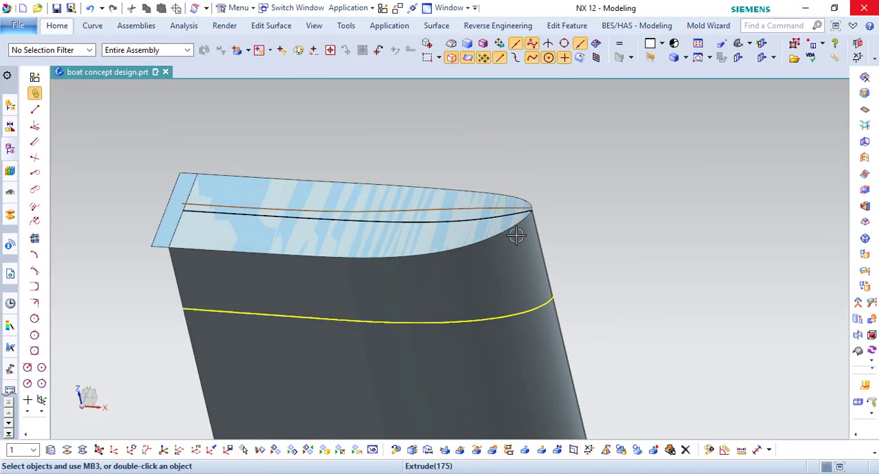
- Trim the sheet's stern overhang with the solid's flat stern face, and hide the solid
middle_click_drag(516, 235, 538, 219)
scroll(171, 125, "up", 3)
left_click(57, 27)
left_click(48, 72)
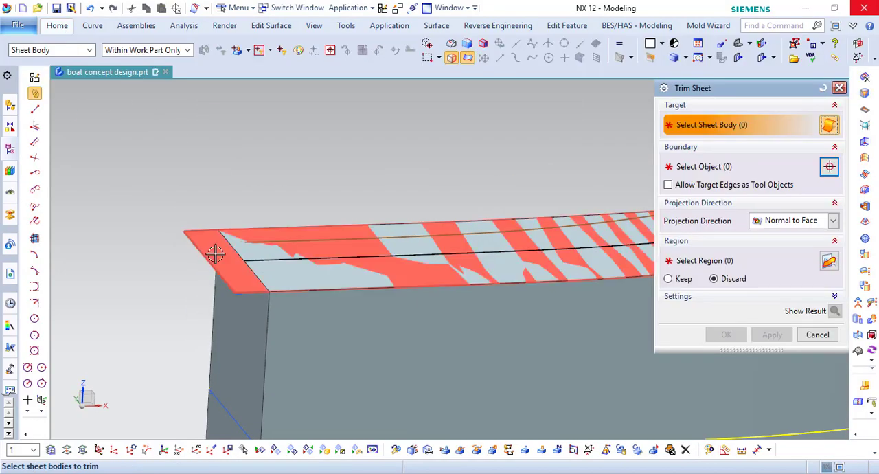
left_click(216, 253)
middle_click(218, 266)
left_click(229, 316)
middle_click(229, 312)
right_click(230, 285)
left_click(260, 67)
scroll(296, 231, "down", 5)
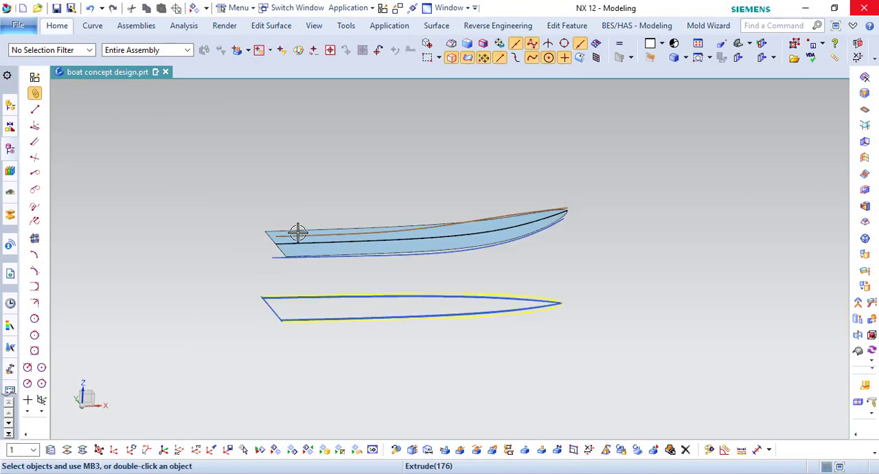
middle_click_drag(304, 234, 364, 276)
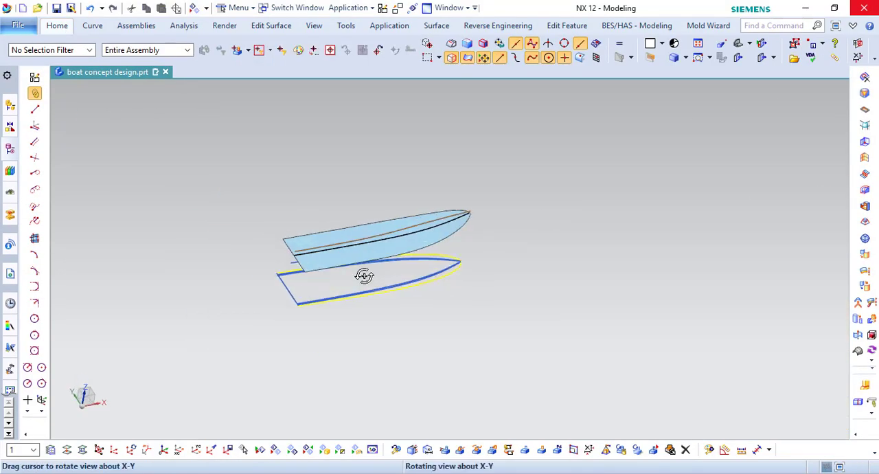
- Invert the visible and hidden objects, move the three extruded tool solids to layer 100, and turn that layer off
left_click(308, 452)
left_click(66, 451)
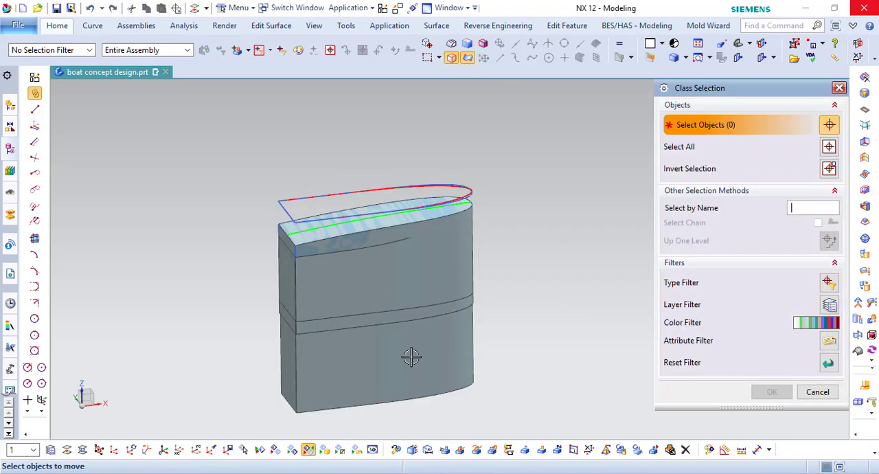
left_click(380, 324)
middle_click(447, 271)
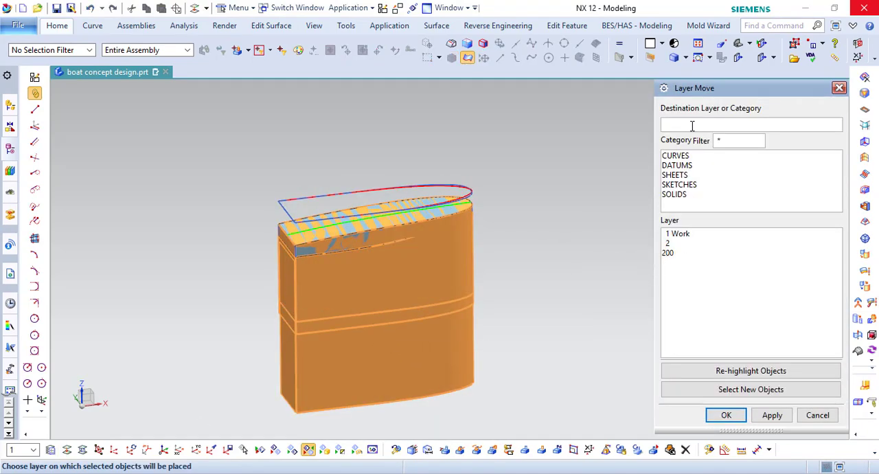
key("Return")
left_click(52, 451)
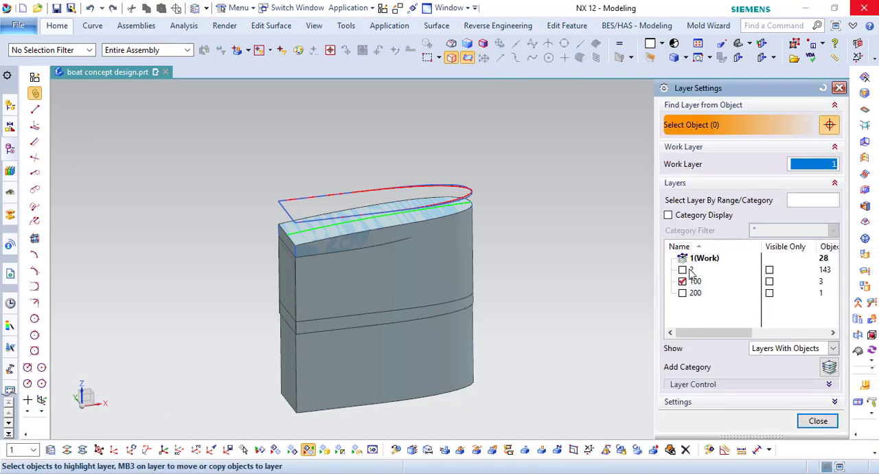
left_click(683, 280)
middle_click(681, 284)
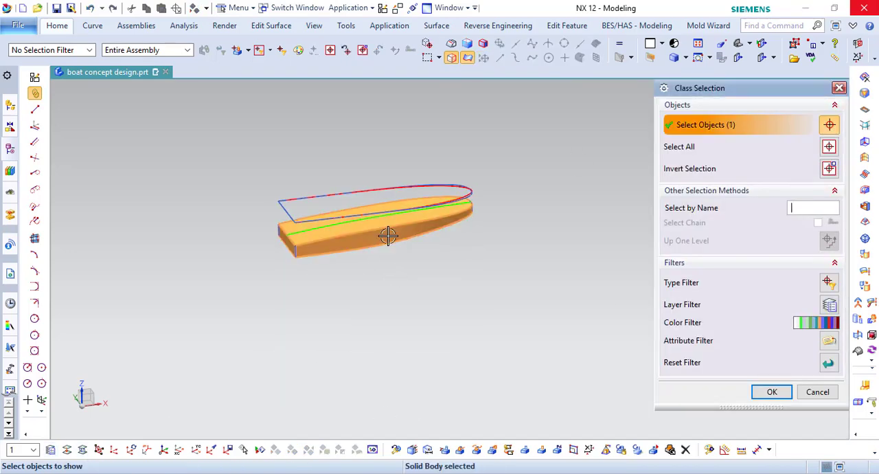
- Bring the sewn upper hull solid back into the display with the trimmed sheet
middle_click(387, 235)
middle_click_drag(388, 235, 523, 302)
scroll(351, 246, "up", 5)
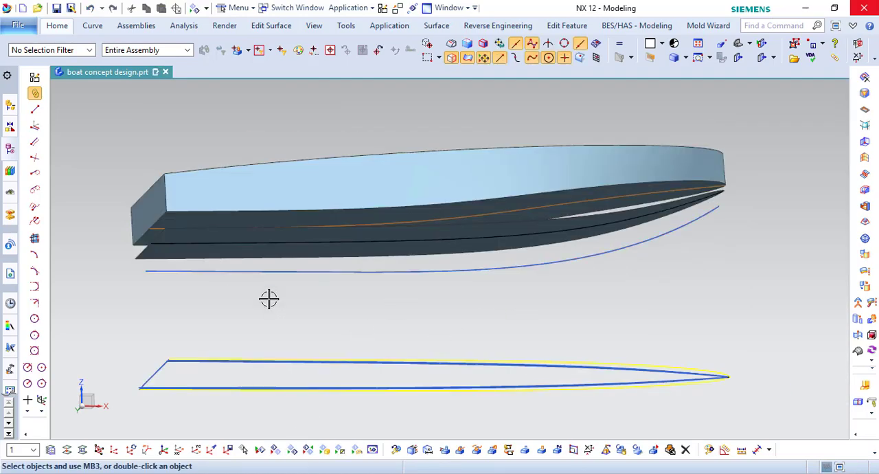
- Edit the curved sheet's Extrude feature, replacing its black section spline with the brown centre spline
left_click(9, 303)
left_click(10, 151)
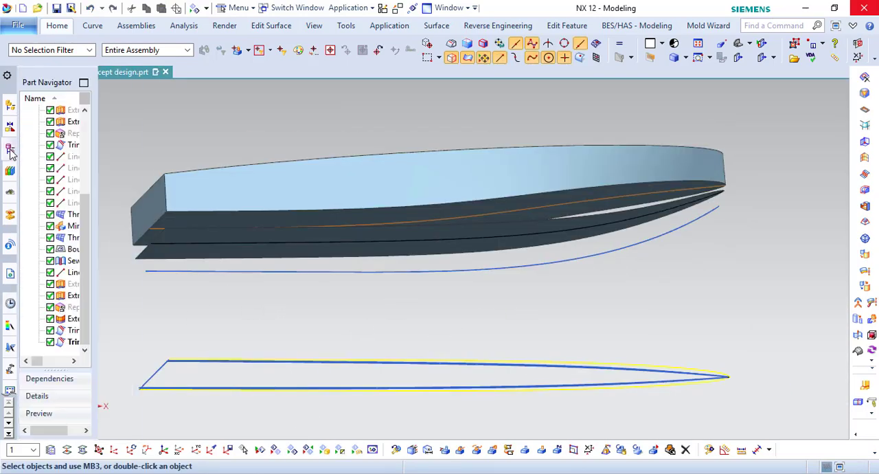
double_click(71, 295)
scroll(491, 255, "up", 3)
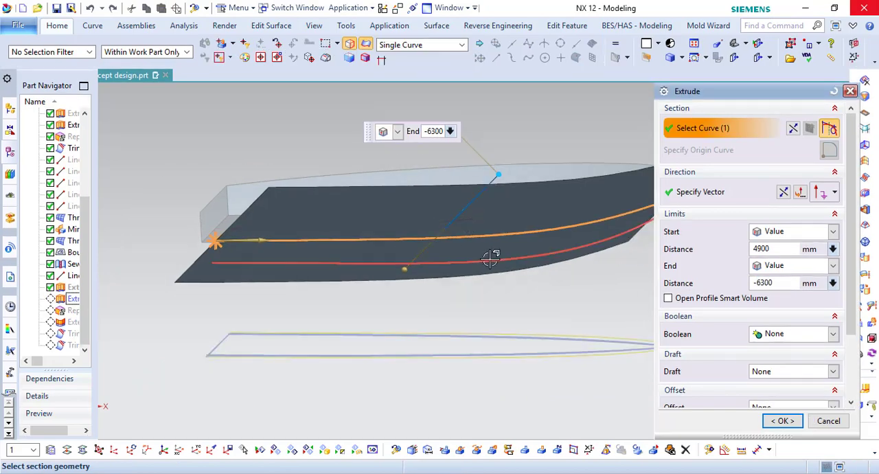
left_click(495, 225, "shift")
scroll(440, 258, "down", 1)
left_click(412, 216)
scroll(360, 243, "down", 2)
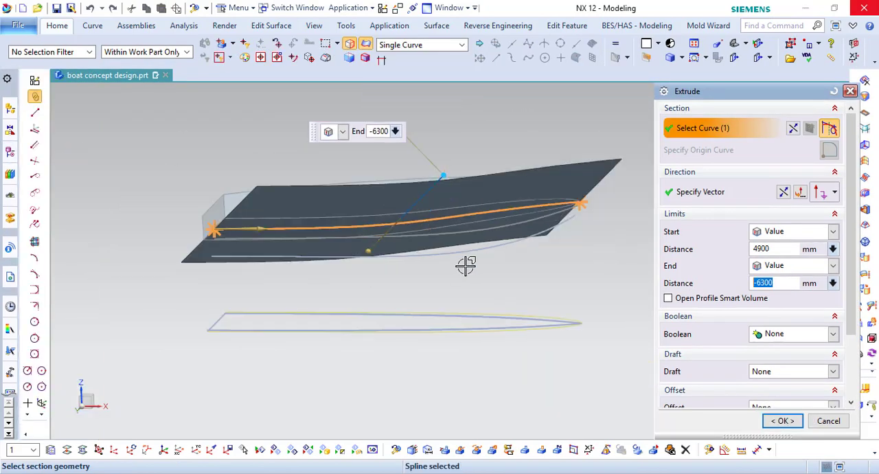
middle_click(584, 234)
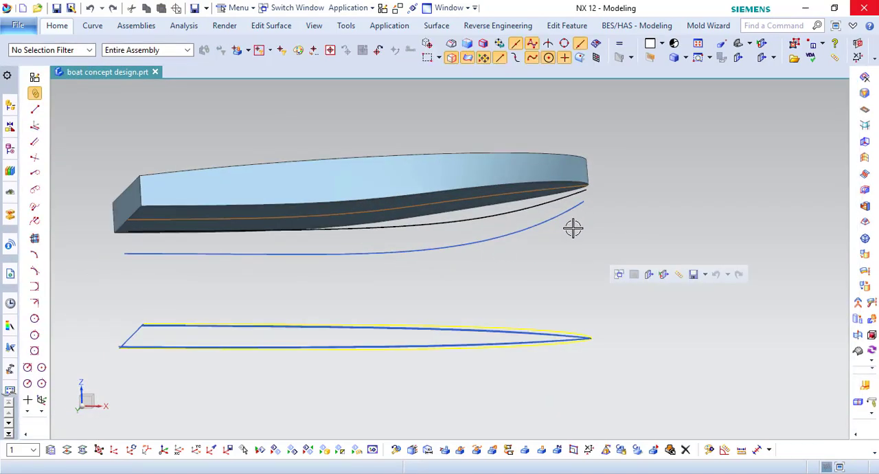
- Change the display colour of the trimmed bottom sheet to purple
middle_click_drag(573, 228, 639, 419)
left_click(711, 452)
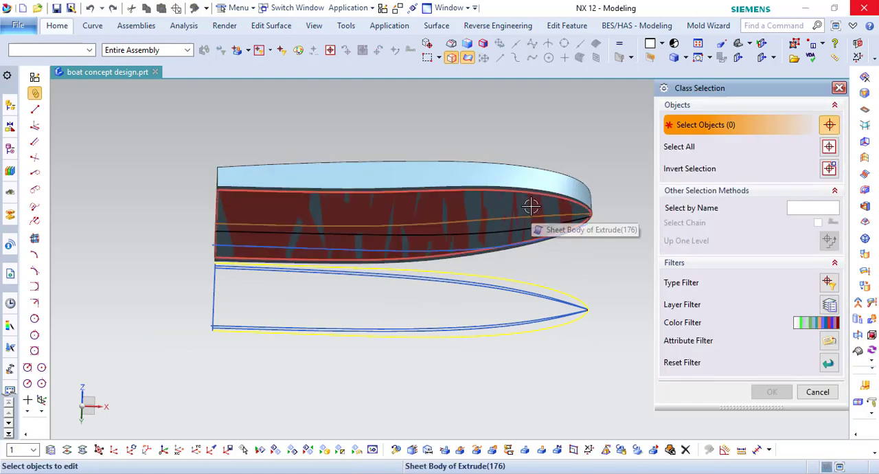
left_click(530, 206)
middle_click(529, 205)
left_click(705, 452)
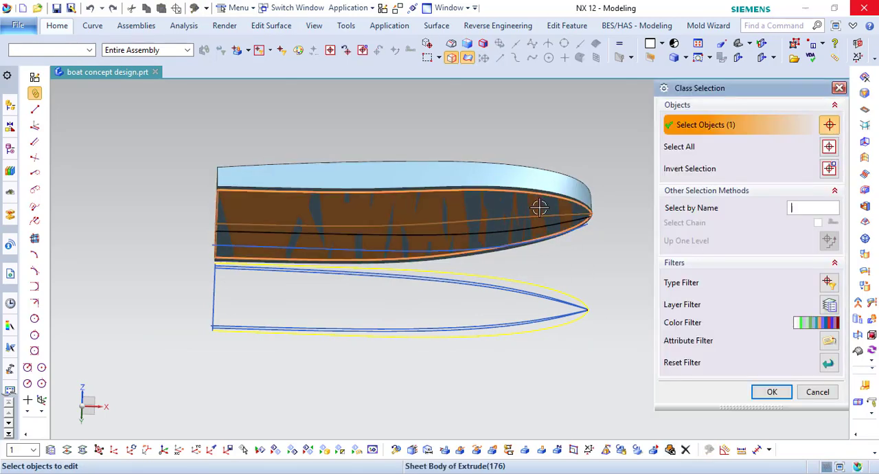
middle_click(540, 208)
left_click(803, 159)
left_click(688, 123)
middle_click(687, 122)
middle_click(687, 122)
mouse_move(645, 180)
middle_mouse_down()
mouse_move(644, 161)
mouse_move(662, 180)
middle_mouse_up()
- Extrude the closed blue bottom outline, including its straight stern line, into a solid with limits of 4900 mm and -6300 mm
left_click(57, 25)
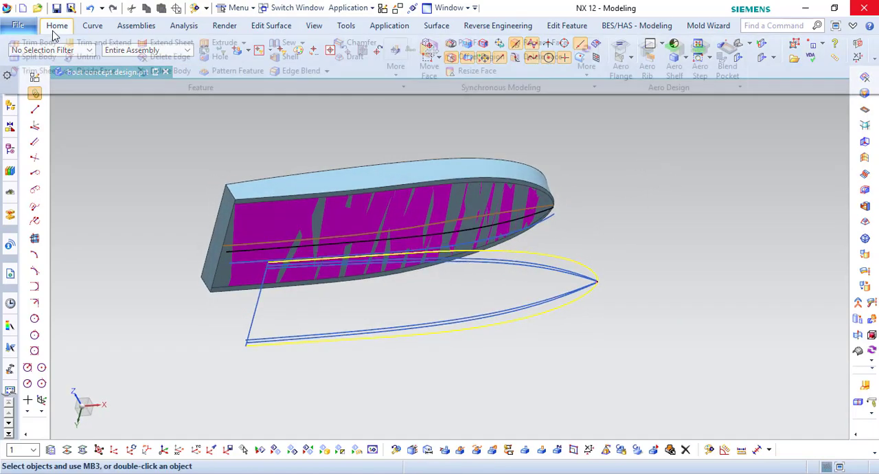
left_click(242, 41)
left_click(227, 59)
scroll(576, 277, "up", 4)
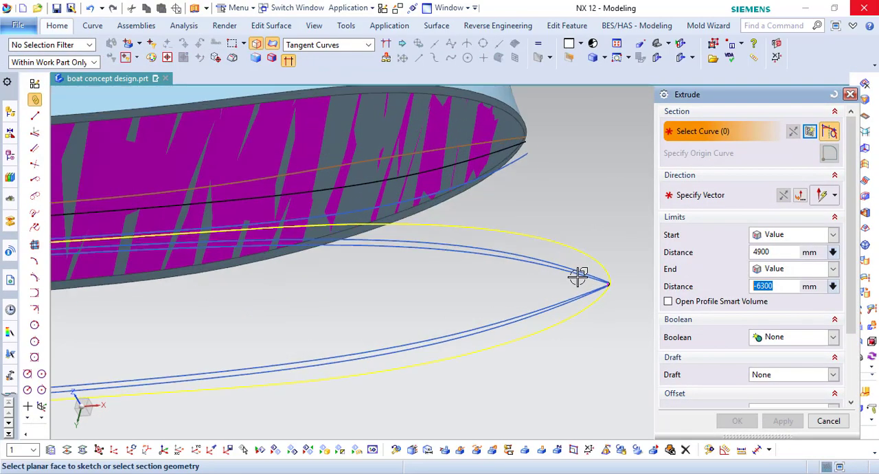
left_click(576, 276)
left_click(591, 296)
scroll(620, 296, "down", 5)
scroll(351, 296, "up", 2)
scroll(351, 296, "up", 3)
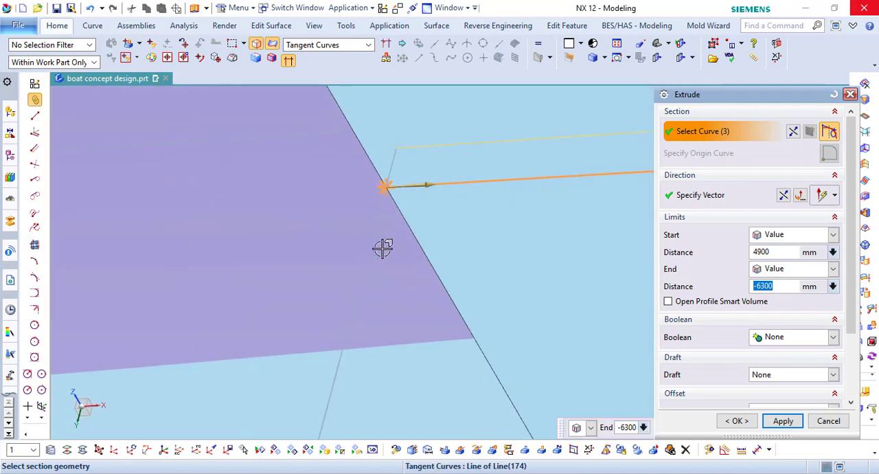
left_click(365, 226)
scroll(372, 209, "up", 1)
scroll(343, 232, "down", 6)
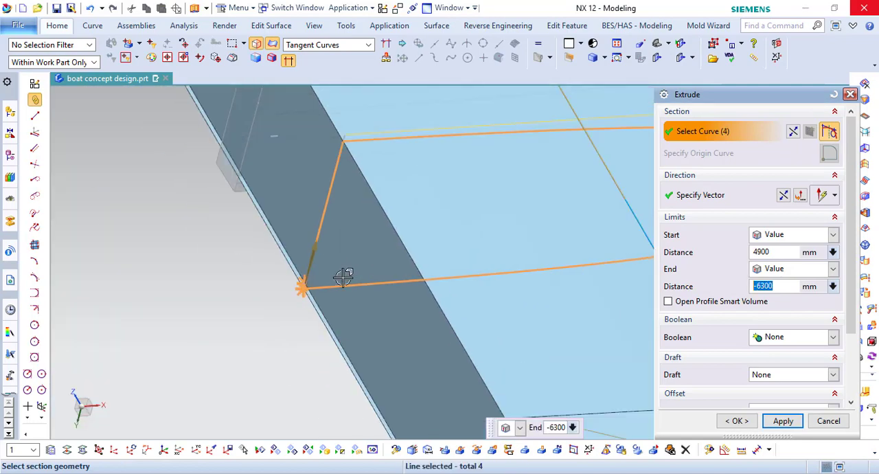
middle_click(759, 422)
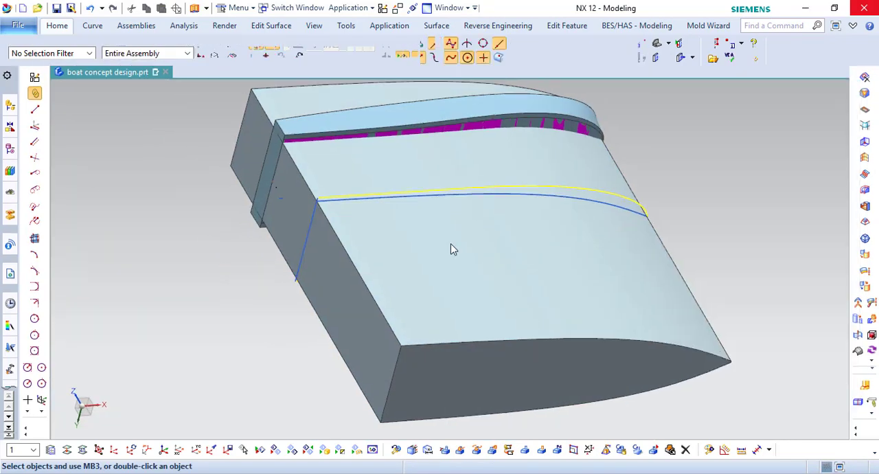
- Change the new extruded outline solid's colour to brown and hide it
middle_click_drag(452, 249, 453, 271)
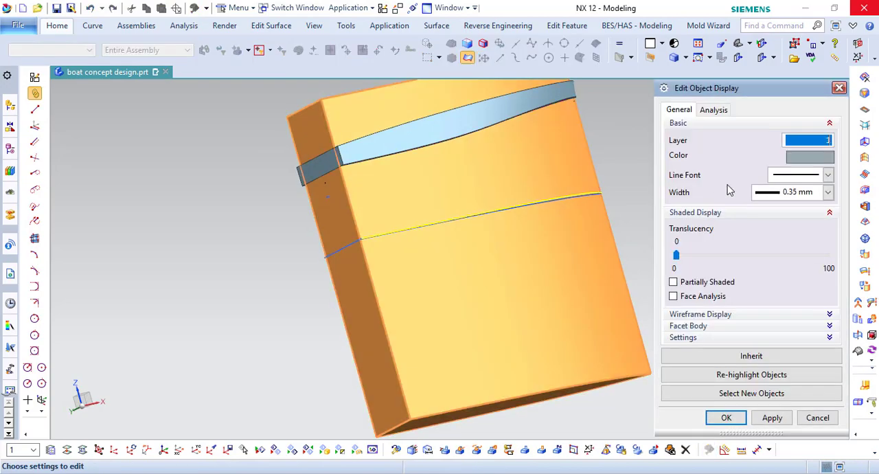
left_click(813, 157)
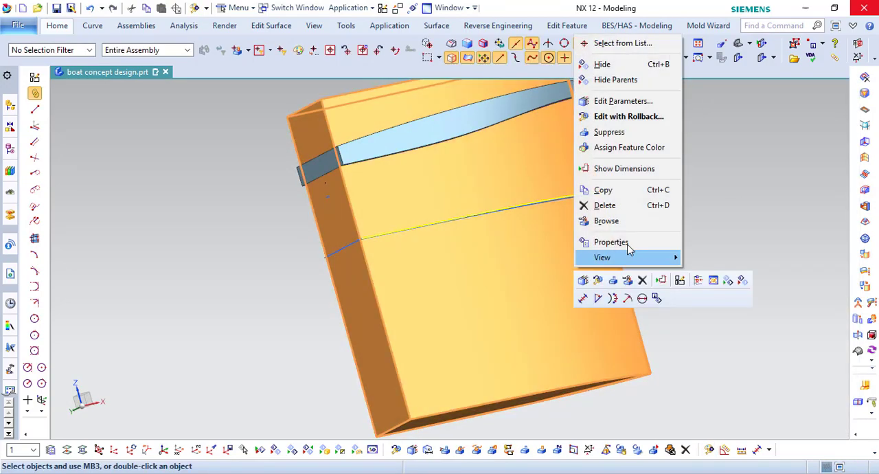
left_click(602, 64)
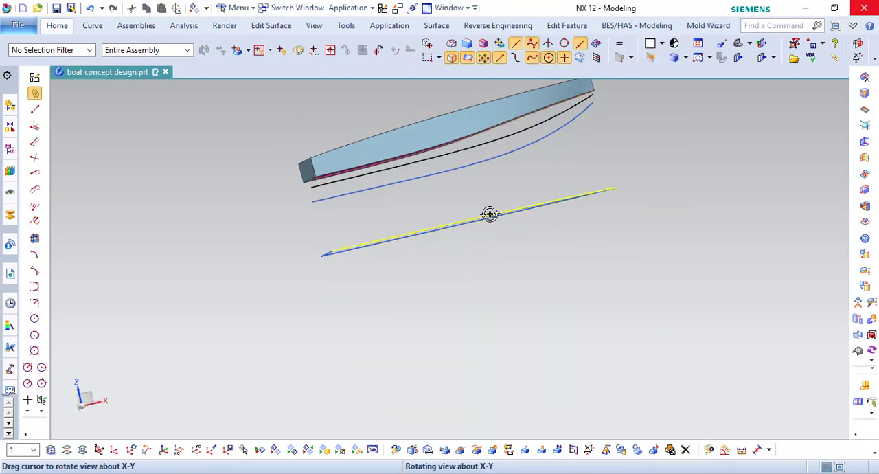
key("F8")
middle_click_drag(516, 269, 502, 328, "shift")
- Extrude the black profile spline into a sheet with limits of 4900 mm and -6300 mm
left_click(69, 26)
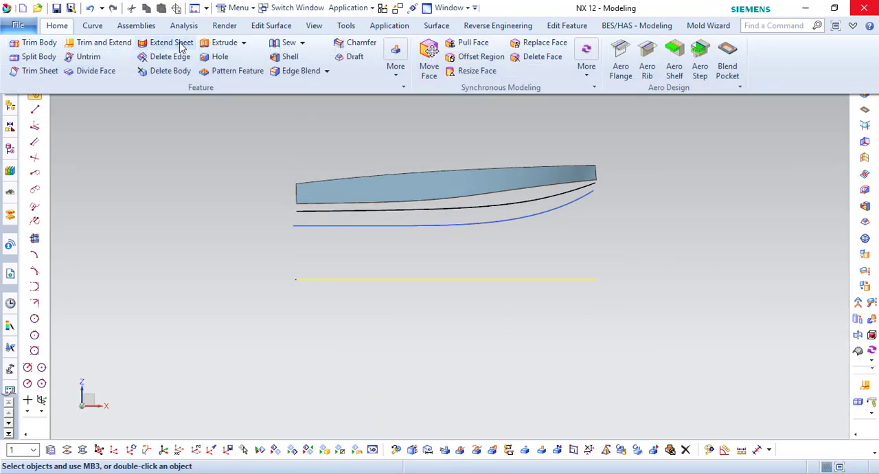
left_click(223, 44)
left_click(371, 211)
middle_click_drag(421, 242, 475, 268)
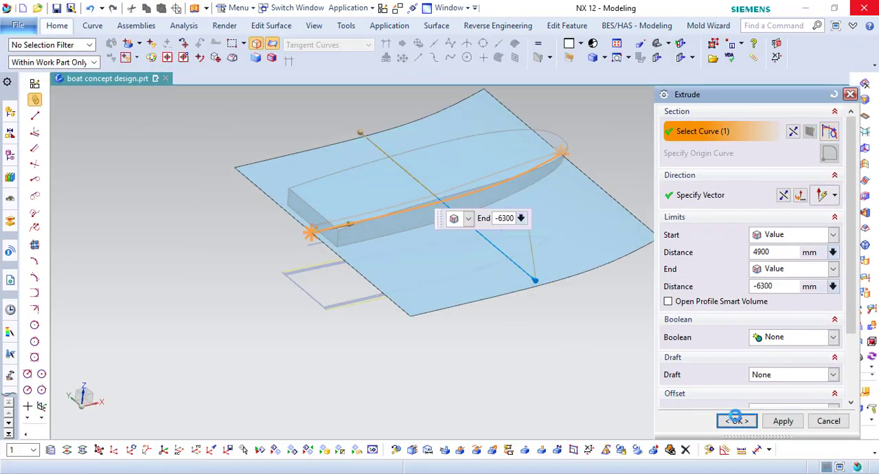
- Bring the brown extruded solid back into the display
left_click(292, 450)
left_click(375, 355)
left_click(773, 390)
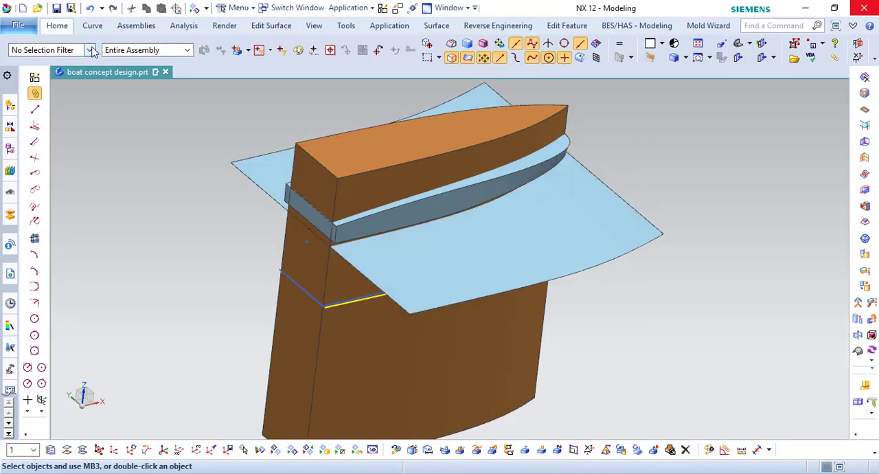
- Replace the brown solid's top face with the curved sheet extruded from the black spline, with 0 mm offset
left_click(62, 27)
left_click(529, 44)
left_click(502, 122)
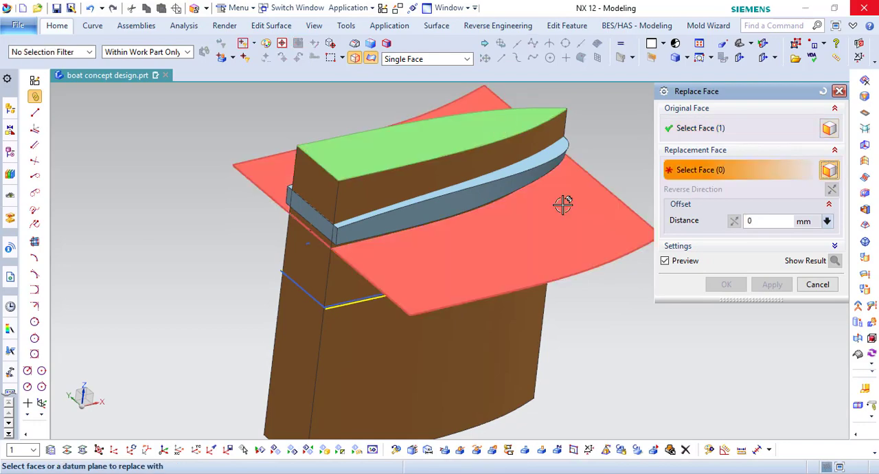
left_click(561, 200)
middle_click(558, 217)
scroll(372, 247, "up", 2)
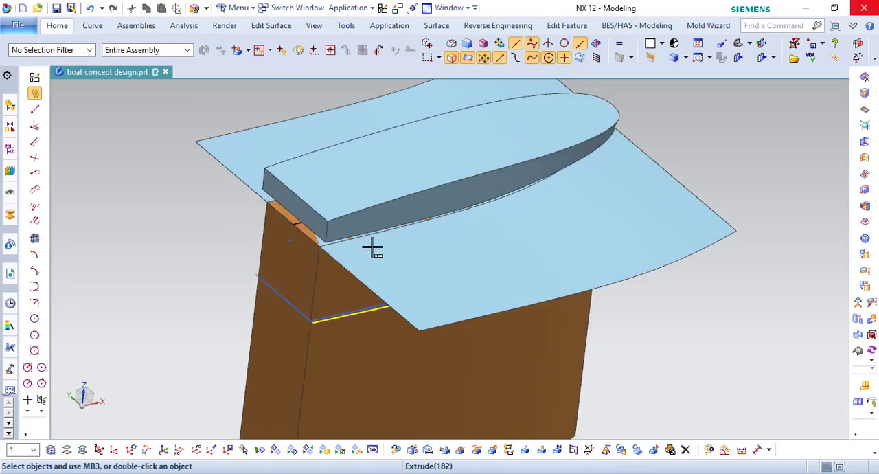
- Extend the curved sheet's bow and stern edges by a 500 mm offset
left_click(57, 31)
left_click(235, 71)
left_click(638, 144)
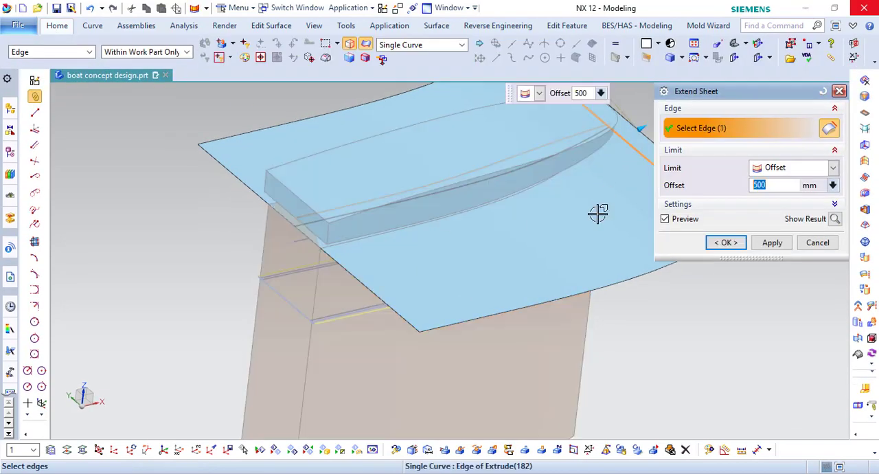
middle_click(405, 259)
- Trim the extended sheet with the brown solid's side faces as boundary, discarding the region outside the outline
left_click(66, 30)
left_click(225, 71)
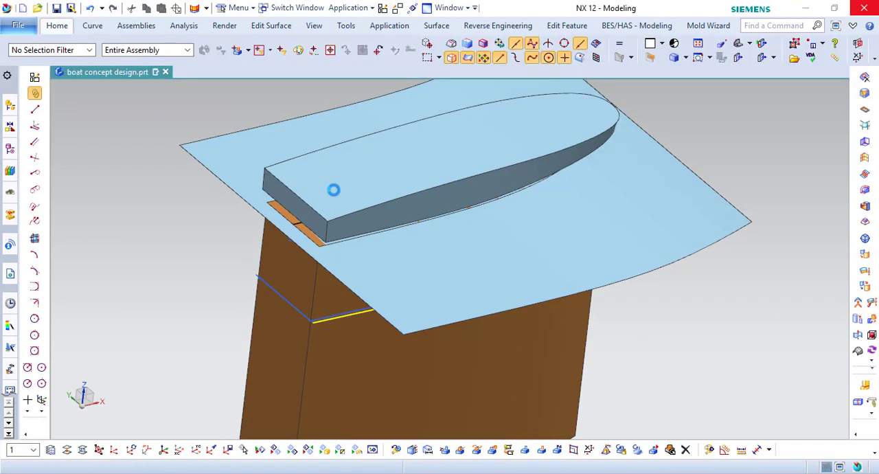
left_click(384, 322)
left_click(400, 346)
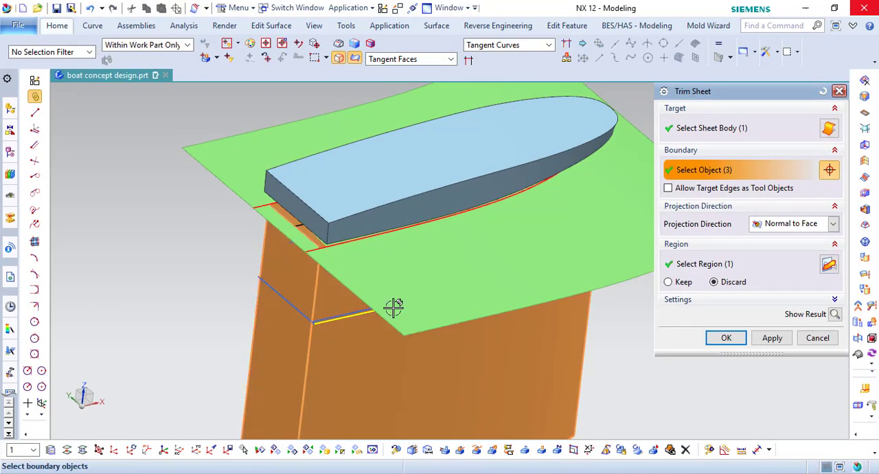
left_click(726, 338)
- Hide the brown tool solid and the sewn upper hull solid
right_click(579, 337)
left_click(595, 119)
middle_click_drag(542, 206, 460, 114)
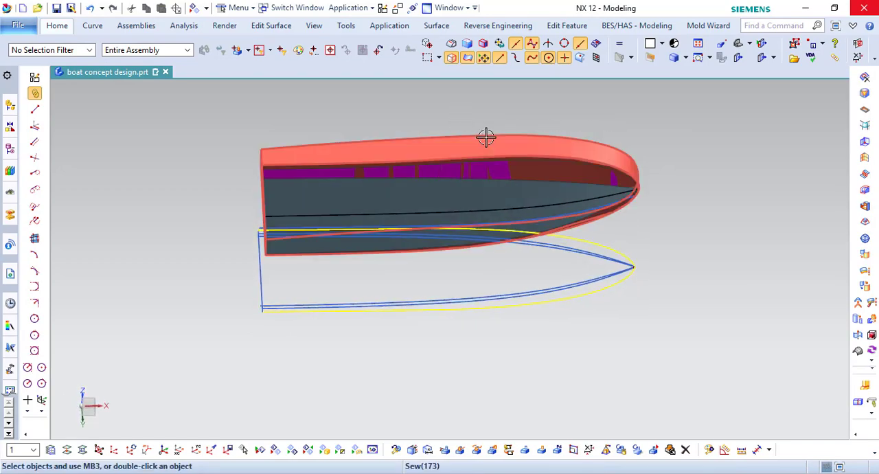
middle_click_drag(545, 184, 545, 195)
scroll(671, 178, "up", 6)
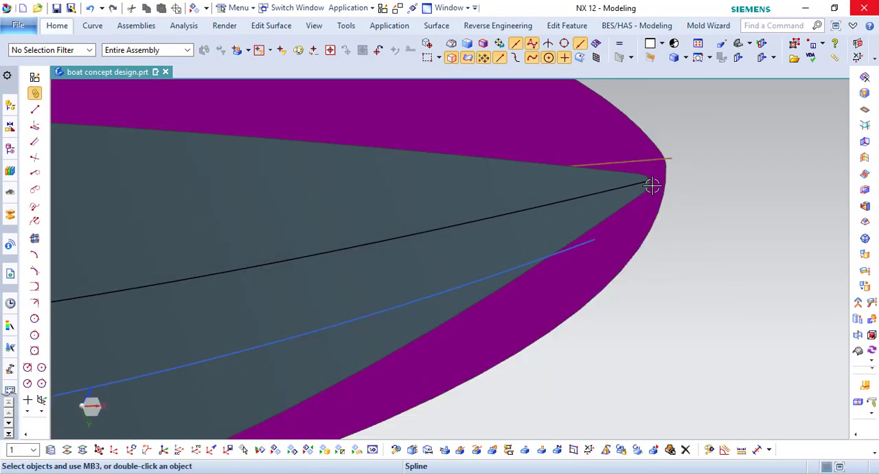
middle_click_drag(652, 186, 648, 231)
- Try hiding the brown and black profile splines at the bottom sheets
right_click(668, 198)
left_click(707, 231)
scroll(680, 252, "down", 7)
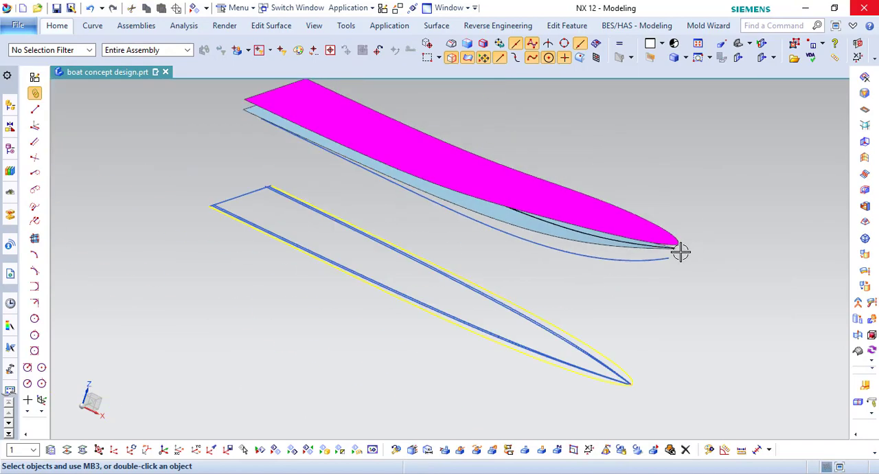
scroll(680, 252, "up", 4)
right_click(613, 229)
left_click(648, 255)
scroll(627, 385, "down", 5)
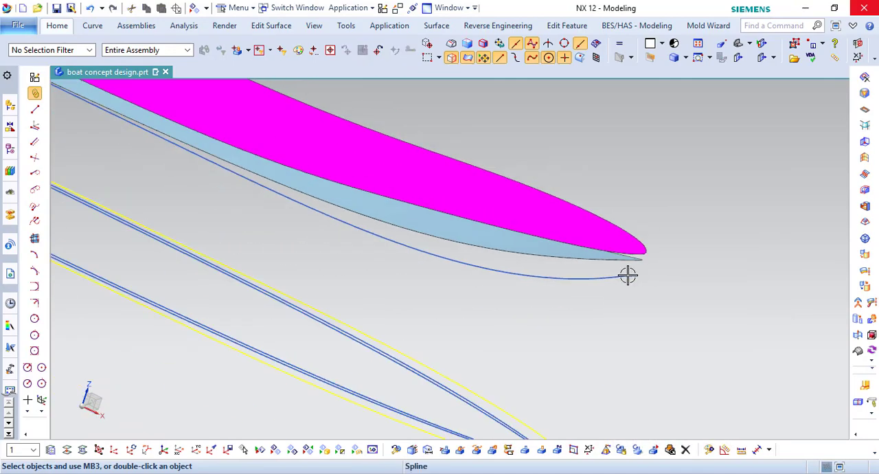
left_click(91, 9)
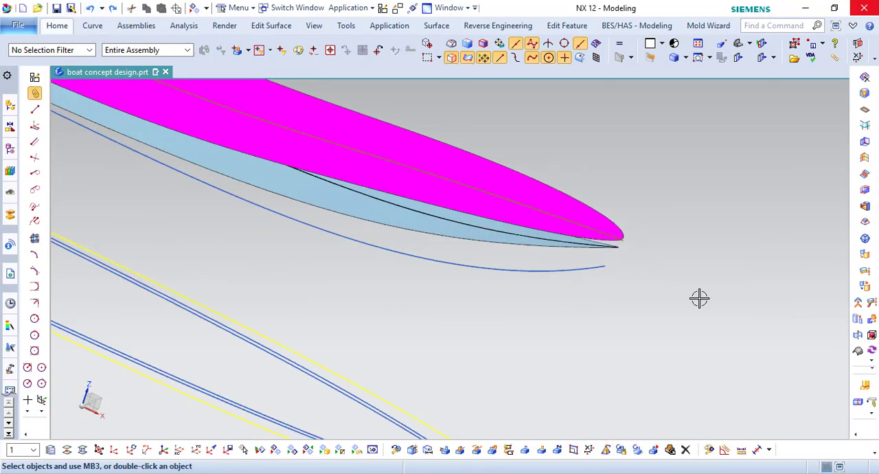
- Draw two lines at the bow joining edge endpoints of the magenta sheet to those of the trimmed sheet below
middle_click_drag(699, 297, 579, 238)
left_click(92, 25)
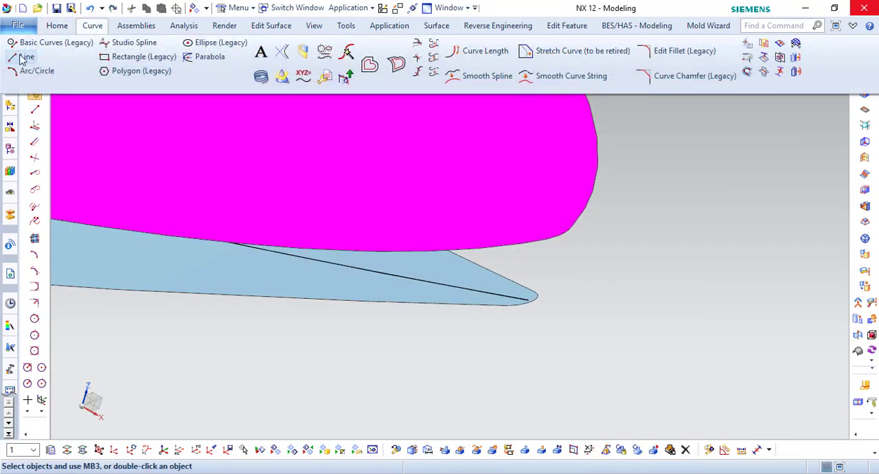
left_click(26, 54)
left_click(550, 238)
middle_click_drag(550, 238, 496, 324)
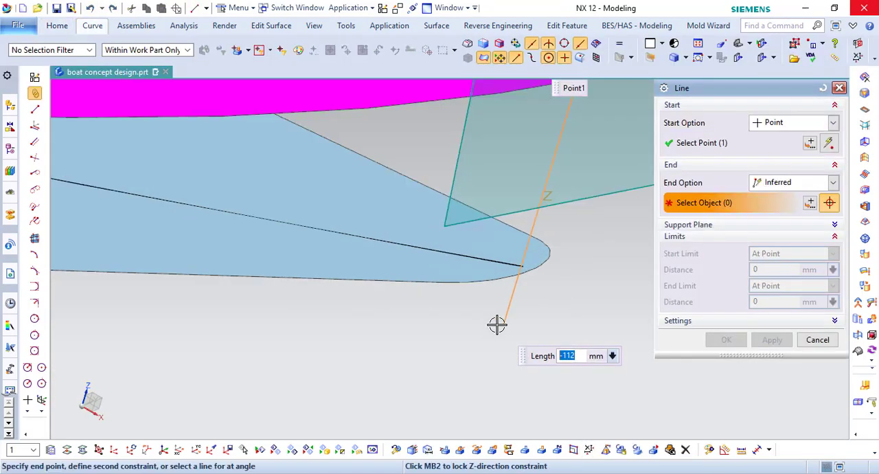
left_click(464, 292)
middle_click_drag(405, 298, 477, 272)
left_click(506, 145)
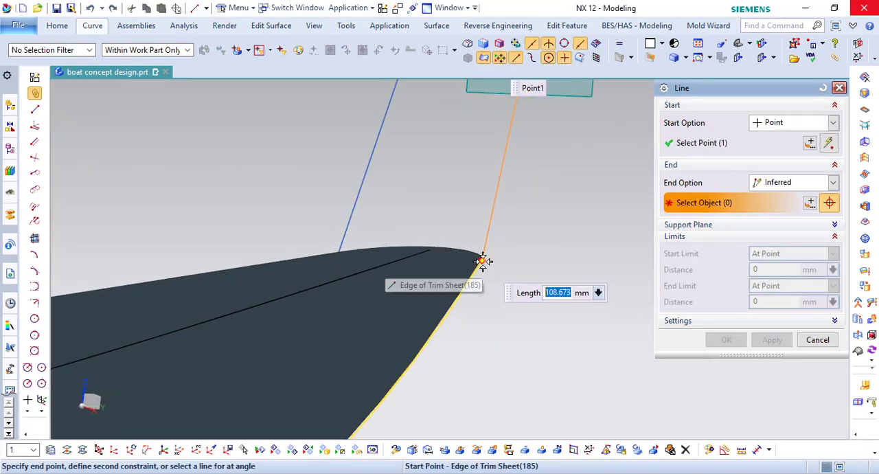
left_click(725, 340)
- Draw a line downward from the magenta sheet's near stern corner
middle_click_drag(726, 339, 361, 219)
scroll(360, 219, "up", 3)
left_click(195, 9)
scroll(412, 325, "up", 3)
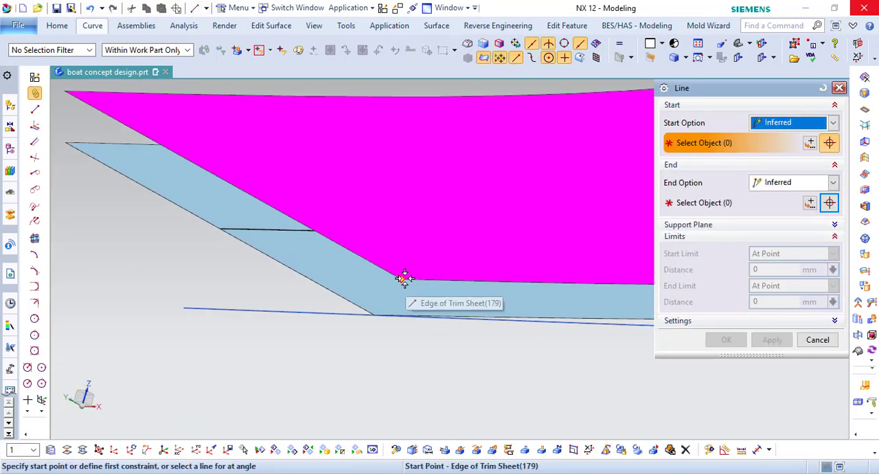
left_click(403, 280)
scroll(381, 313, "up", 4)
left_click(357, 336)
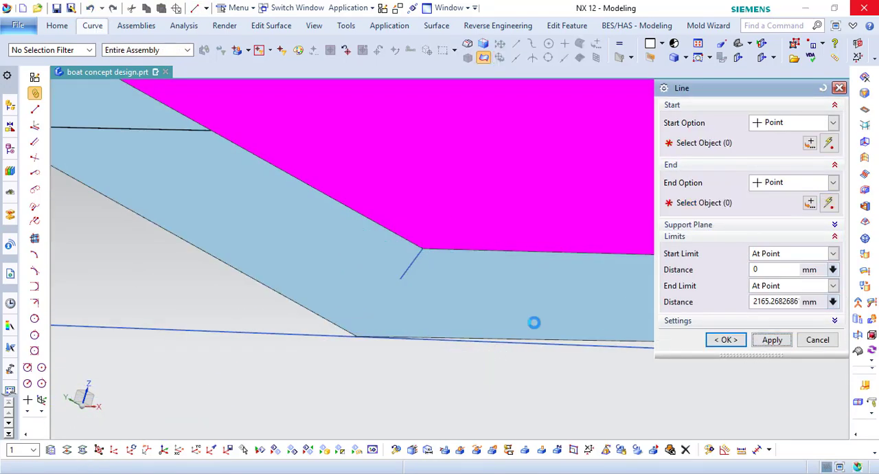
scroll(484, 304, "down", 4)
left_click(817, 340)
- Edit the stern line so that its end point lies on the lower trimmed sheet's near stern corner
scroll(440, 300, "down", 5)
middle_click_drag(442, 300, 430, 290)
scroll(411, 283, "up", 5)
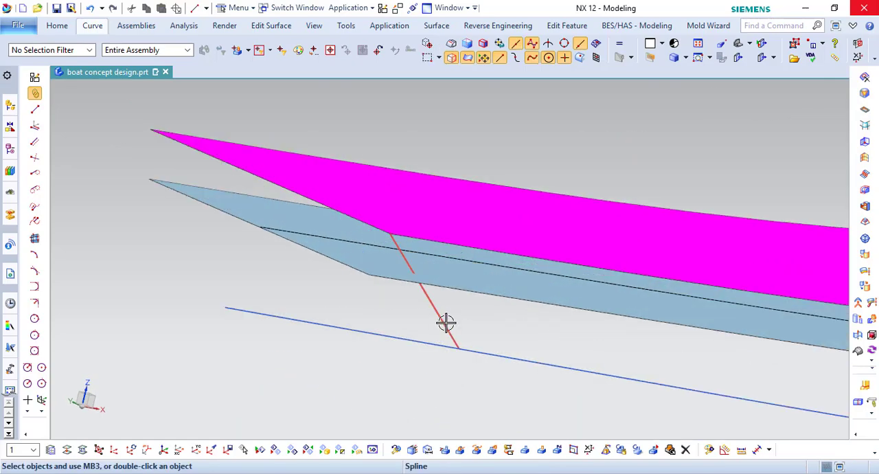
double_click(446, 322)
scroll(375, 279, "up", 2)
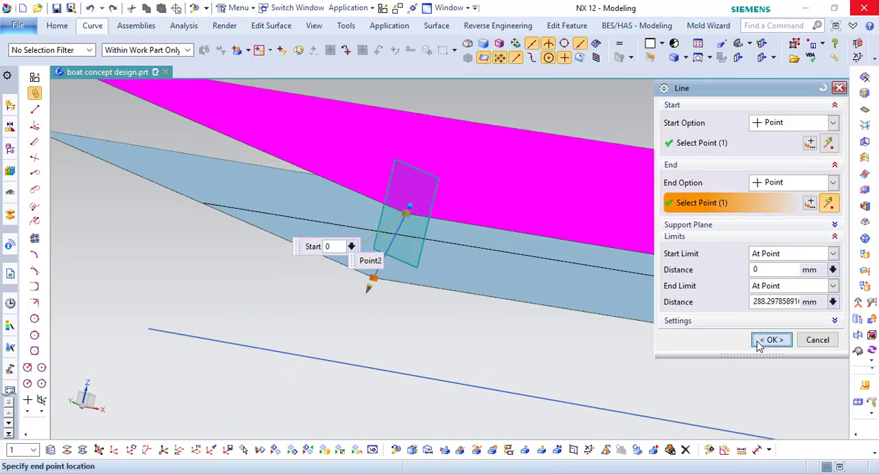
left_click(758, 346)
- Draw a second stern line joining the far stern corners of the magenta and lower sheets
left_click(96, 28)
left_click(26, 55)
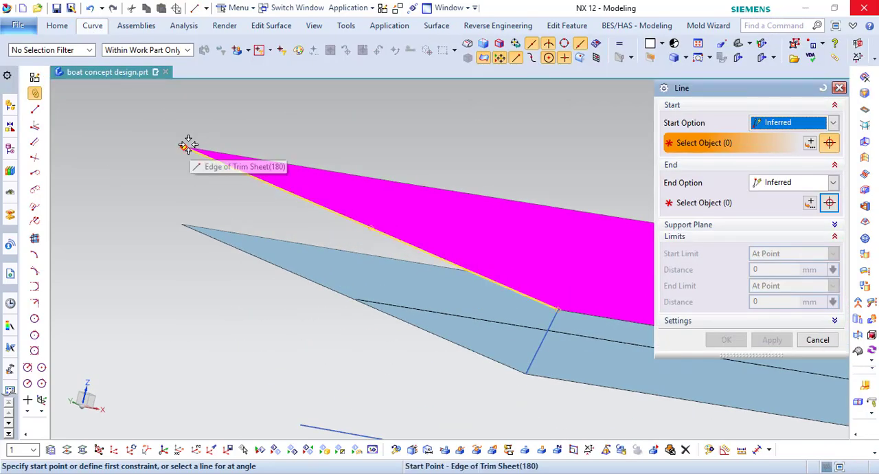
left_click(187, 224)
left_click(725, 339)
scroll(305, 216, "down", 5)
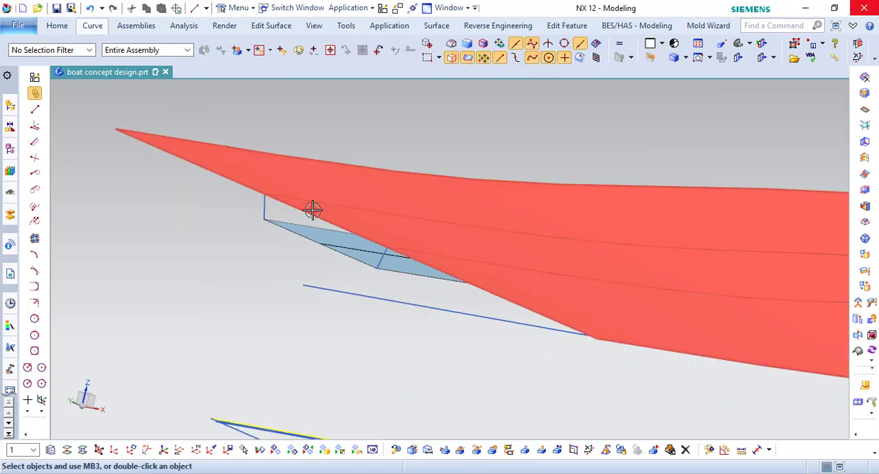
- Start a Through Curve Mesh surface with the near side edges of the magenta and lower sheets as its primary curves
left_click(436, 26)
left_click(268, 65)
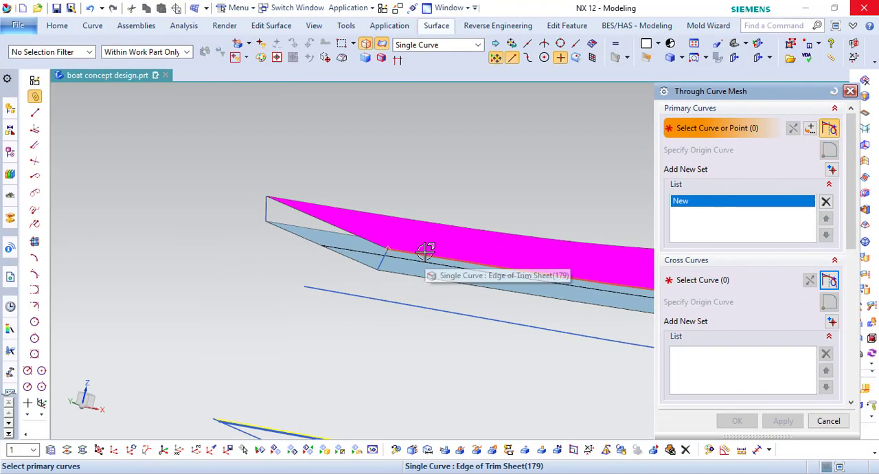
left_click(424, 249)
scroll(268, 178, "down", 5)
scroll(272, 182, "up", 5)
middle_click(353, 168)
left_click(412, 276)
middle_click(411, 275)
middle_click(408, 273)
- Use the near stern and bow lines as cross curves, set Last Cross continuity to G0 (Position), and create the mesh surface
scroll(389, 254, "up", 6)
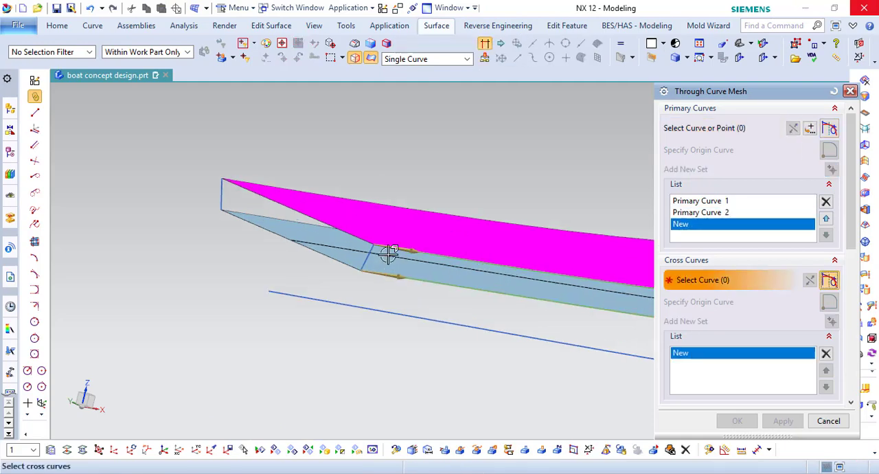
left_click(382, 261)
scroll(355, 243, "down", 5)
scroll(583, 249, "up", 5)
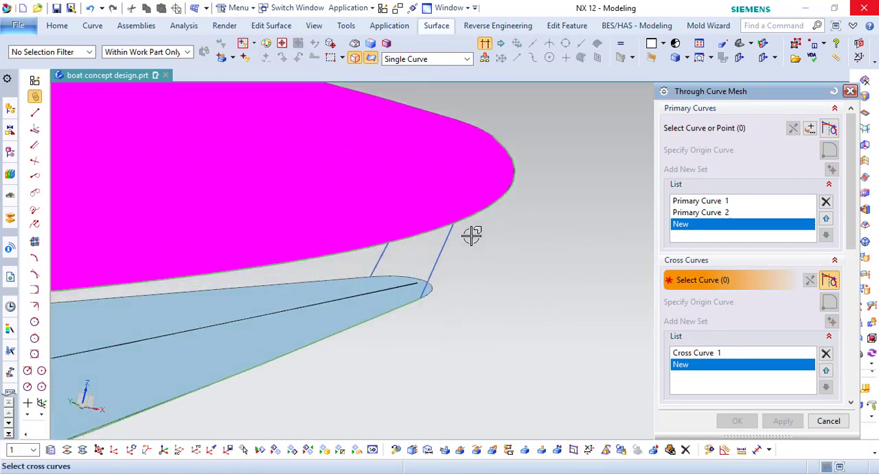
middle_click_drag(440, 198, 374, 210)
scroll(773, 330, "down", 5)
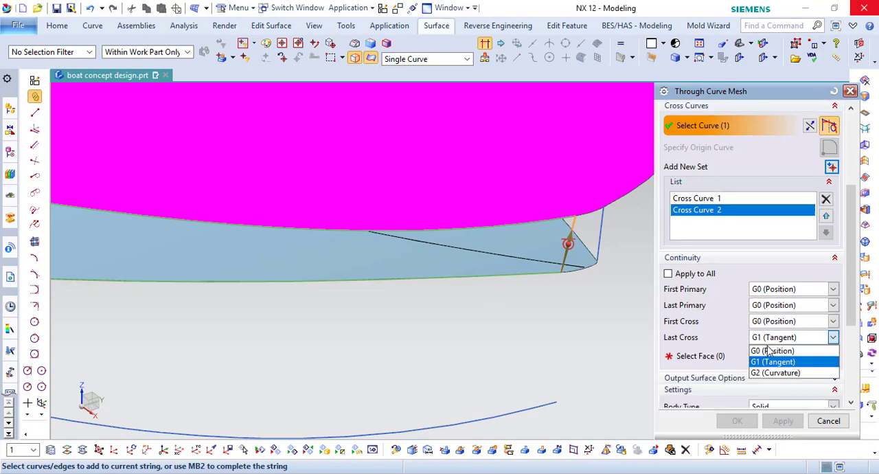
left_click(771, 351)
scroll(760, 331, "down", 5)
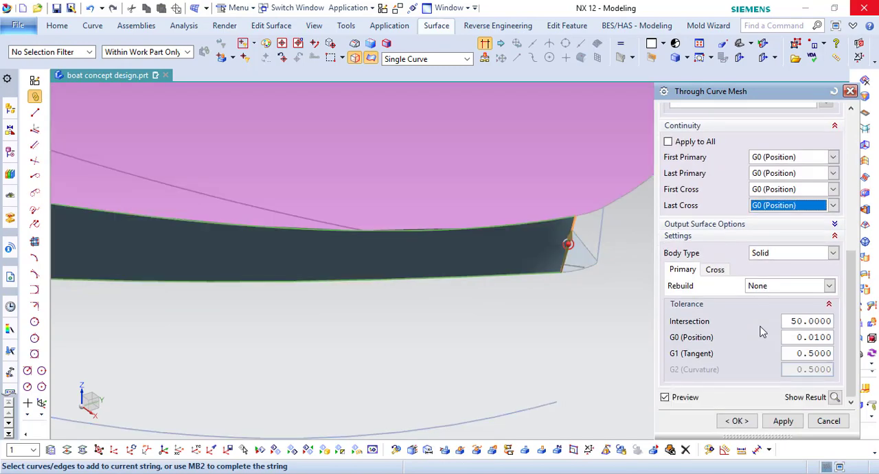
left_click(736, 420)
middle_click_drag(500, 293, 476, 361)
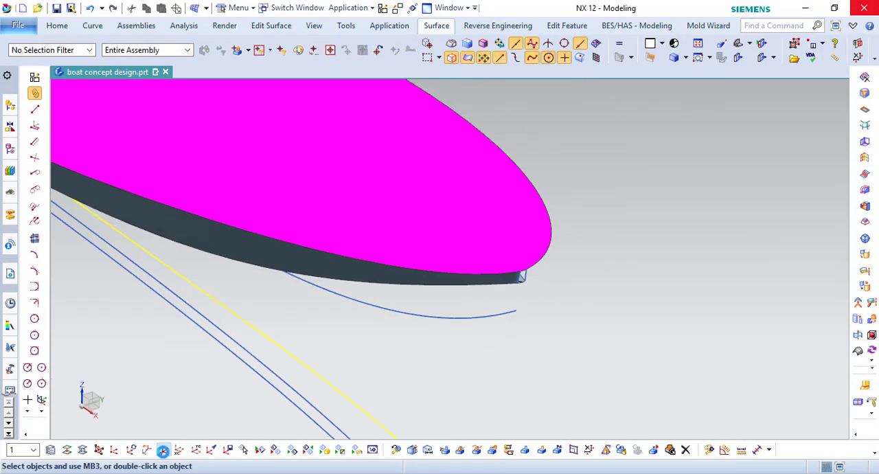
- Mirror the side mesh surface to the opposite side of the hull about its centre plane
middle_click_drag(522, 276, 270, 96)
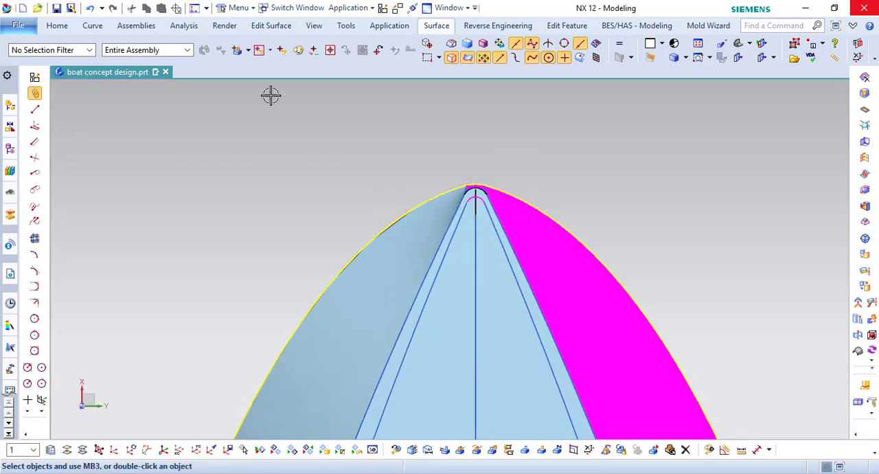
left_click(57, 26)
left_click(392, 59)
left_click(437, 263)
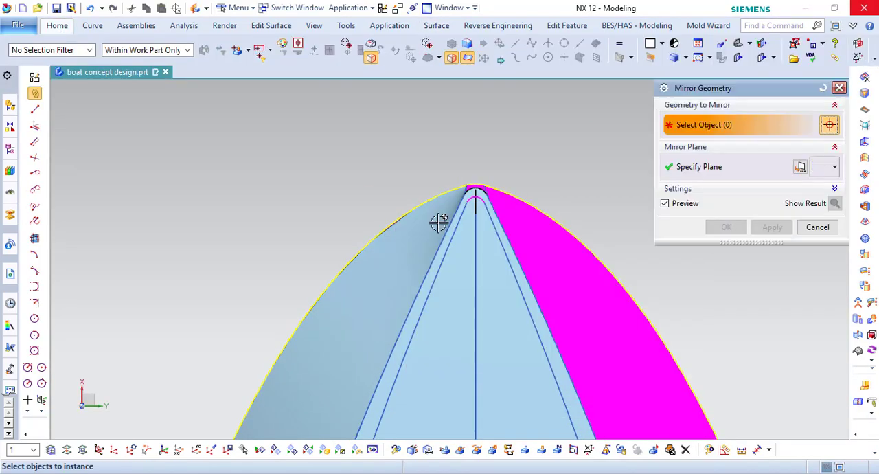
left_click(436, 224)
left_click(705, 169)
left_click(724, 228)
- Start a Through Curve Mesh over the bow gap, with the side surfaces' end lines as primary curves and the two bow arcs as cross curves
scroll(527, 227, "down", 2)
middle_click_drag(528, 227, 140, 41)
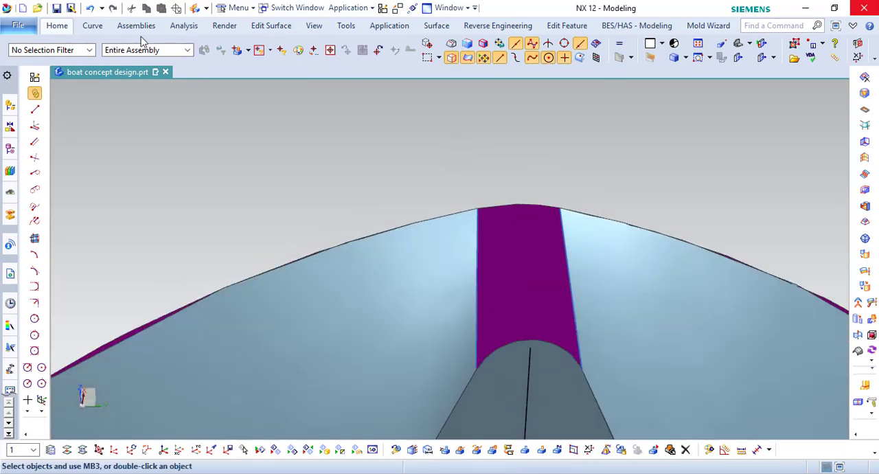
left_click(436, 31)
left_click(283, 57)
middle_click(484, 335)
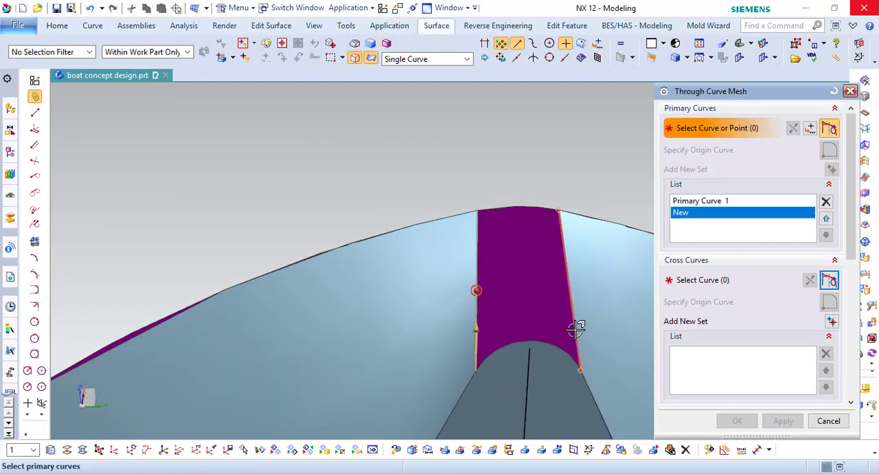
left_click(498, 210)
- Set First Primary and Last Primary continuity to G1 (Tangent) with the adjacent side surfaces and create the bow surface
scroll(761, 298, "down", 3)
left_click(761, 295)
left_click(776, 315)
left_click(447, 261)
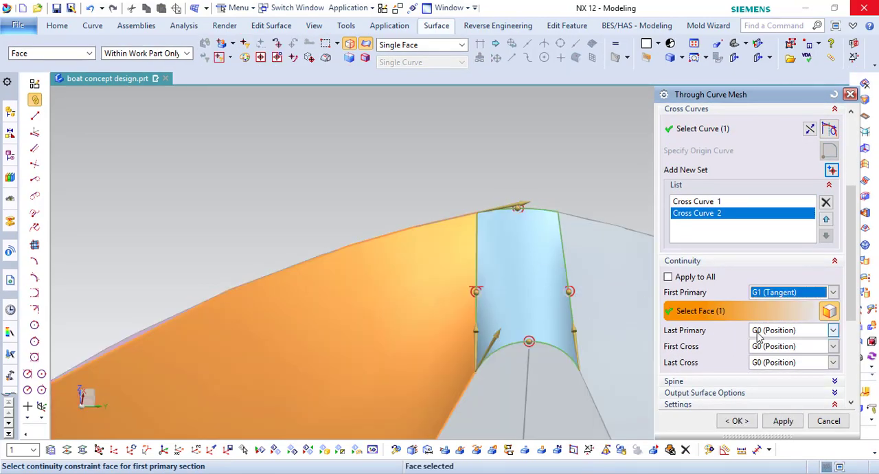
left_click(756, 333)
left_click(771, 351)
left_click(598, 259)
left_click(737, 420)
- Hide the two bow construction lines, restricting the selection to curves
scroll(526, 185, "down", 5)
middle_click_drag(526, 183, 396, 286)
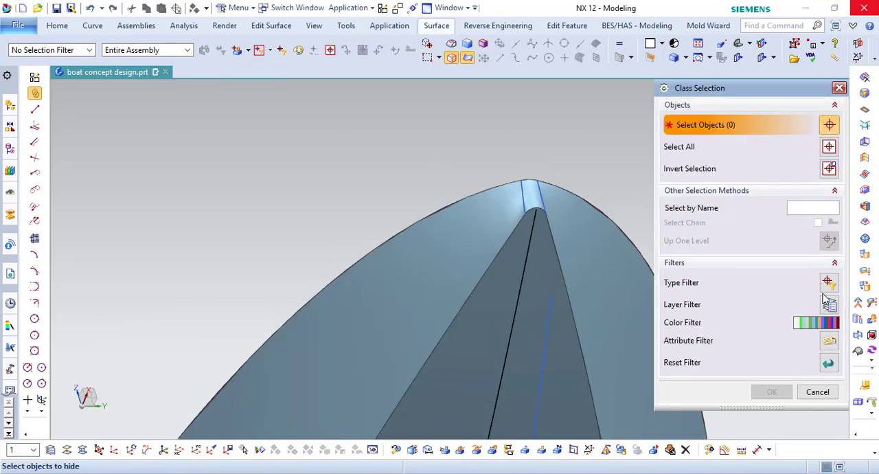
left_click(826, 283)
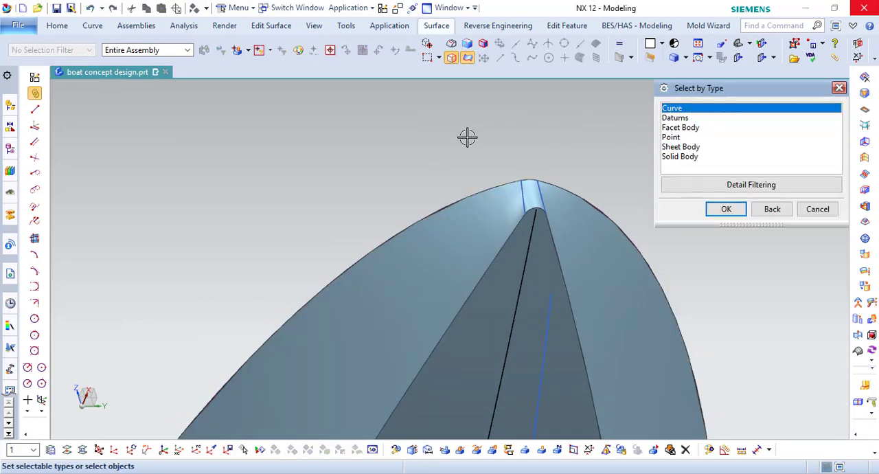
left_click(725, 209)
middle_click(648, 206)
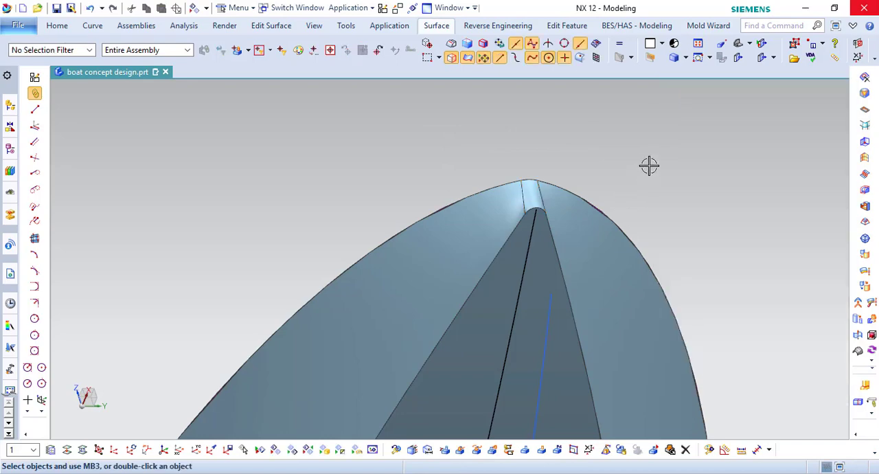
- Close the open stern with a Bounded Plane through its four boundary edges
middle_click_drag(647, 165, 487, 282)
scroll(681, 196, "down", 4)
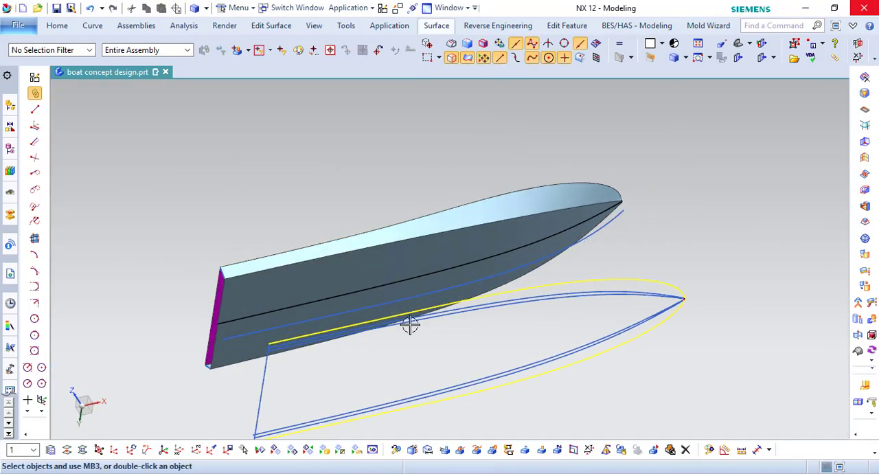
scroll(176, 319, "up", 2)
middle_click_drag(300, 277, 327, 309)
scroll(327, 308, "up", 2)
left_click(436, 25)
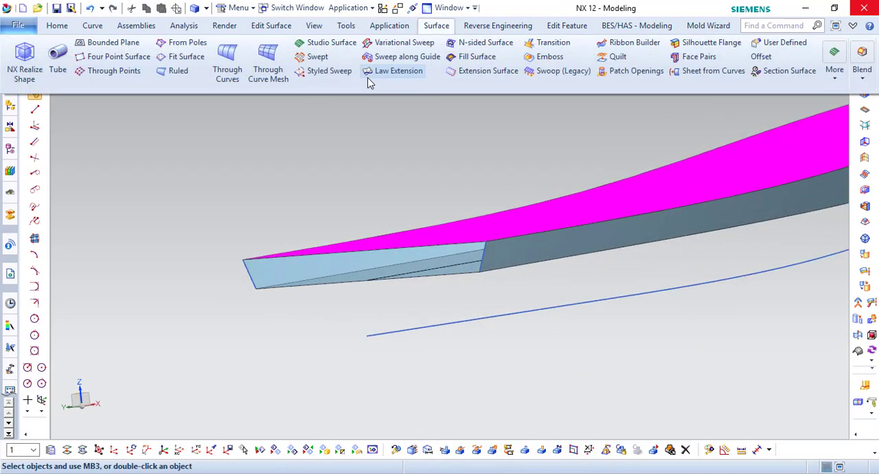
left_click(103, 39)
scroll(495, 279, "up", 3)
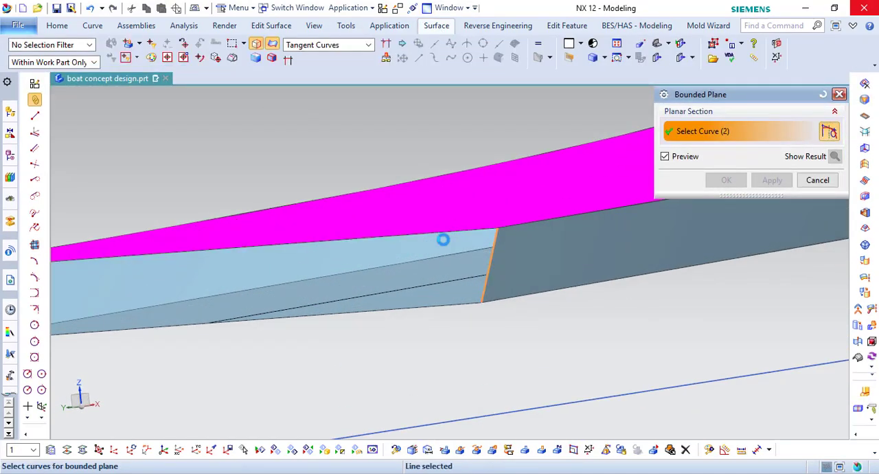
left_click(443, 239)
scroll(443, 287, "down", 2)
left_click(170, 308)
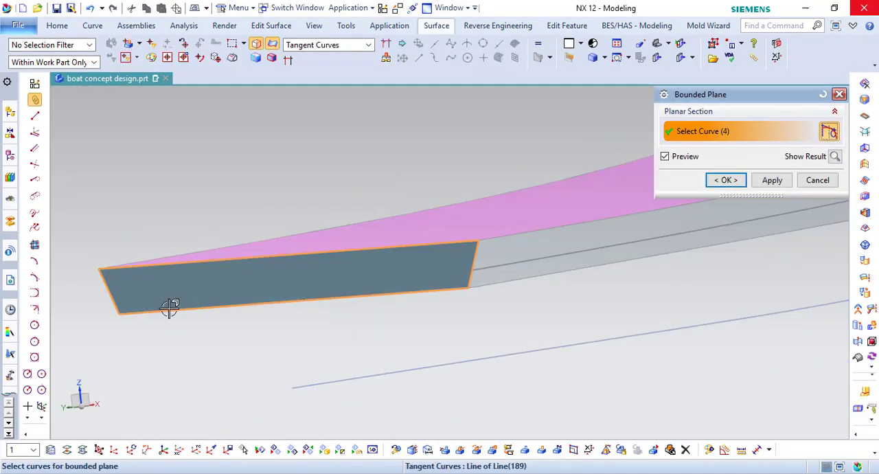
left_click(717, 179)
- Sew the magenta sheet with the surrounding lower hull sheets into a solid body, using a tolerance of 0.0100
scroll(309, 200, "down", 3)
left_click(57, 26)
left_click(291, 44)
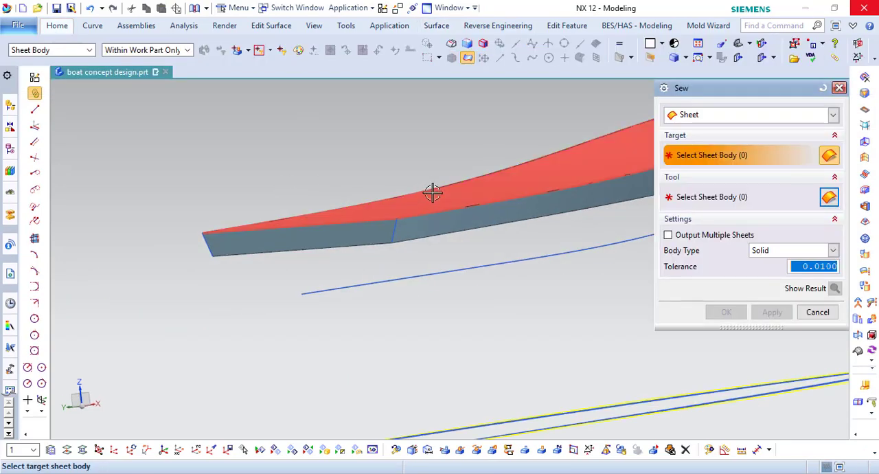
left_click(433, 193)
scroll(284, 229, "down", 3)
left_click(720, 311)
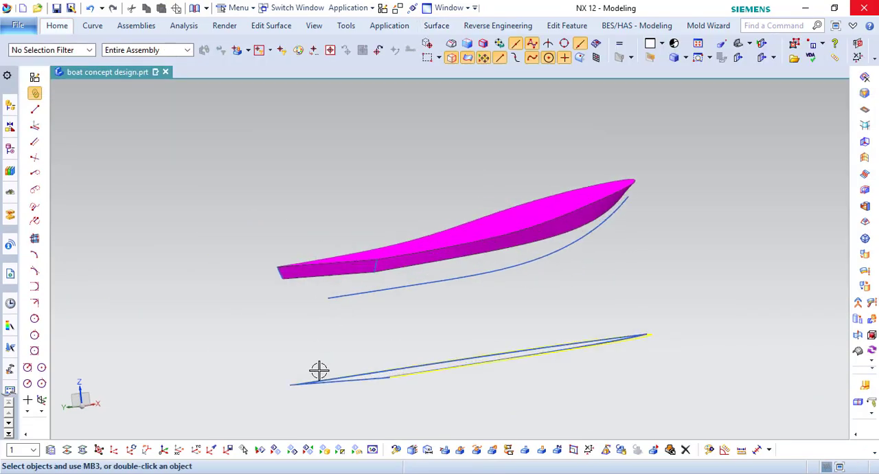
- Show the hidden upper hull body above the magenta lower hull
key("ctrl+shift+k")
left_click(457, 224)
middle_click(457, 224)
middle_click_drag(456, 225, 402, 210)
scroll(456, 261, "up", 2)
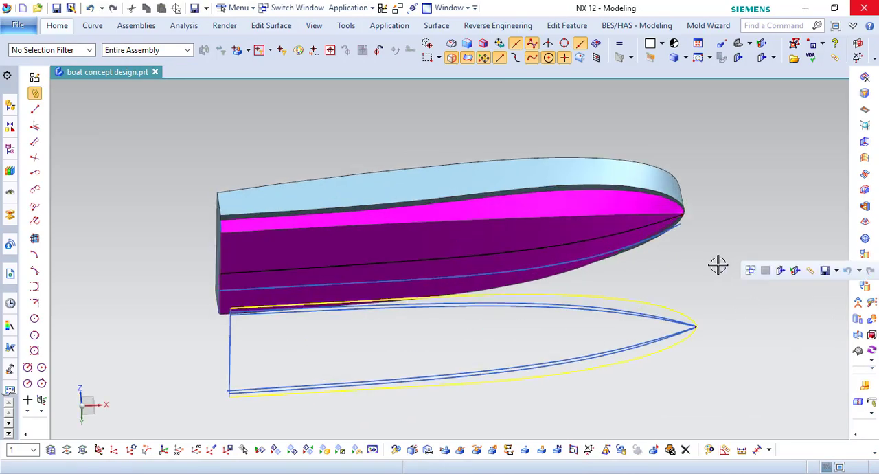
middle_click_drag(718, 265, 708, 225)
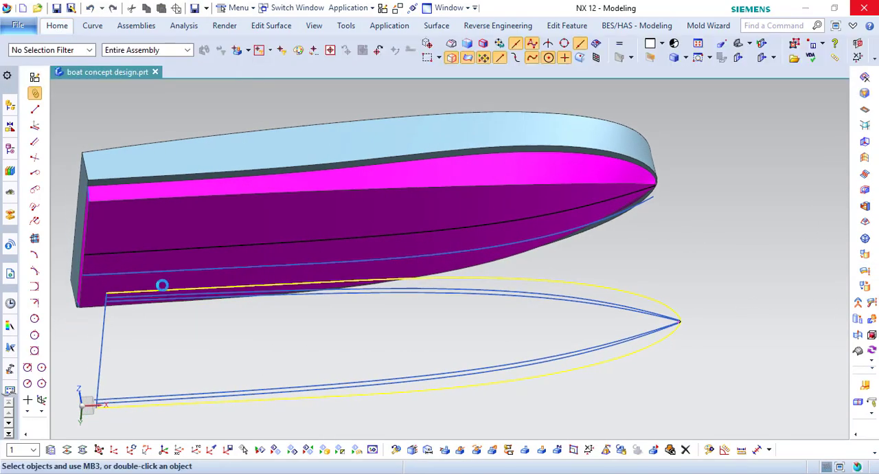
- Extrude the closed inner blue bottom outline into a tall block passing vertically through the hull
key("x")
scroll(123, 302, "up", 1)
left_click(126, 303)
middle_click_drag(277, 315, 343, 308, "shift")
left_click(170, 278)
scroll(171, 277, "up", 2)
middle_click(242, 276)
scroll(334, 277, "down", 7)
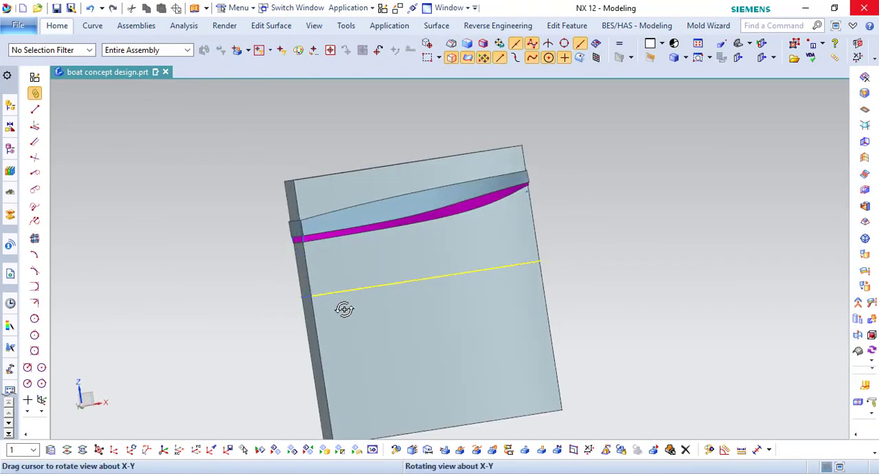
right_click(373, 316)
middle_click_drag(395, 197, 374, 195)
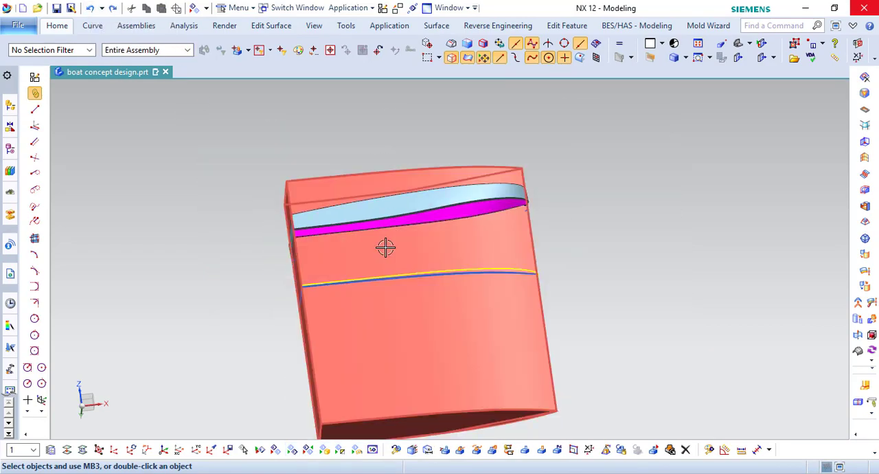
middle_click_drag(385, 246, 387, 275)
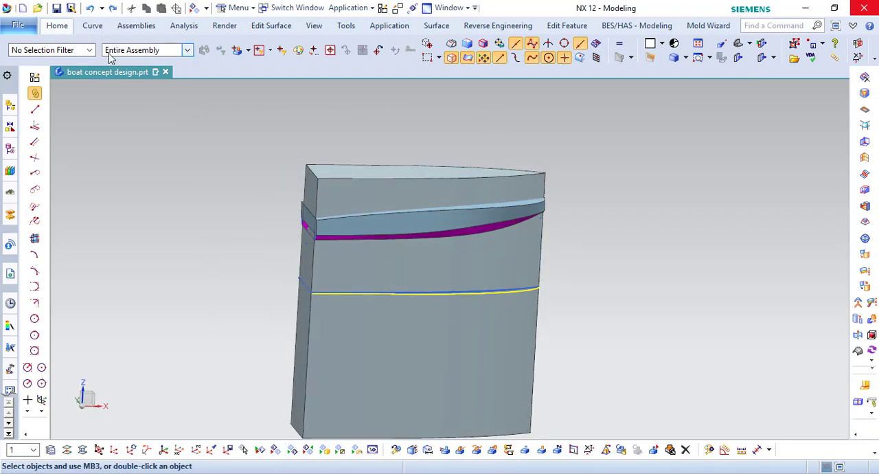
- Replace the block's top face with the magenta hull's bottom face, using a 0 mm offset
left_click(57, 26)
left_click(537, 44)
left_click(375, 172)
middle_click(375, 176)
scroll(381, 229, "up", 1)
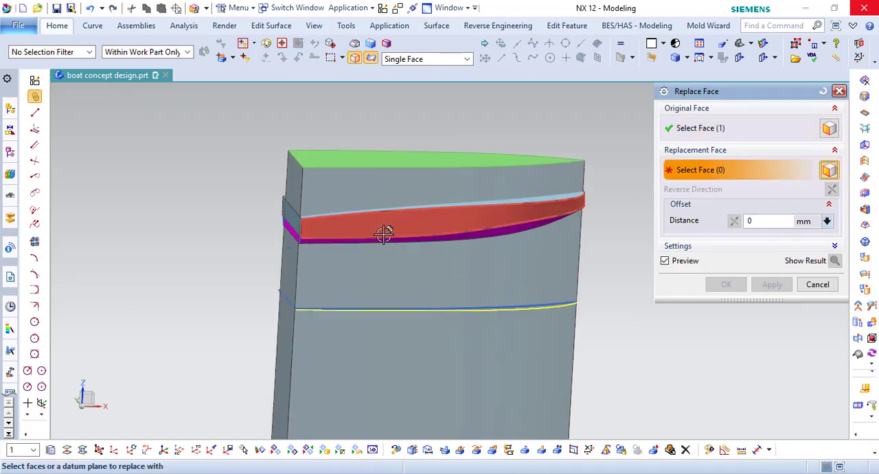
middle_click_drag(383, 234, 371, 199)
scroll(306, 257, "up", 5)
left_click(328, 200)
scroll(374, 233, "down", 5)
middle_click(378, 234)
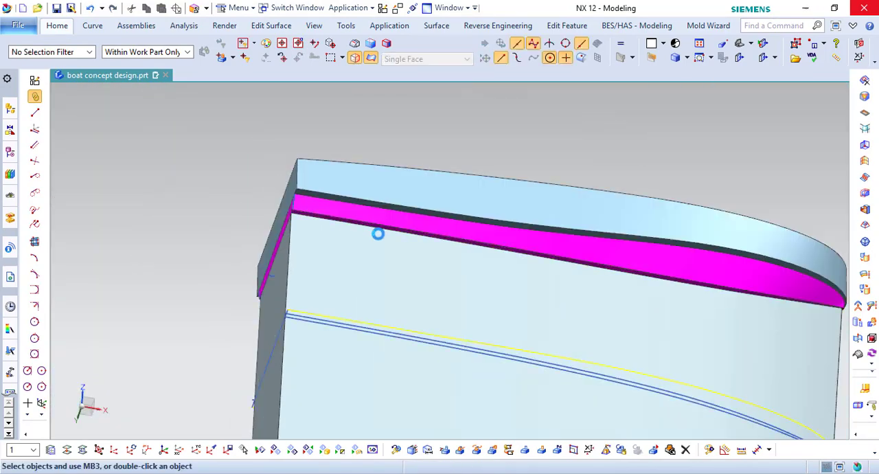
- Hide the upper hull and the magenta lower hull so that only the block remains visible
scroll(377, 234, "down", 4)
middle_click_drag(377, 234, 377, 263)
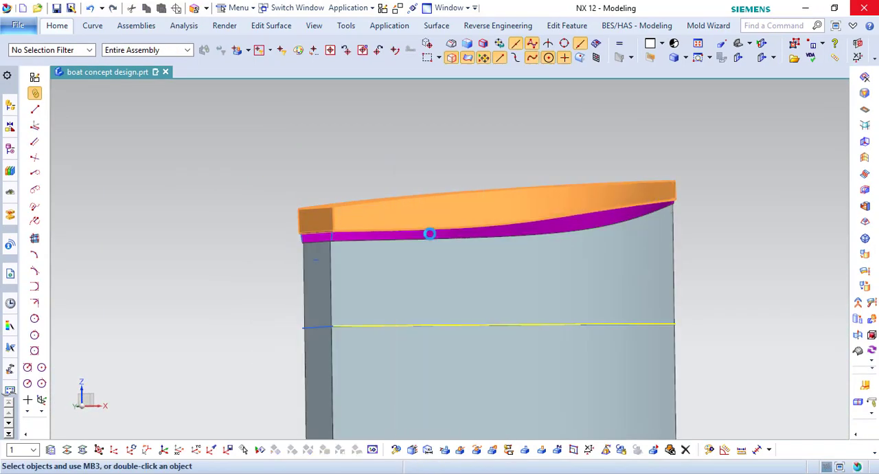
scroll(429, 234, "up", 3)
middle_click_drag(430, 233, 434, 296)
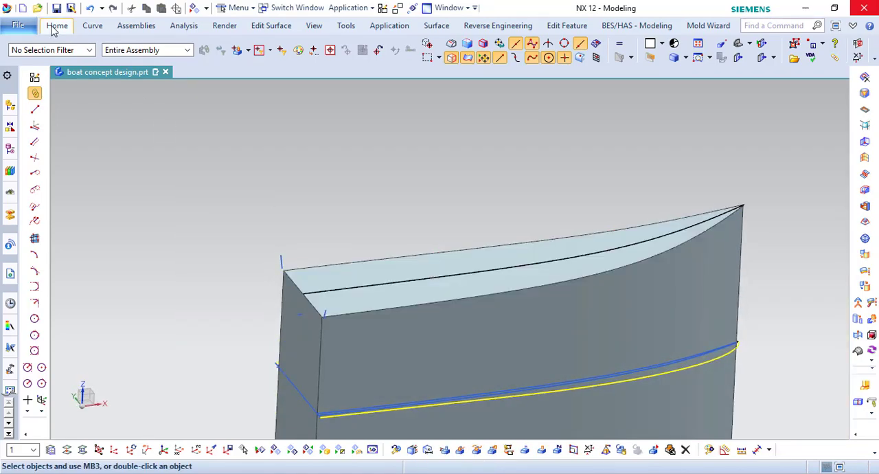
- Extract the block's top face as a non-associative single-face sheet with Hide Original enabled
left_click(54, 30)
left_click(399, 64)
left_click(511, 102)
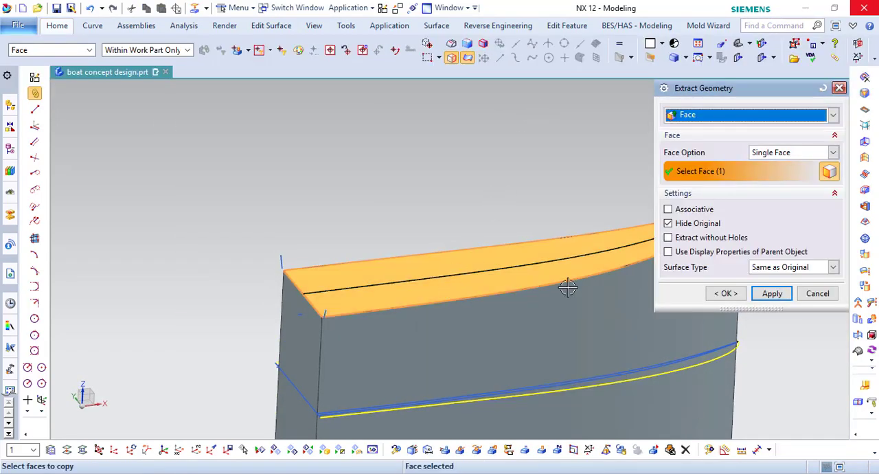
middle_click(567, 287)
- Change the extracted sheet's display colour to olive
left_click(483, 261)
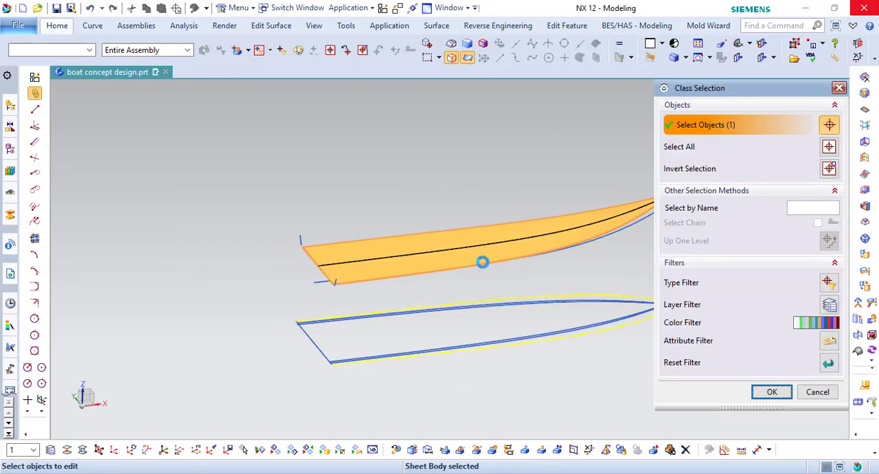
middle_click(483, 261)
left_click(810, 161)
left_click(723, 123)
middle_click(715, 134)
middle_click(715, 134)
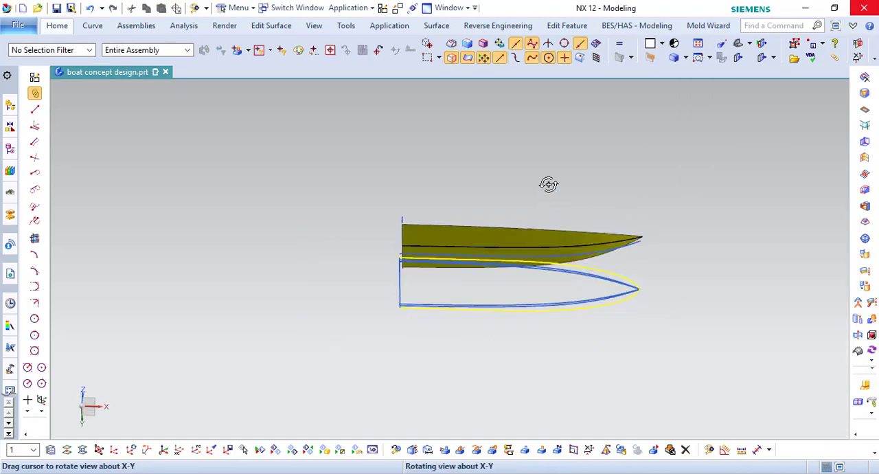
- Show the light-blue upper hull and the magenta lower hull together with the olive sheet
middle_click_drag(548, 184, 550, 192)
key("F8")
scroll(630, 252, "up", 10)
scroll(619, 245, "down", 8)
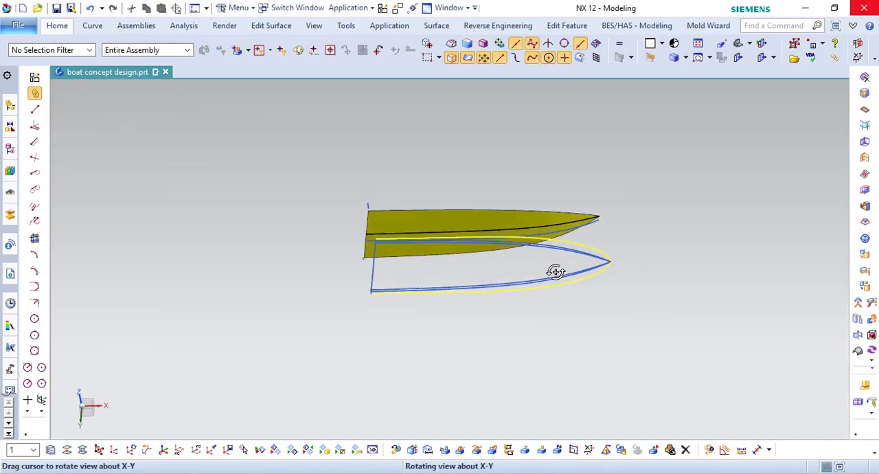
key("ctrl+shift+k")
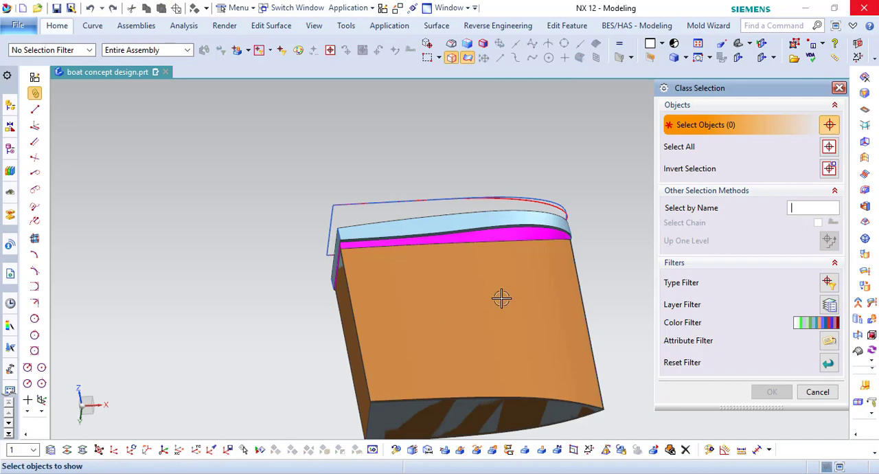
scroll(484, 224, "up", 4)
middle_click(501, 260)
scroll(469, 146, "down", 4)
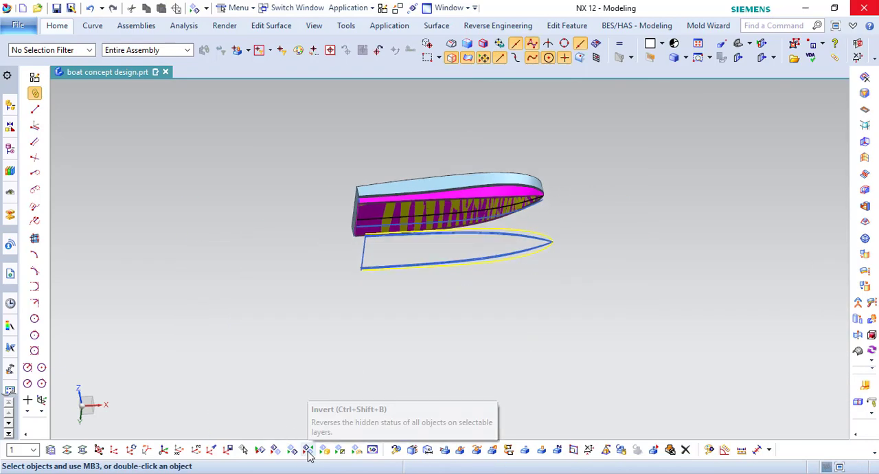
- Switch the display to the hidden objects and move the orange block body to layer 100
left_click(307, 451)
left_click(67, 450)
left_click(487, 265)
middle_click(487, 265)
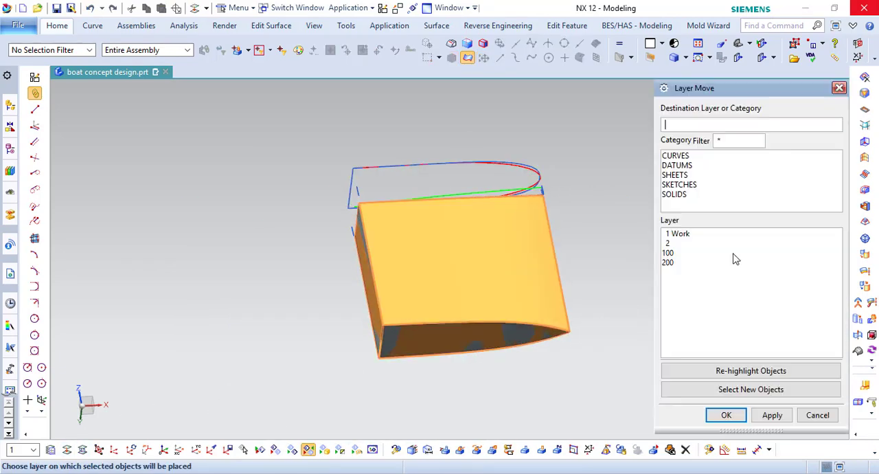
double_click(669, 252)
- Move the remaining coincident block body to layer 100 and switch the display back to the hull
left_click(71, 451)
left_click(505, 280)
middle_click(505, 280)
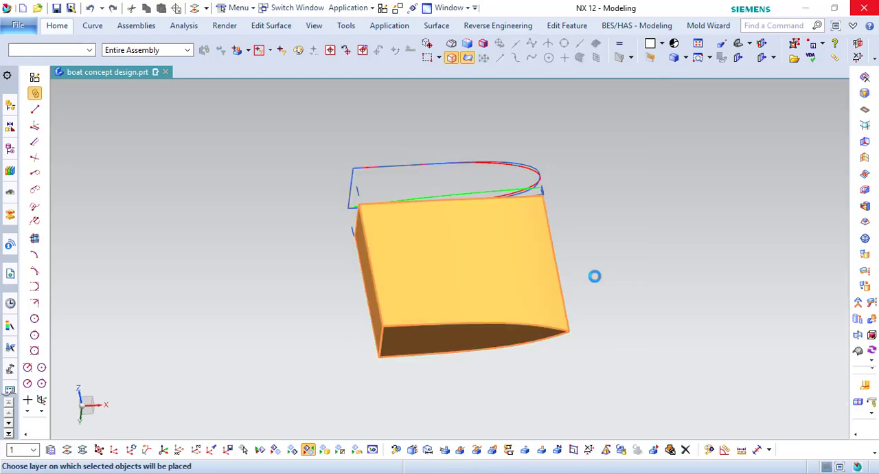
double_click(673, 253)
scroll(519, 247, "up", 1)
left_click(308, 450)
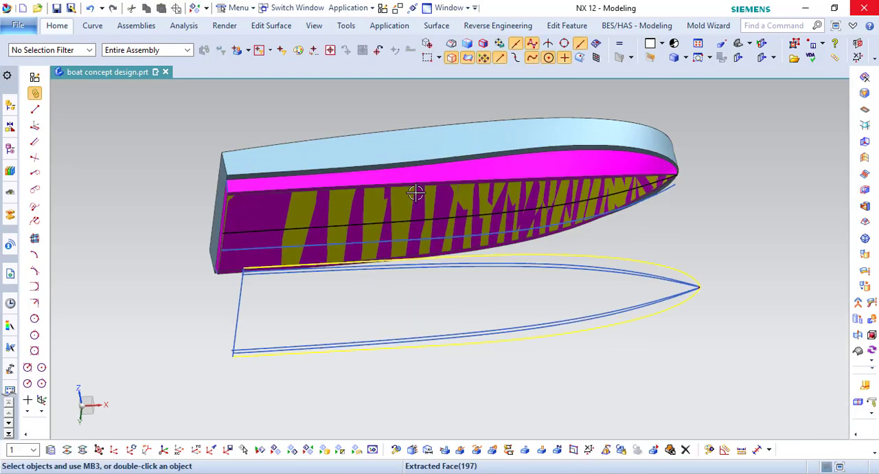
- Copy the blue centre spline beneath the hull sideways in the positive YC direction, making one non-associative copy
mouse_move(476, 308)
middle_mouse_down()
mouse_move(447, 177)
mouse_move(445, 199)
middle_mouse_up()
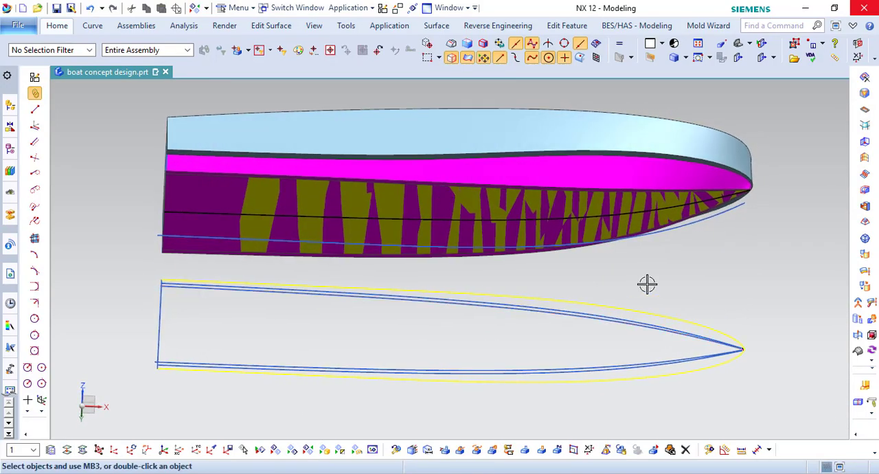
middle_click_drag(643, 292, 554, 270)
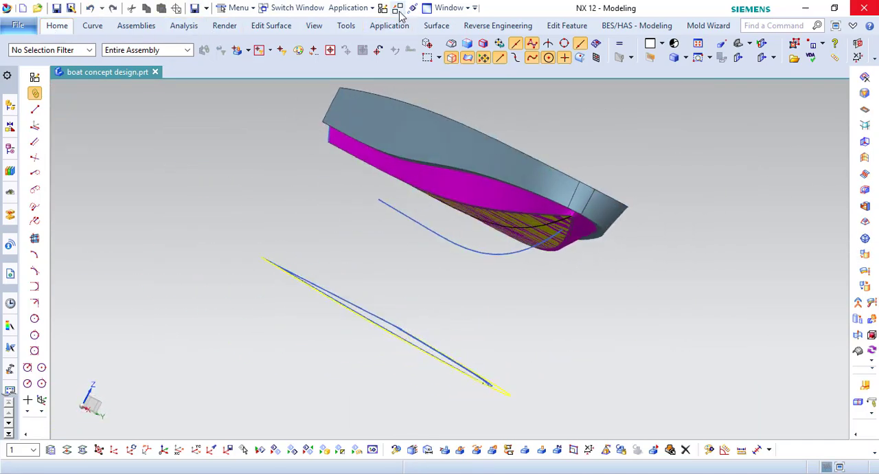
left_click(398, 8)
scroll(577, 238, "up", 3)
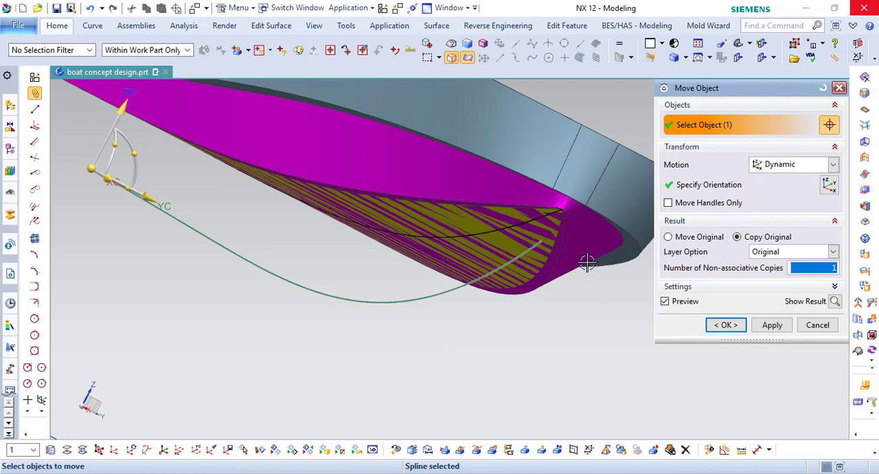
scroll(327, 261, "down", 4)
middle_click_drag(328, 262, 350, 258)
key("F8")
scroll(276, 193, "up", 4)
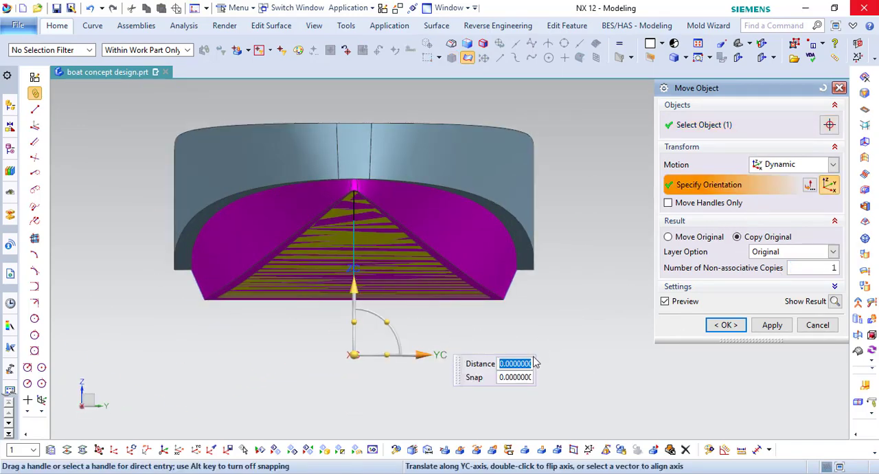
left_click(718, 330)
scroll(323, 360, "up", 2)
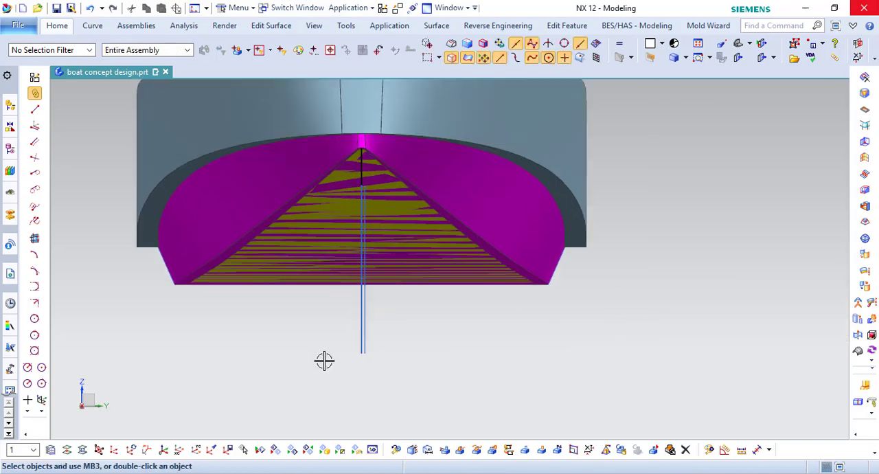
- Copy the original centre spline to its opposite side along YC, making one non-associative copy
left_click(398, 9)
left_click(371, 319)
scroll(416, 317, "down", 3)
scroll(425, 307, "down", 2)
mouse_move(425, 307)
middle_mouse_down()
mouse_move(477, 247)
mouse_move(429, 298)
middle_mouse_up()
key("F8")
scroll(415, 315, "up", 4)
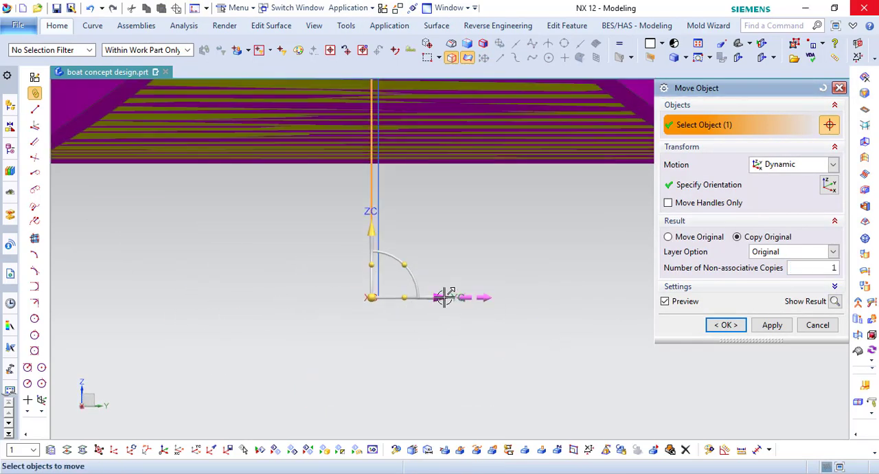
left_click(718, 330)
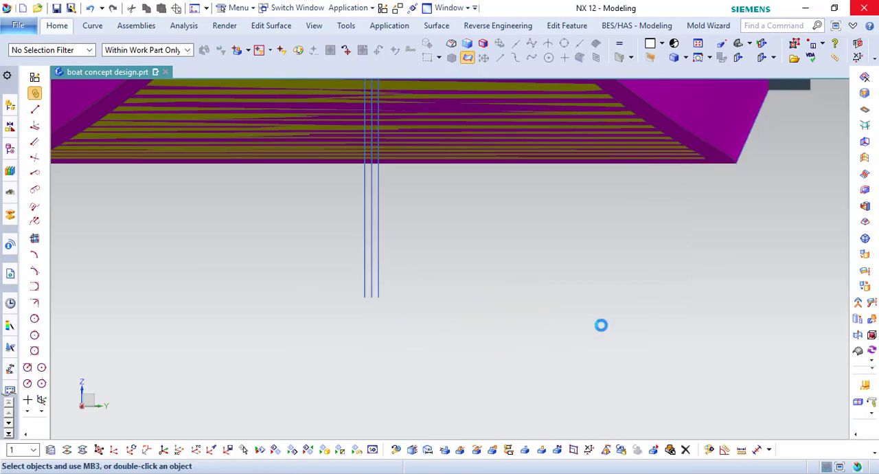
- Connect the bow ends of the two outer splines with a bridge curve
scroll(452, 280, "down", 5)
middle_click_drag(432, 265, 495, 232)
scroll(549, 181, "up", 4)
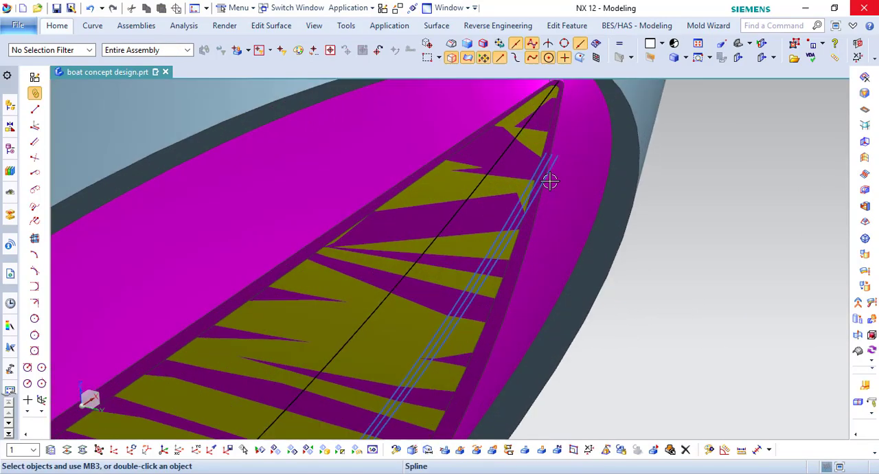
middle_click_drag(550, 180, 506, 125)
scroll(478, 222, "up", 4)
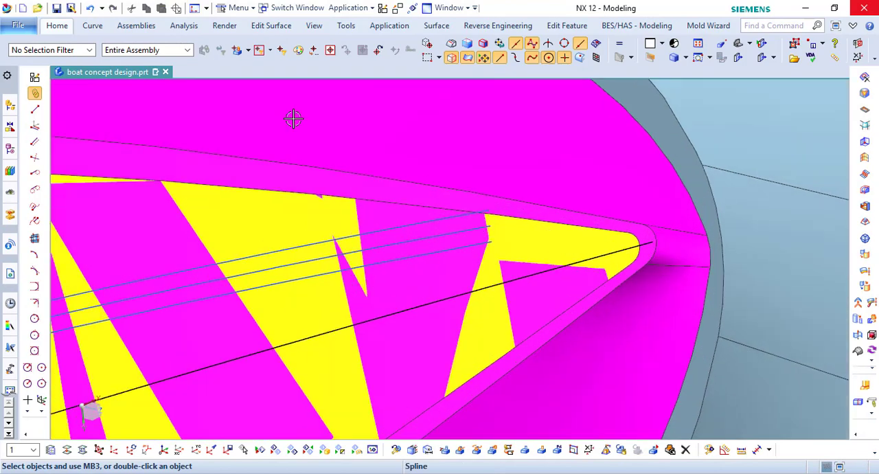
left_click(92, 27)
left_click(435, 55)
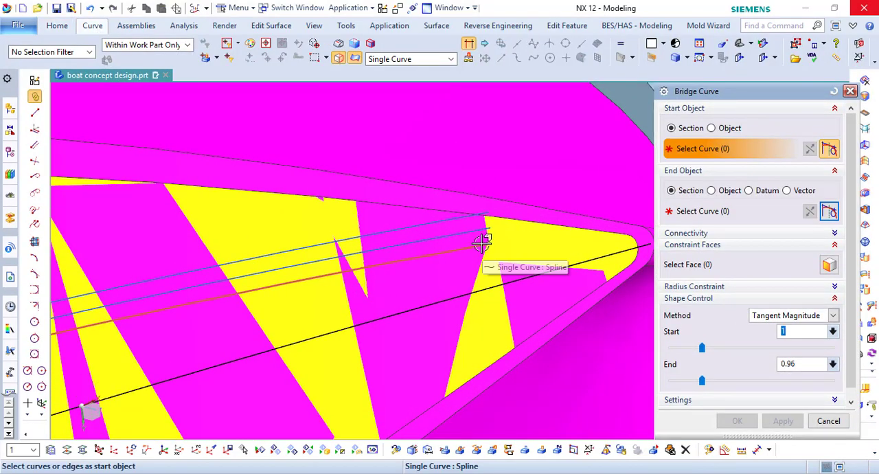
scroll(534, 249, "down", 5)
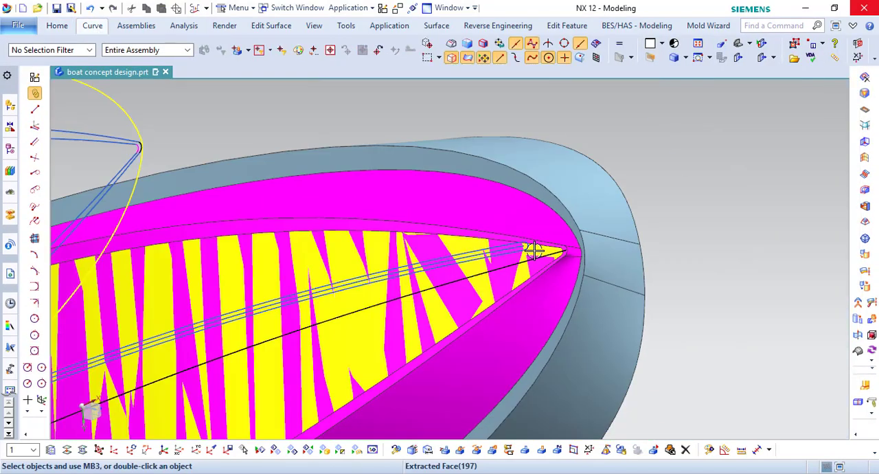
- Inspect the bridged splines from below at the bow and at their ends past the stern
middle_click_drag(543, 253, 663, 311)
key("F8")
scroll(417, 227, "up", 3)
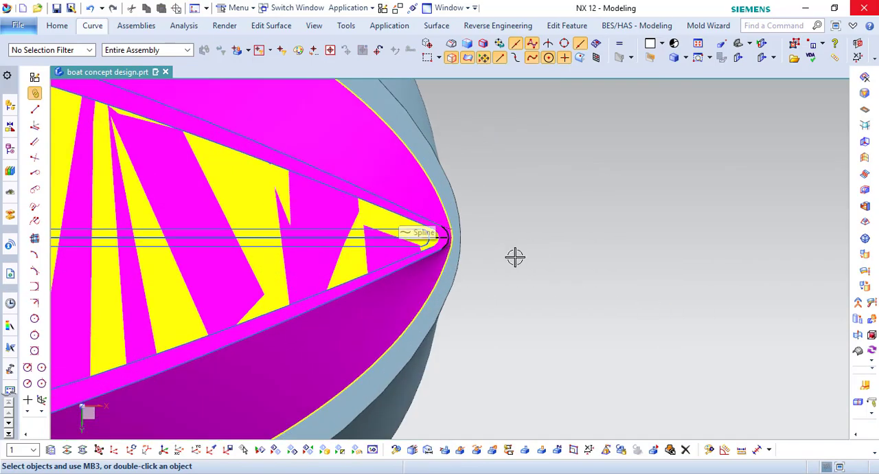
scroll(446, 237, "up", 4)
scroll(481, 232, "down", 4)
scroll(583, 251, "down", 5)
scroll(589, 253, "down", 2)
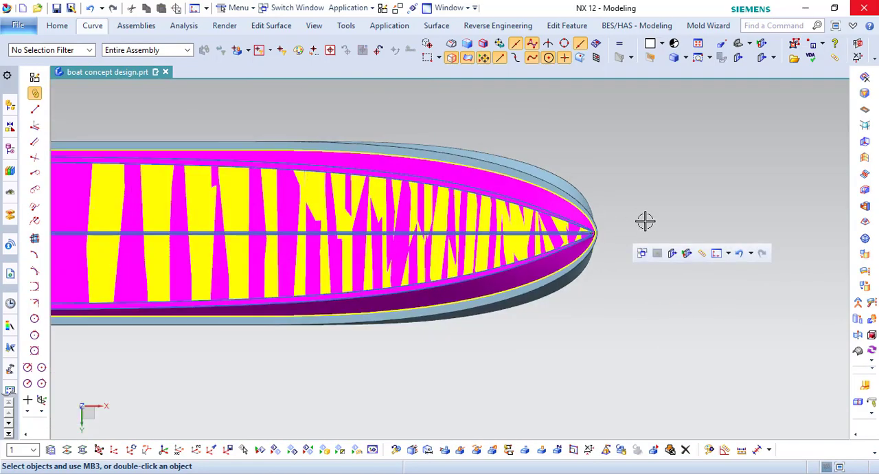
scroll(229, 224, "up", 2)
scroll(265, 222, "up", 6)
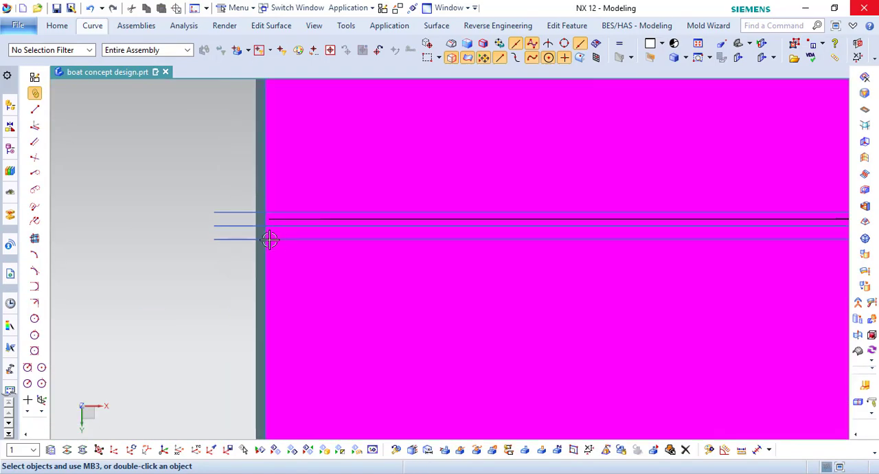
scroll(269, 239, "down", 2)
- Replace the magenta lower hull's stern face with the upper hull's transom face at 0 mm offset
middle_click_drag(291, 228, 348, 250)
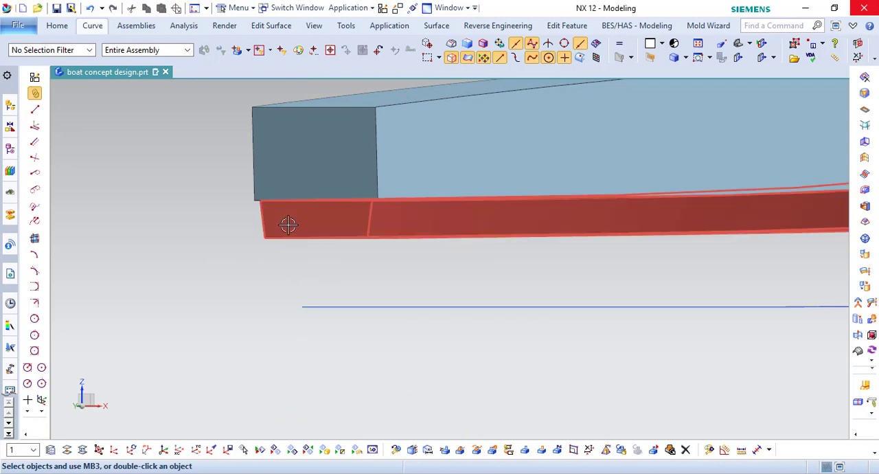
left_click(57, 26)
left_click(515, 44)
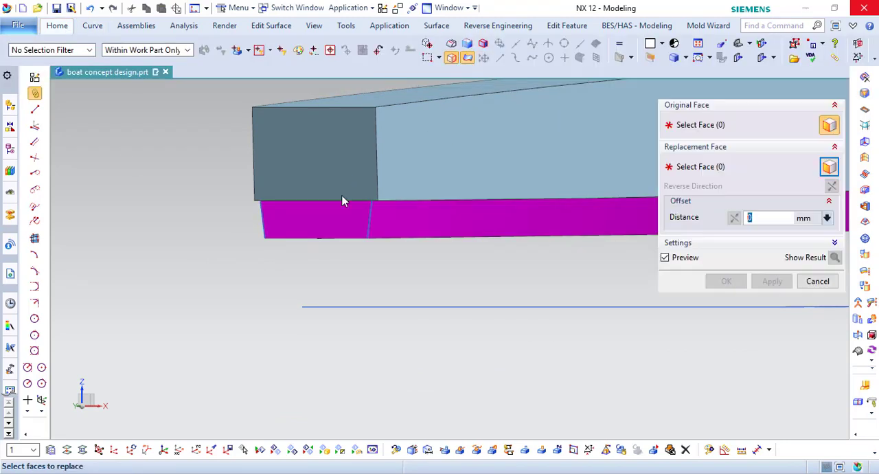
left_click(346, 232)
left_click(350, 173)
left_click(726, 284)
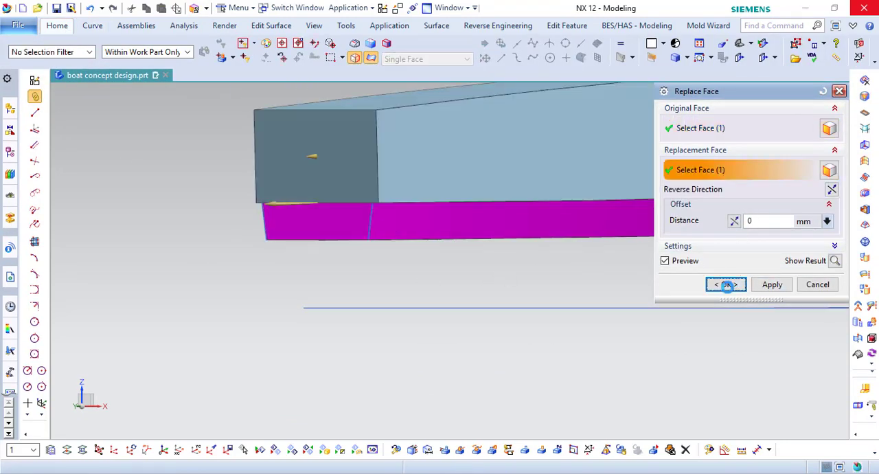
- Create an enlarged surface from the upper hull's transom face, extending all sides by 150%
left_click(271, 25)
left_click(52, 56)
left_click(303, 169)
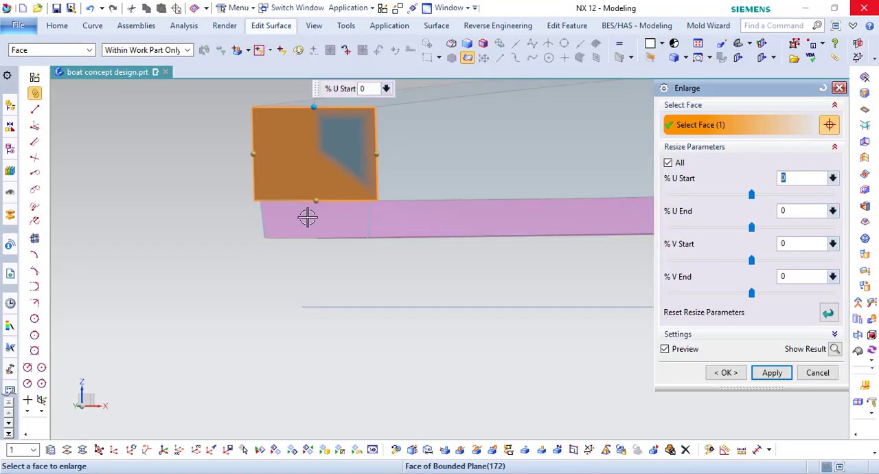
left_click_drag(321, 201, 357, 344)
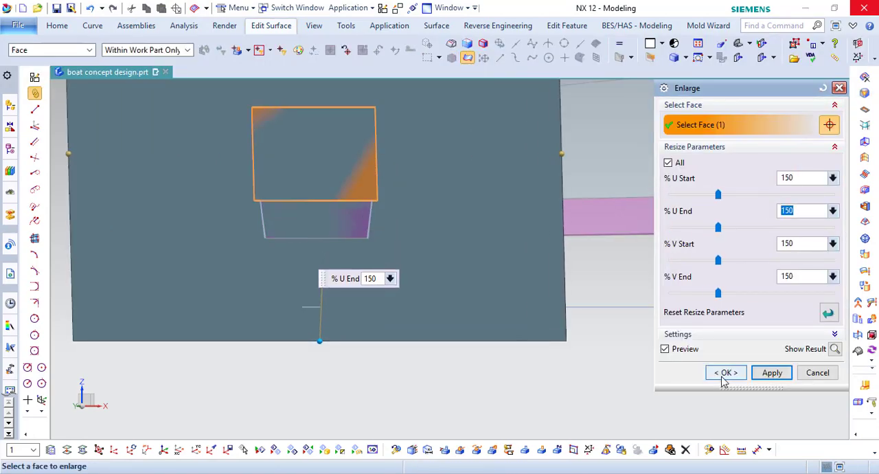
left_click(726, 372)
- Remove the middle spline from between the two outer copies
middle_click_drag(373, 261, 408, 332)
scroll(408, 307, "up", 11)
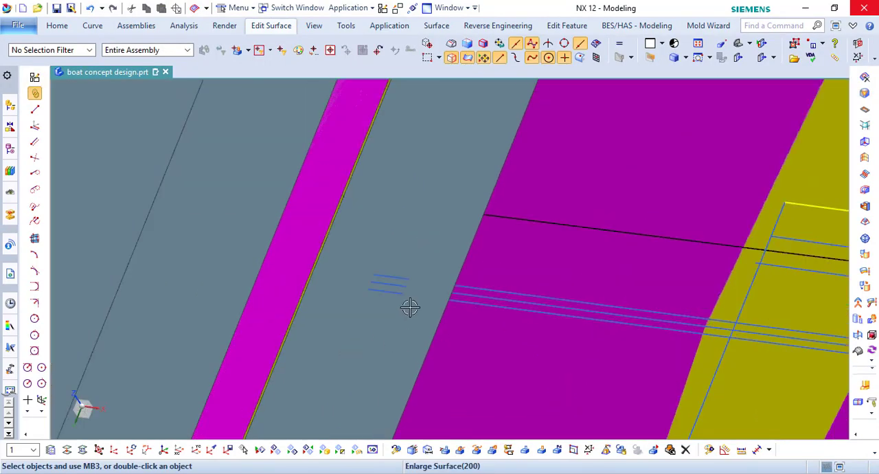
right_click(373, 265)
key("Escape")
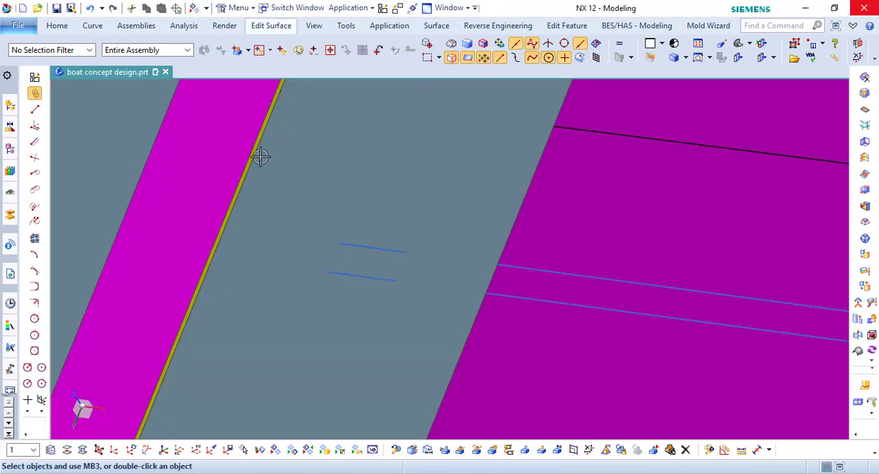
- Try to trim the first outer spline's stern overhang at the enlarged transom surface, discarding the excess
left_click(92, 25)
left_click(416, 53)
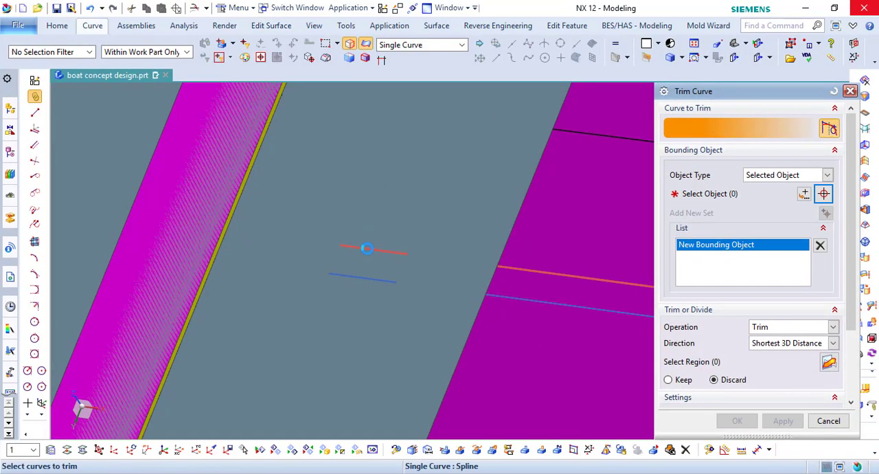
left_click(362, 246)
left_click(574, 251)
left_click(737, 420)
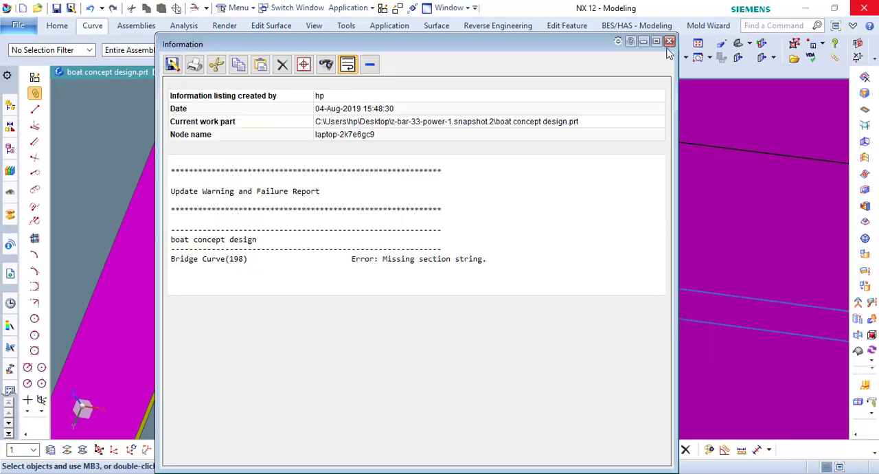
left_click(668, 45)
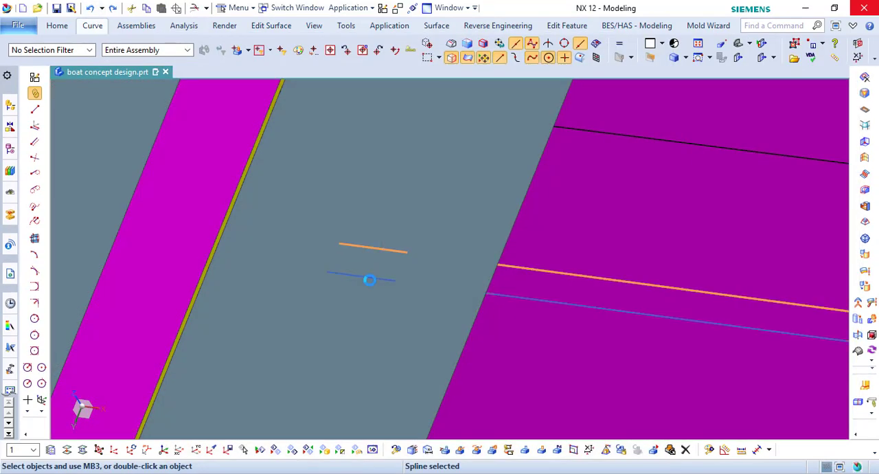
- Remove the parameters from the two outer splines
left_click(369, 278)
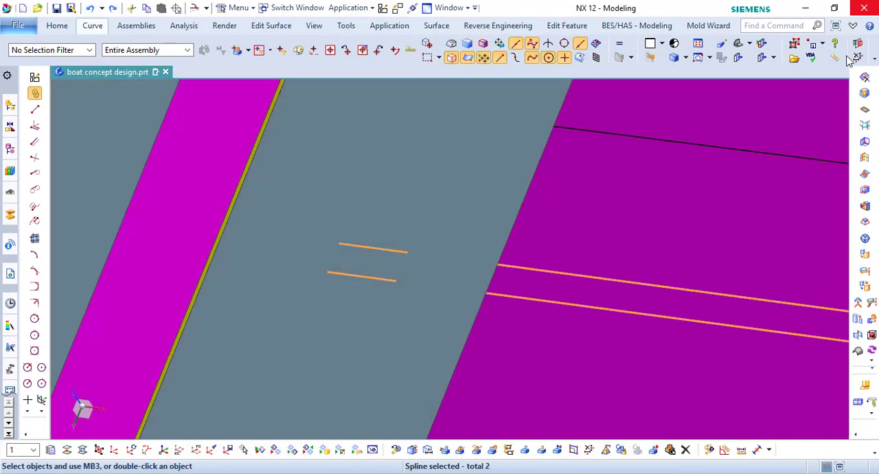
left_click(856, 58)
left_click(726, 154)
left_click(341, 258)
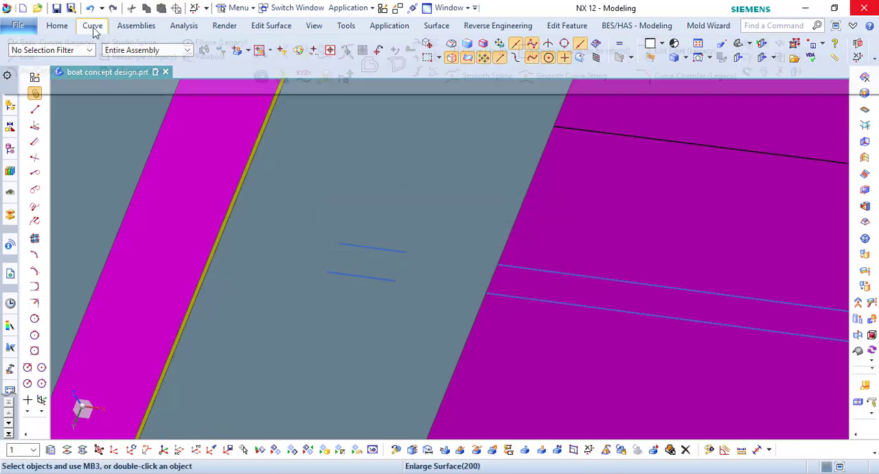
- Retry trimming the now unparameterized first spline against the enlarged transom surface, then undo the trim
left_click(92, 25)
left_click(419, 48)
left_click(357, 248)
middle_click(380, 202)
left_click(381, 202)
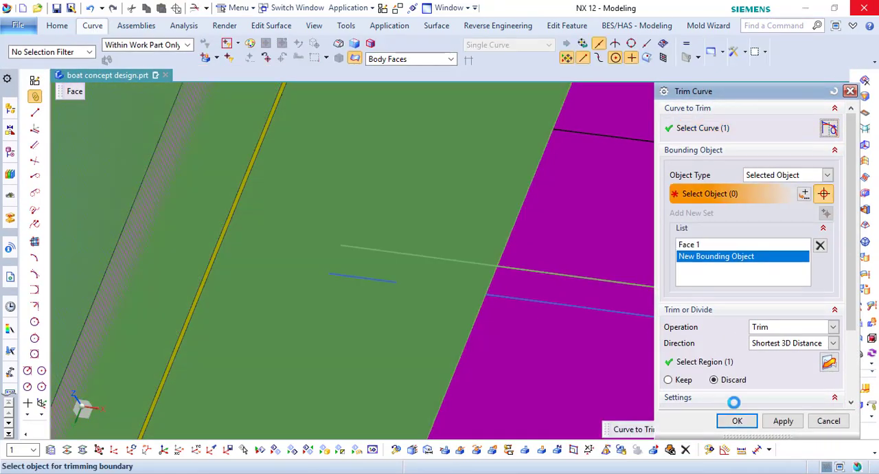
left_click(736, 419)
left_click(669, 42)
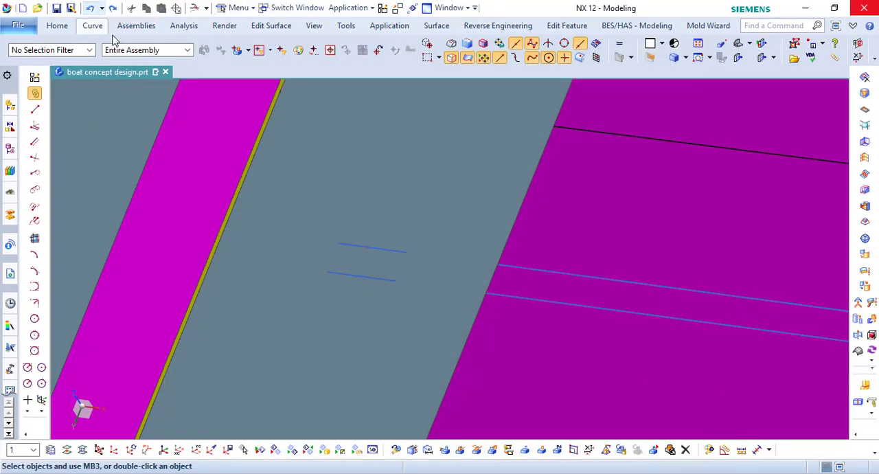
- Remove the parameters from the bridge curve and the splines joined to it at the bow
scroll(263, 178, "down", 10)
scroll(761, 210, "up", 9)
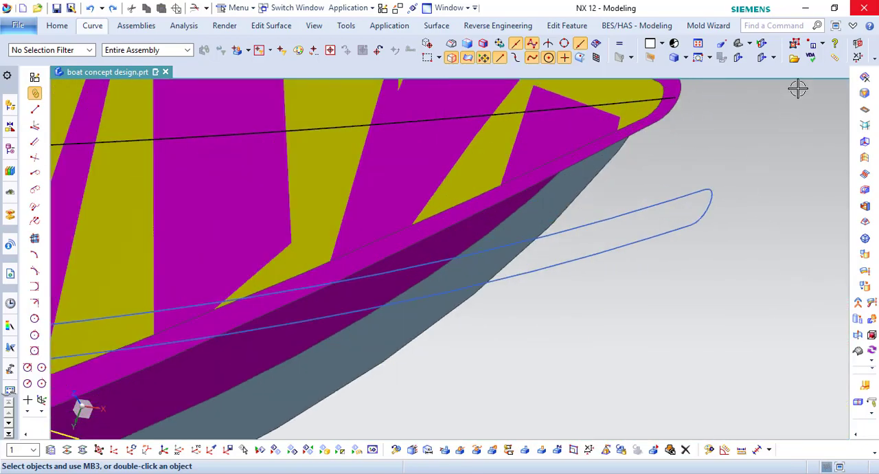
left_click_drag(742, 186, 688, 254)
left_click(727, 154)
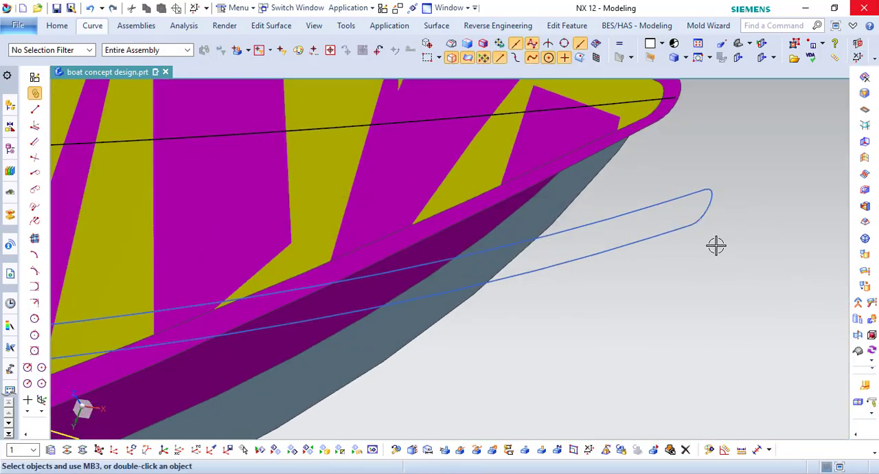
- Trim the first outer spline at the enlarged transom surface, discarding its overhang past the stern
scroll(691, 278, "down", 6)
scroll(352, 281, "up", 10)
left_click(92, 26)
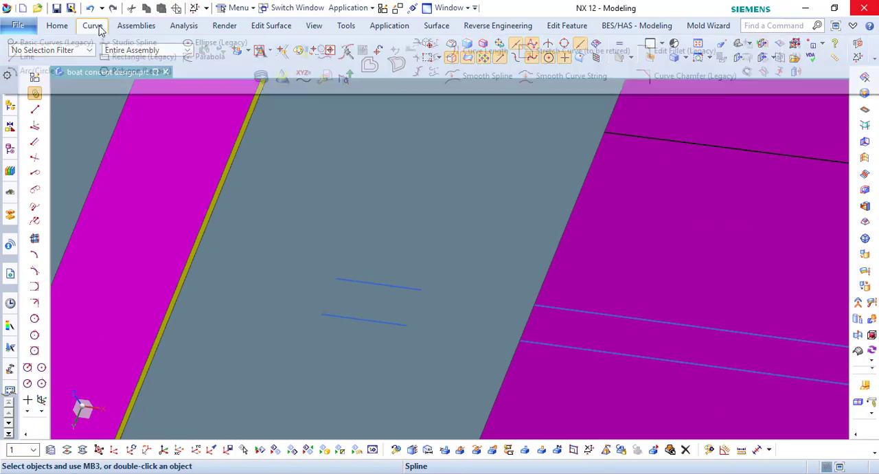
left_click(369, 63)
left_click(357, 280)
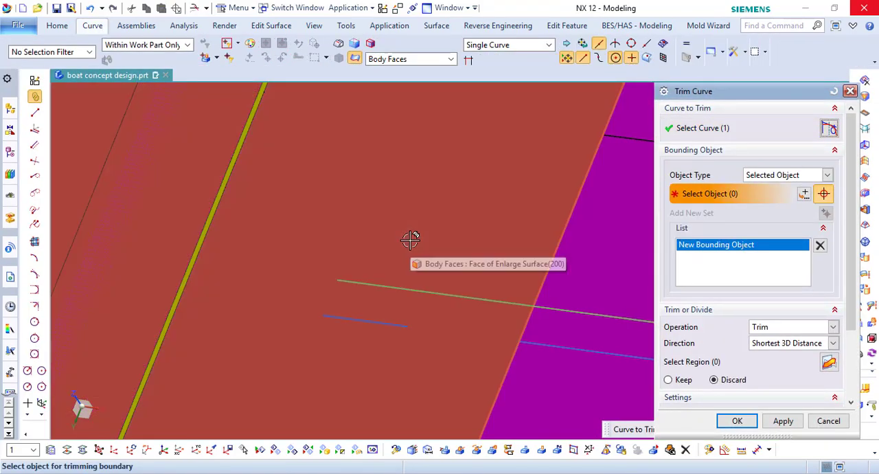
left_click(412, 235)
left_click(731, 419)
- Trim the second outer spline's stern overhang at the enlarged transom surface
scroll(400, 222, "down", 3)
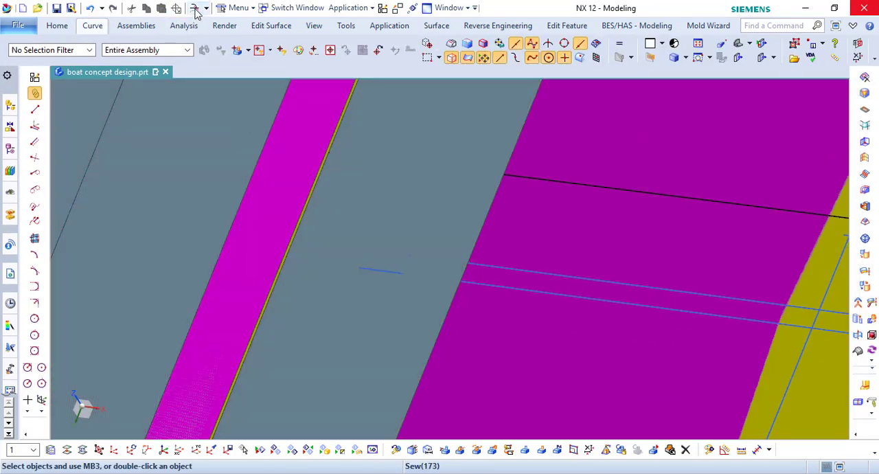
left_click(195, 8)
left_click(371, 269)
left_click(396, 220)
left_click(735, 422)
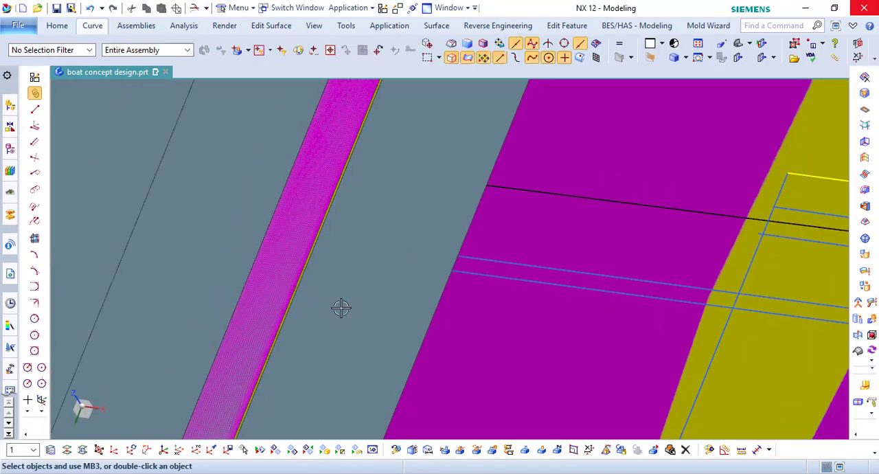
- Move the enlarged transom surface to another layer
left_click(67, 450)
left_click(451, 190)
left_click(771, 391)
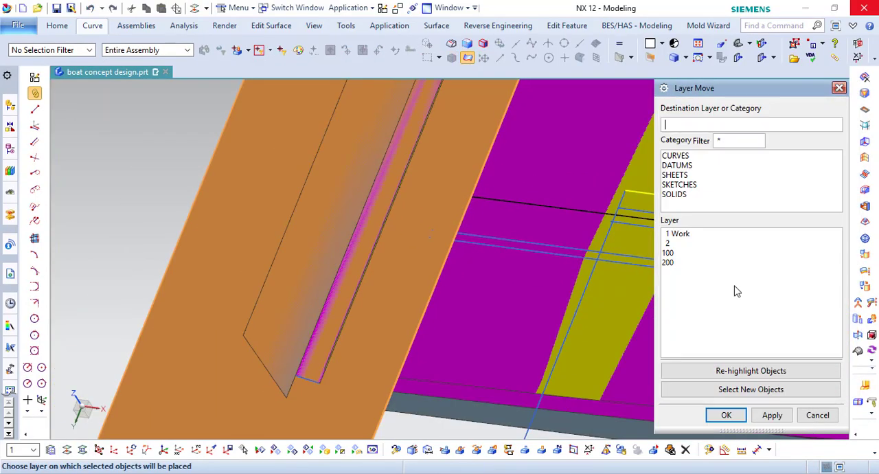
left_click(726, 415)
- Draw a line joining the stern endpoints of the two trimmed keel splines
scroll(463, 235, "up", 1)
left_click(93, 26)
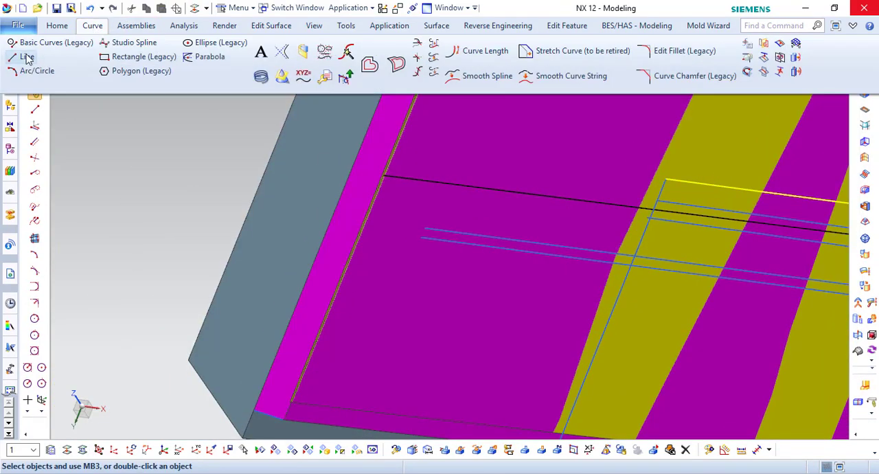
left_click(15, 48)
left_click(423, 237)
scroll(423, 237, "up", 8)
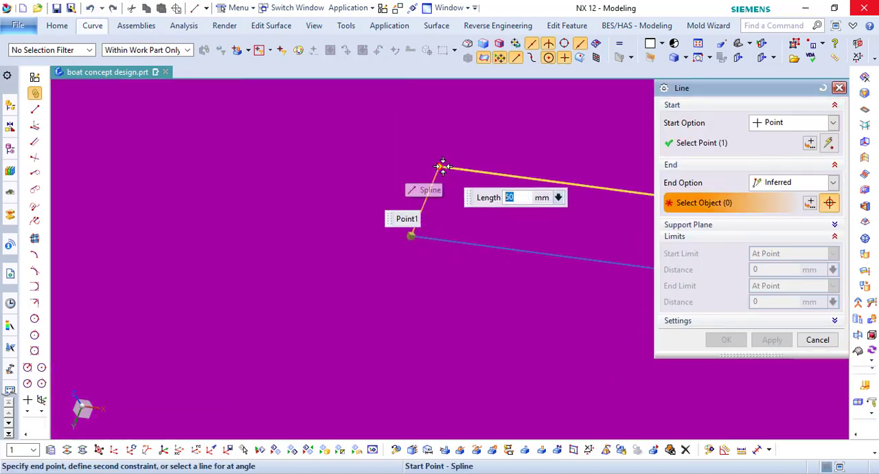
left_click(443, 166)
left_click(730, 340)
scroll(270, 230, "down", 7)
- Begin a Through Curve Mesh surface with the two long keel splines as primary curves
left_click(435, 26)
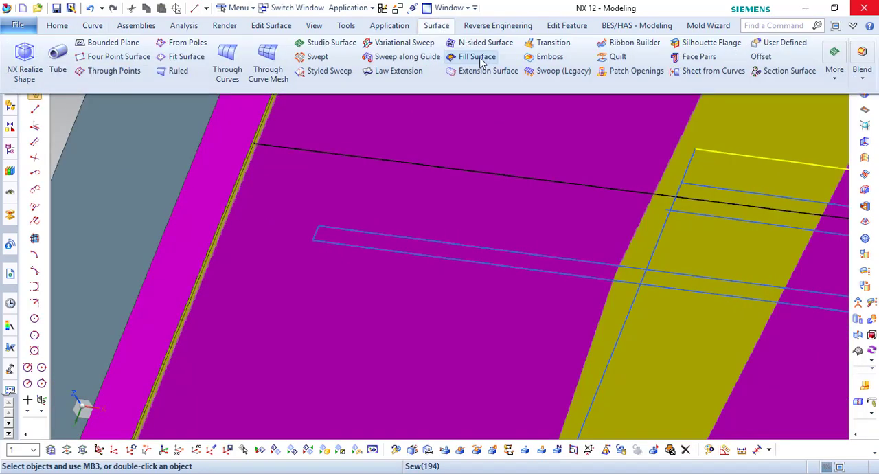
left_click(267, 59)
left_click(369, 232)
scroll(279, 226, "down", 5)
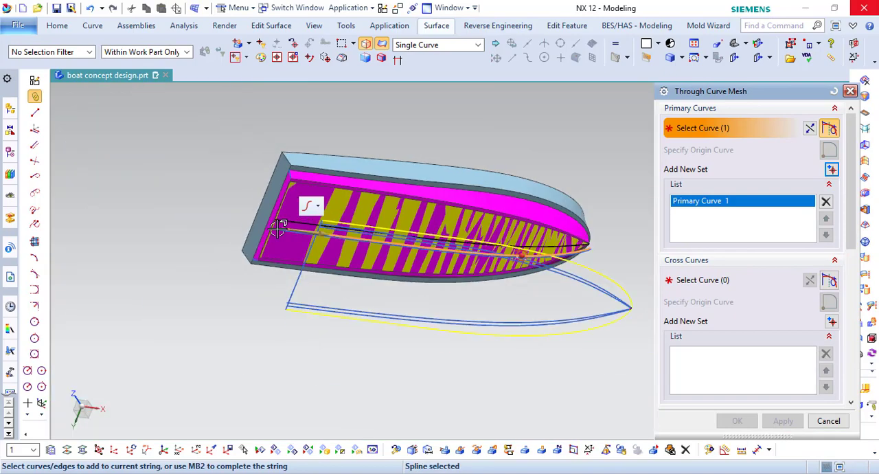
scroll(278, 228, "up", 5)
scroll(278, 228, "up", 3)
middle_click(378, 252)
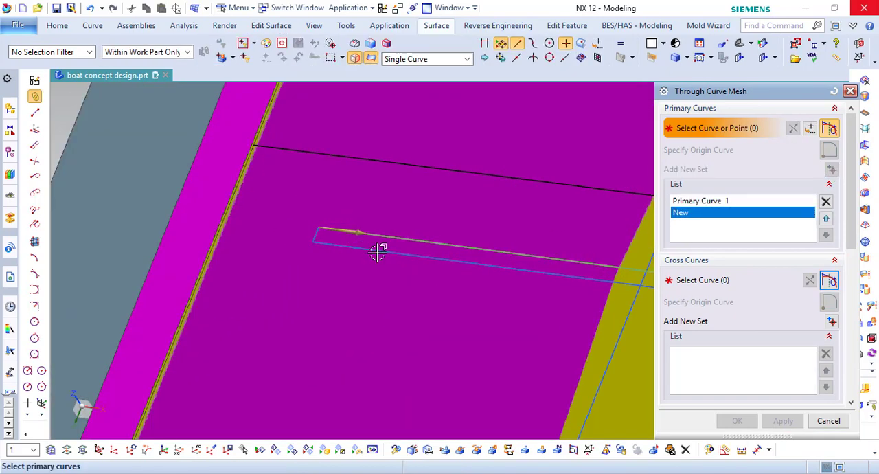
- Add the stern line and bow bridge curve as cross curves and create the keel strip with G0 (Position) continuity on both primaries
left_click(702, 280)
scroll(329, 238, "up", 4)
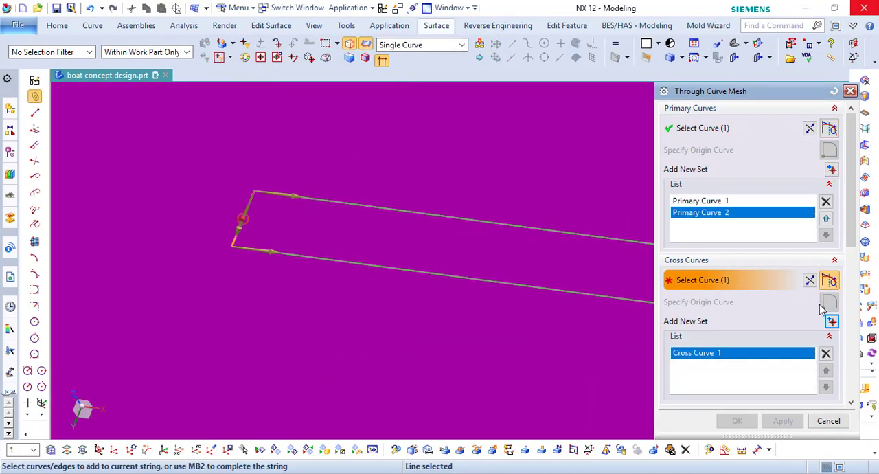
scroll(248, 252, "down", 5)
scroll(514, 217, "up", 6)
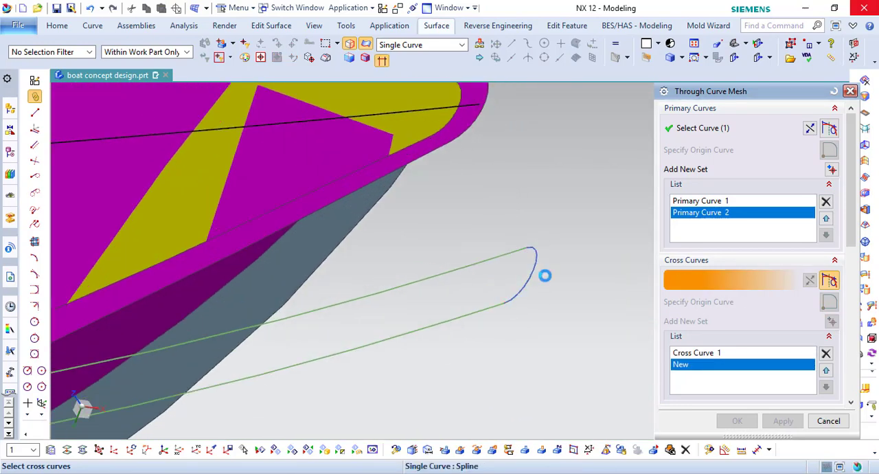
scroll(689, 356, "down", 3)
left_click(781, 253)
left_click(776, 264)
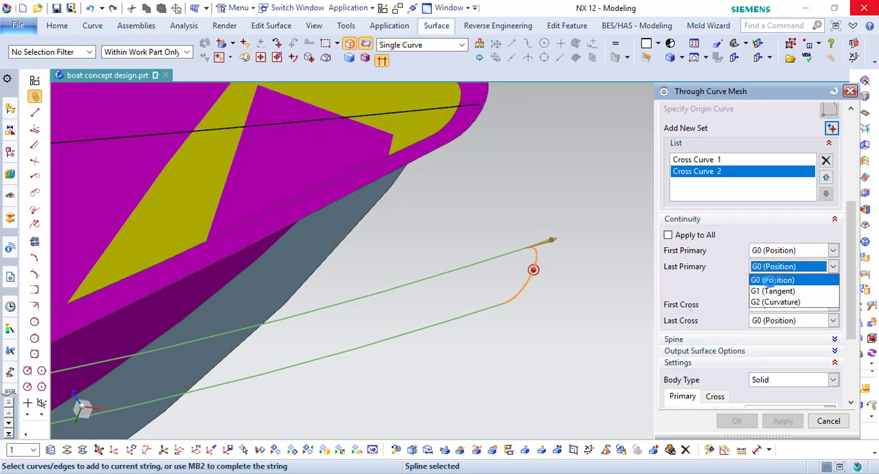
left_click(770, 280)
left_click(736, 420)
- Hide the upper hull body and the sewn lower hull section around the bottom sheet
middle_click_drag(585, 277, 619, 328)
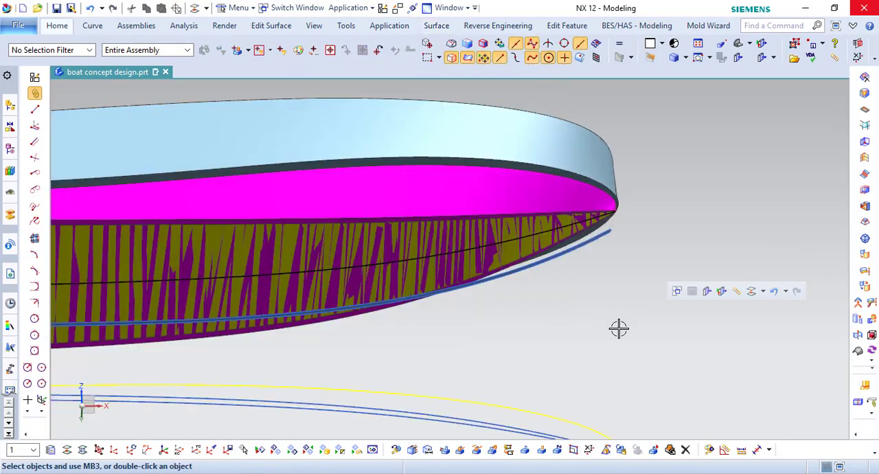
scroll(622, 264, "down", 4)
right_click(569, 204)
left_click(596, 236)
scroll(297, 237, "up", 3)
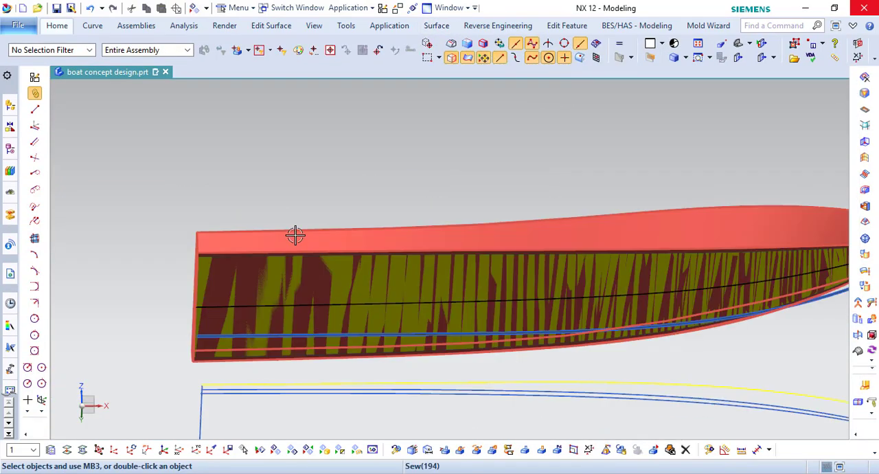
right_click(295, 236)
left_click(363, 264)
- Hide the separate outline curves beneath the hull and the short stray line at the bottom sheet's stern corner
scroll(424, 194, "down", 3)
middle_click_drag(423, 195, 428, 240)
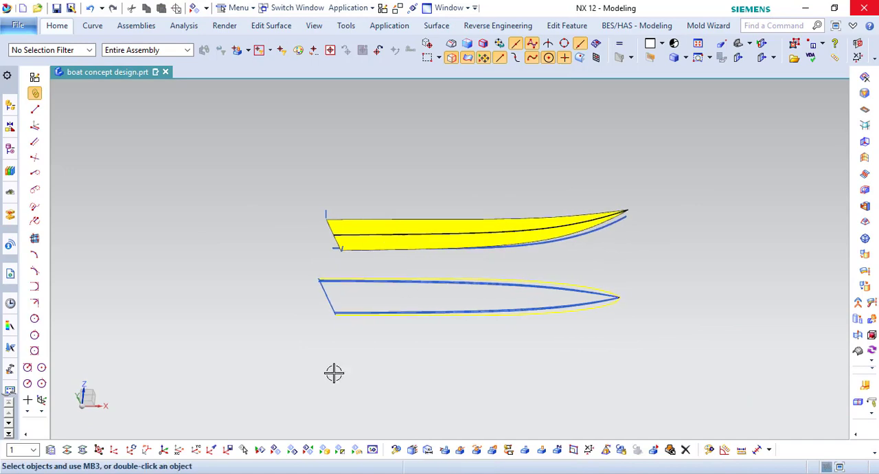
left_click(274, 449)
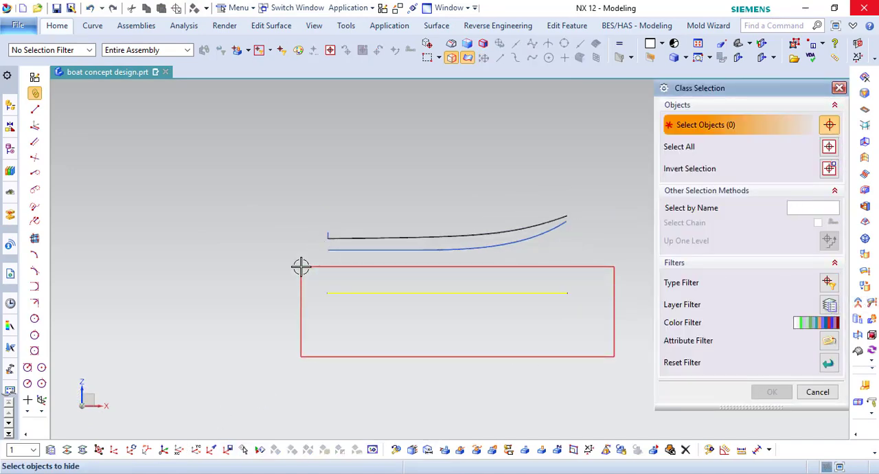
left_click(770, 393)
middle_click_drag(390, 298, 295, 190)
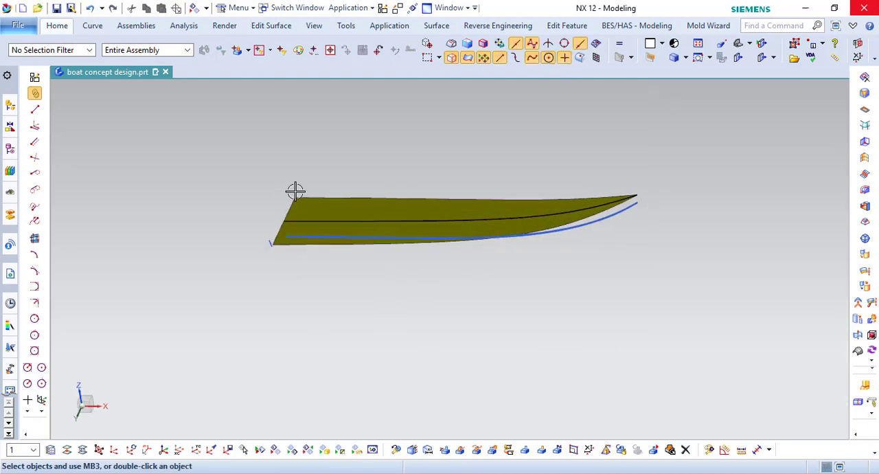
scroll(299, 194, "up", 3)
scroll(252, 296, "up", 2)
right_click(251, 300)
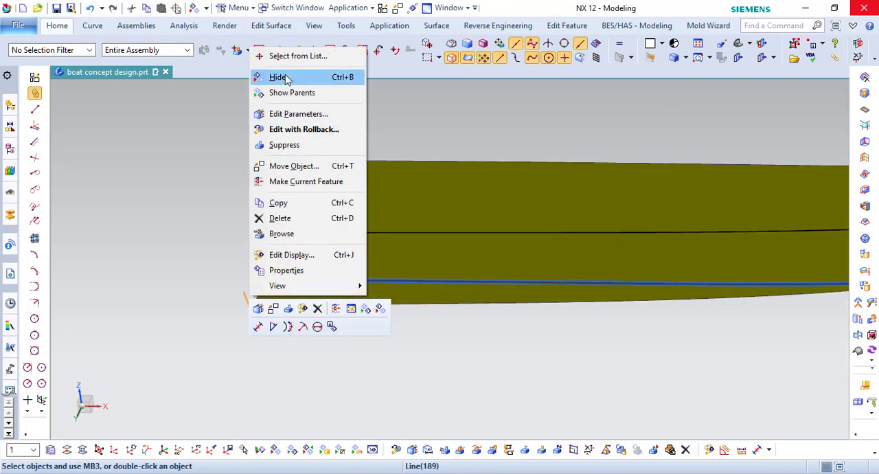
left_click(287, 78)
- Draw a line from the bottom sheet's stern corner to the nearest stern corner of the keel strip
scroll(223, 230, "down", 2)
scroll(224, 166, "up", 3)
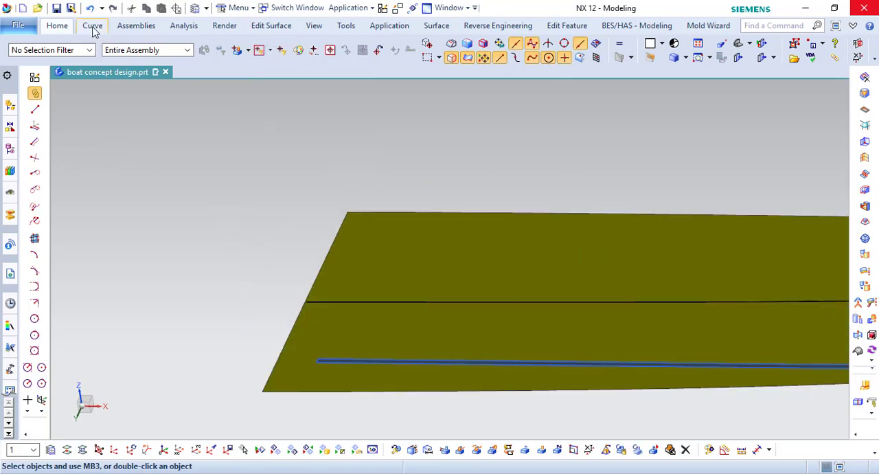
left_click(93, 25)
left_click(21, 55)
left_click(349, 212)
scroll(315, 369, "up", 3)
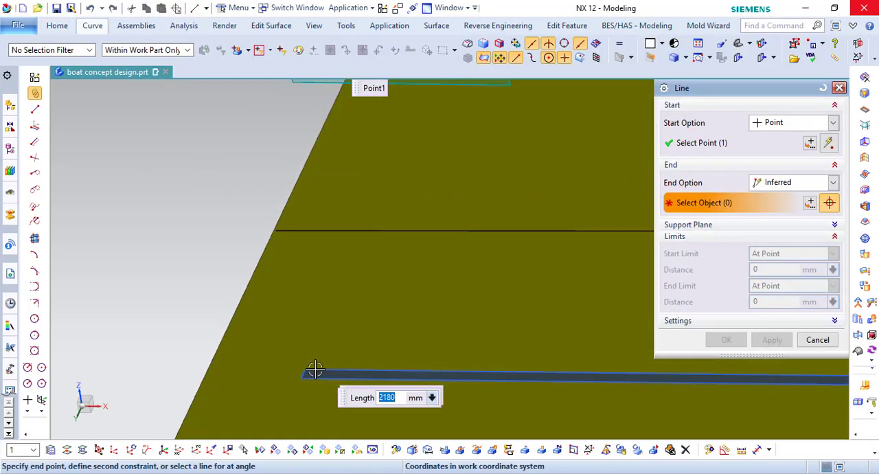
left_click(307, 371)
scroll(330, 329, "down", 2)
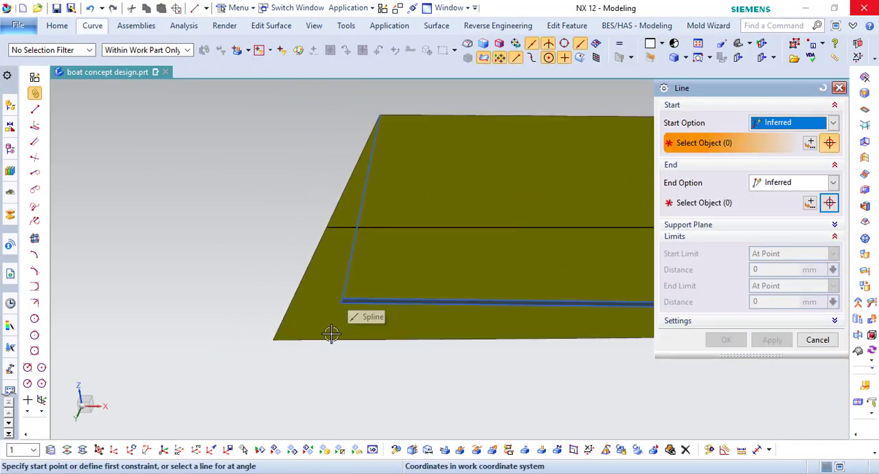
left_click(817, 339)
- Mirror the stern connecting line across a new YC plane at distance 0
left_click(89, 25)
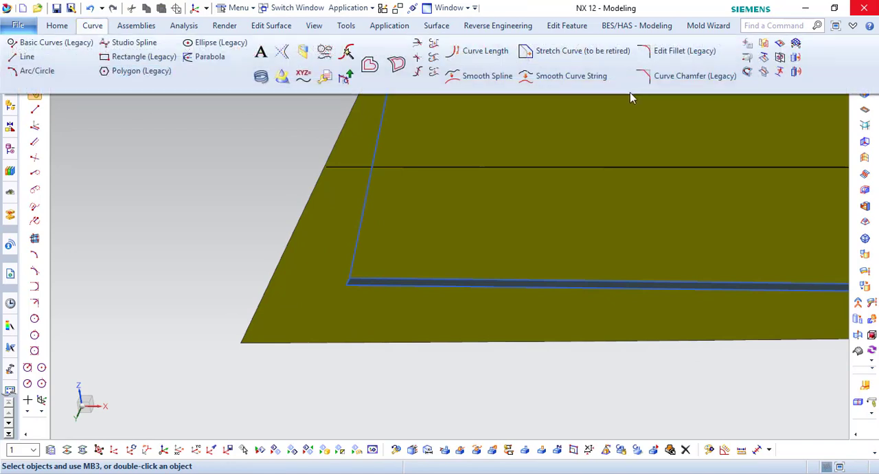
left_click(752, 60)
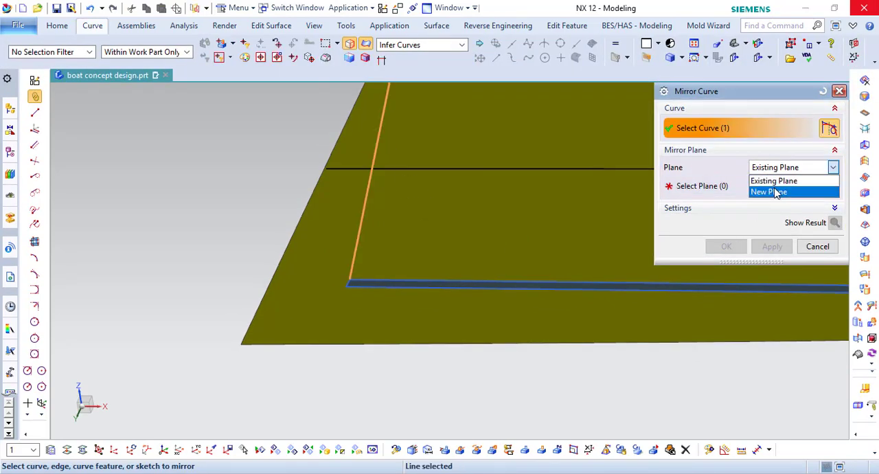
left_click(775, 192)
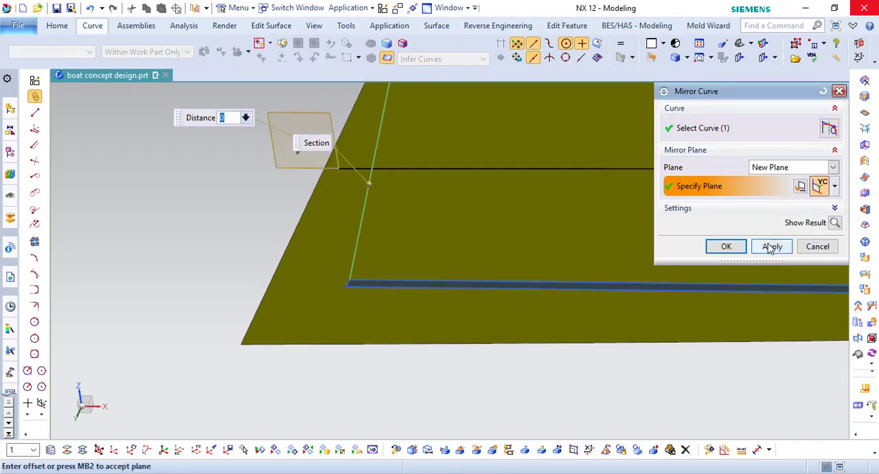
left_click(725, 245)
- Hide the centerline spline running along the bottom sheet to the bow
scroll(316, 294, "down", 8)
scroll(614, 265, "up", 1)
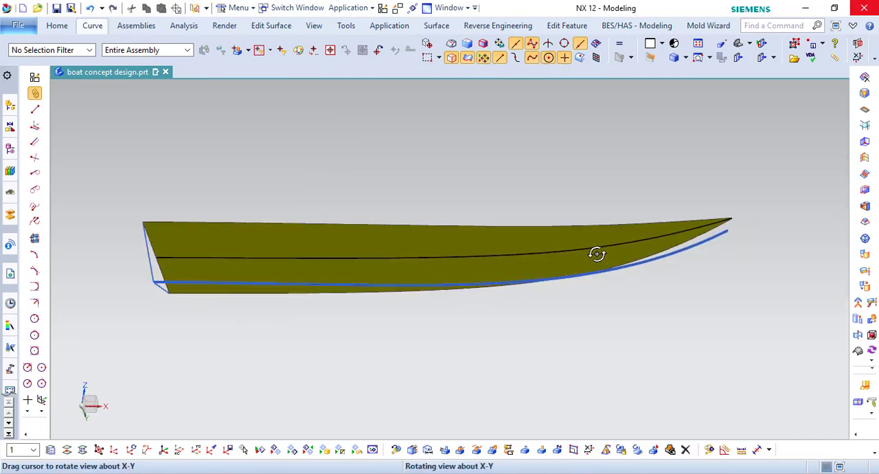
scroll(758, 223, "up", 4)
scroll(606, 201, "up", 3)
right_click(618, 200)
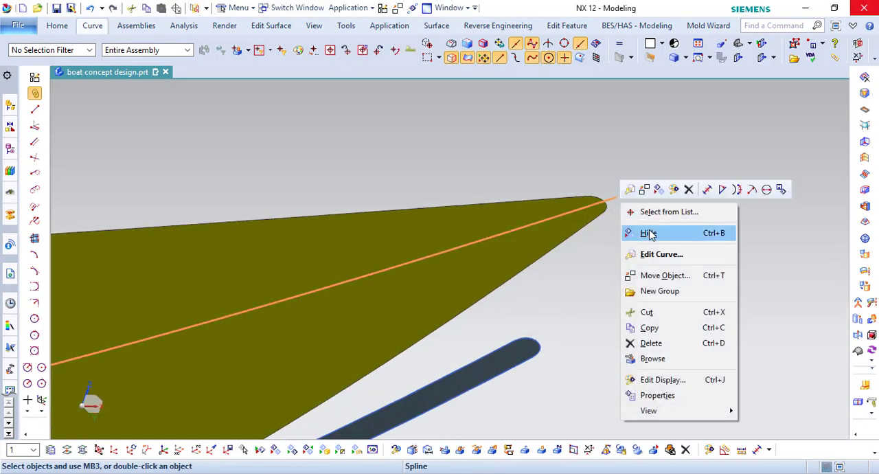
left_click(651, 234)
- Draw a line from the bottom sheet's edge endpoint at the bow to the start of the keel strip's rounded tip
left_click(98, 31)
left_click(123, 55)
scroll(602, 199, "up", 1)
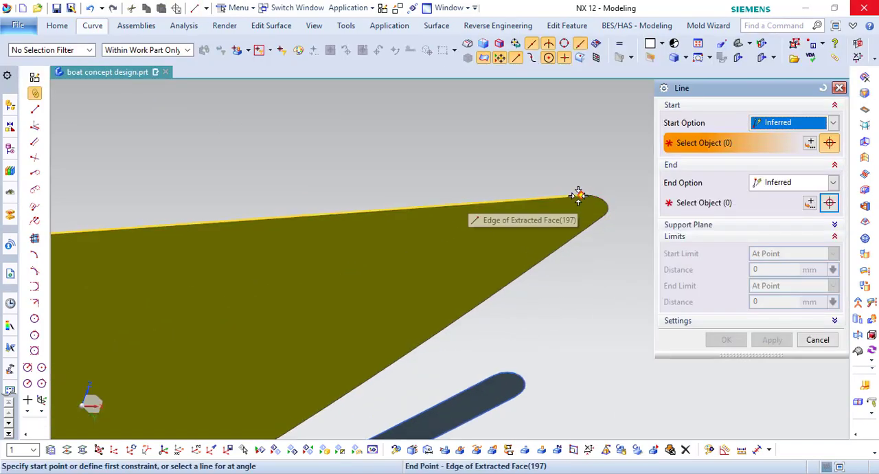
left_click(579, 196)
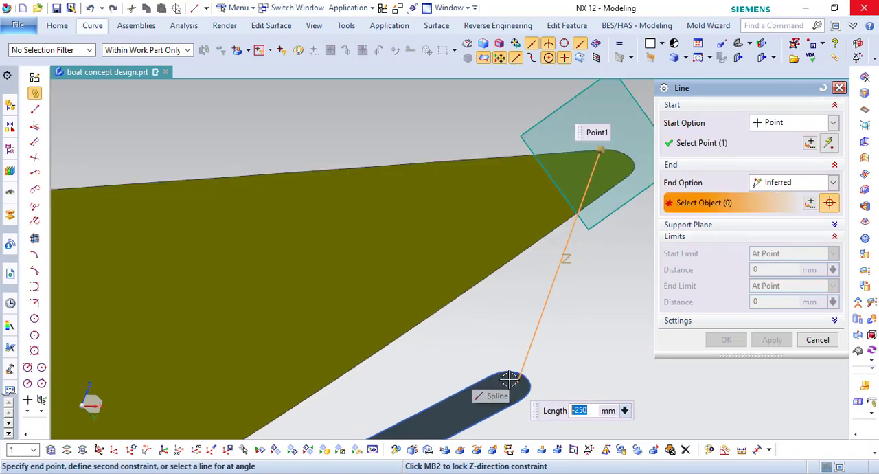
scroll(503, 364, "up", 2)
left_click(436, 362)
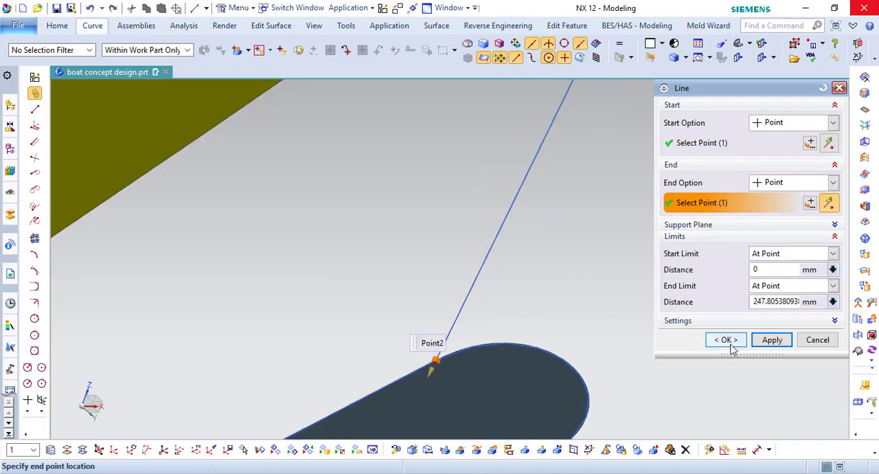
middle_click(433, 361)
- Mirror the bow connecting line across a new YC plane
middle_click_drag(433, 362, 408, 219)
key("F8")
scroll(373, 318, "down", 4)
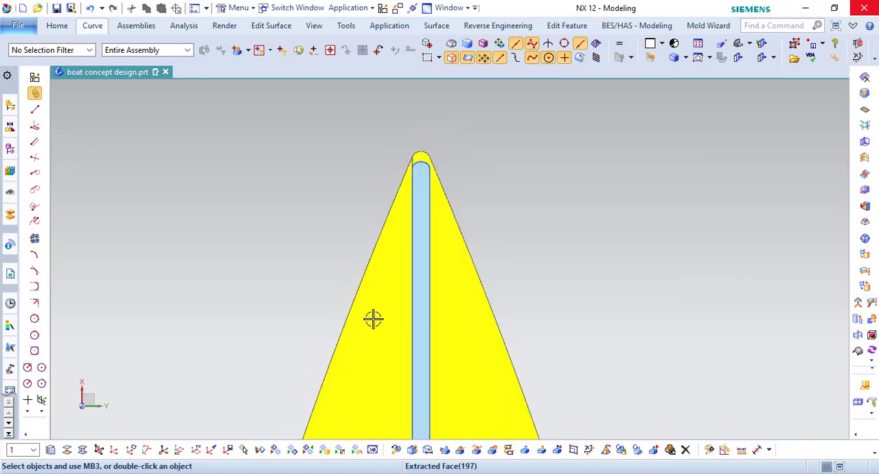
scroll(408, 132, "up", 6)
left_click(92, 25)
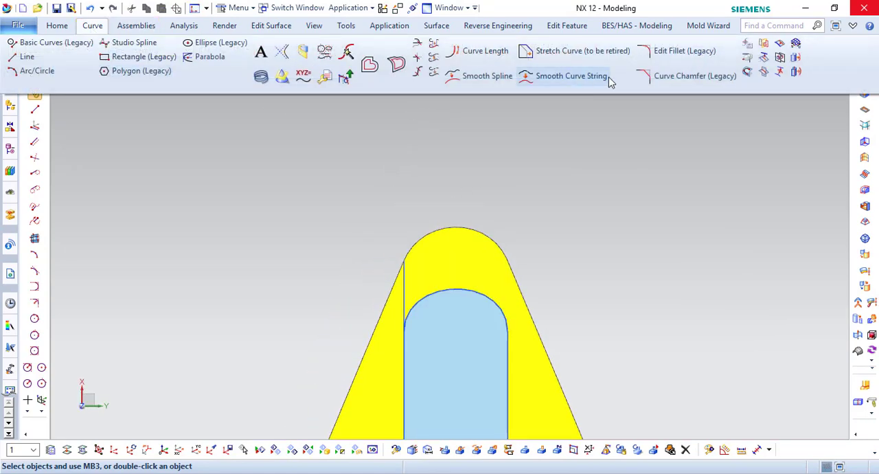
left_click(763, 45)
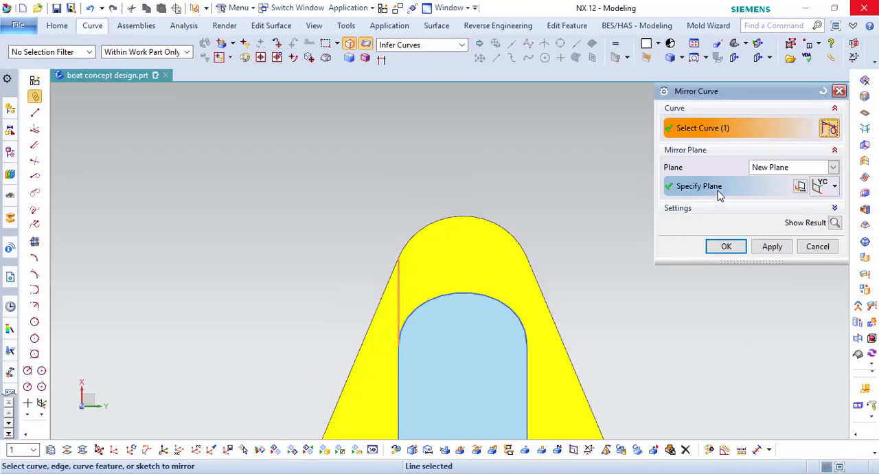
left_click(718, 190)
left_click(727, 248)
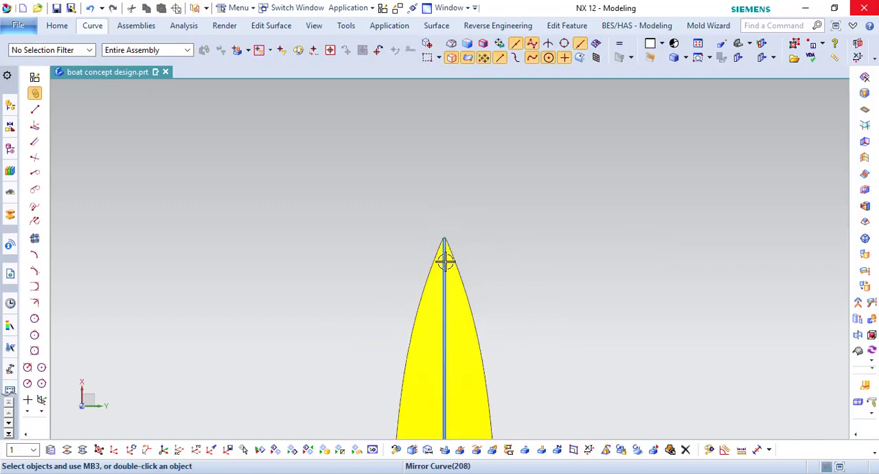
- Begin a Through Curve Mesh surface with the keel strip's side spline and the adjacent outer edge of the bottom sheet as primary curves
middle_click_drag(445, 261, 600, 203)
scroll(600, 204, "down", 4)
scroll(477, 350, "up", 5)
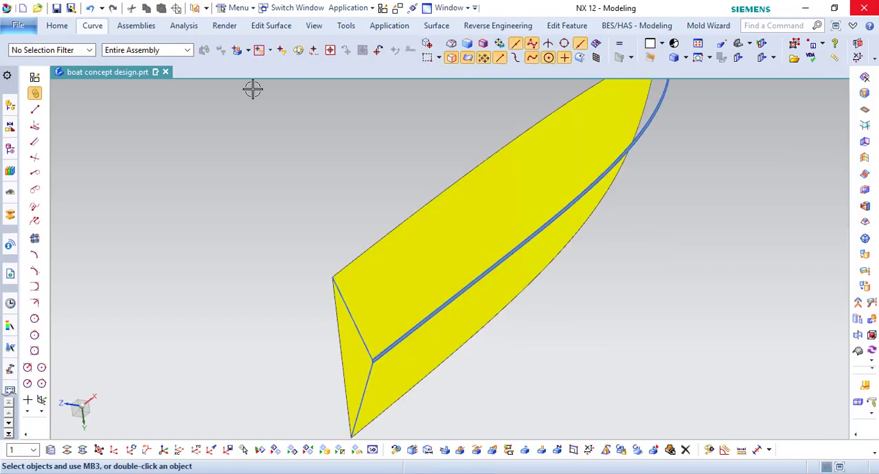
left_click(436, 25)
left_click(268, 69)
left_click(384, 335)
scroll(340, 341, "down", 5)
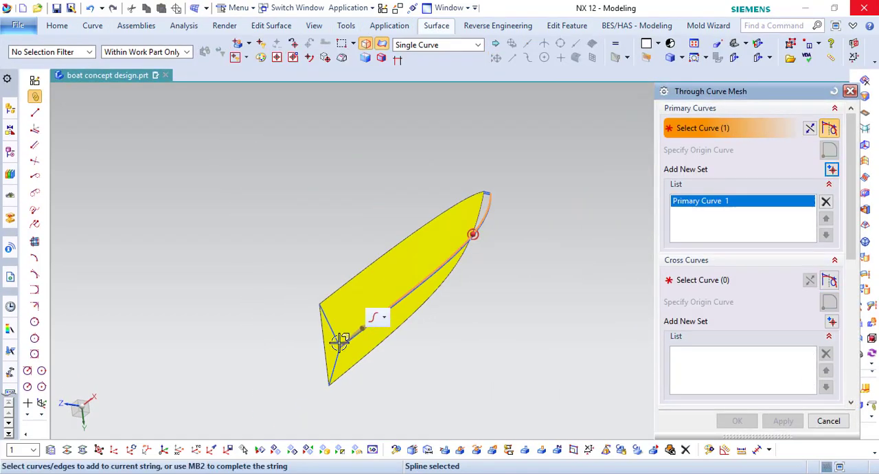
scroll(340, 341, "up", 5)
middle_click(273, 165)
middle_click(216, 164)
middle_click(339, 349)
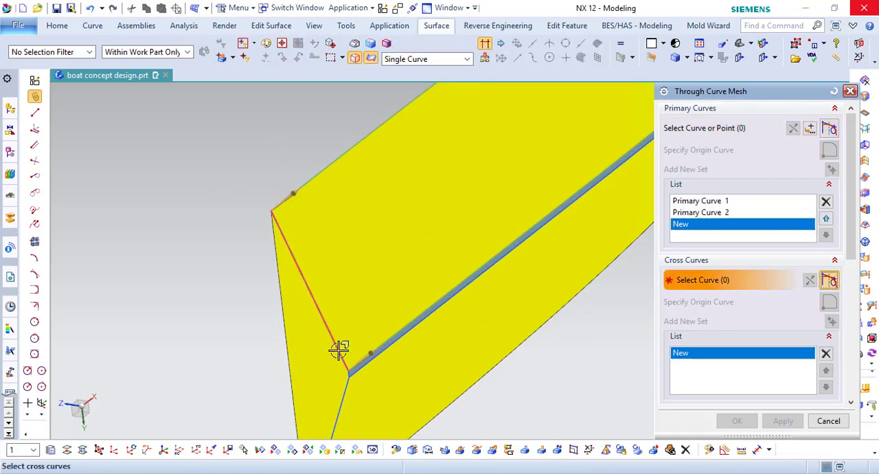
- Add the stern and bow connecting lines as cross curves and create the hull's side bottom surface with G0 (Position) continuity
left_click(337, 347)
scroll(336, 347, "down", 5)
scroll(356, 252, "up", 5)
left_click(344, 214)
scroll(737, 343, "down", 5)
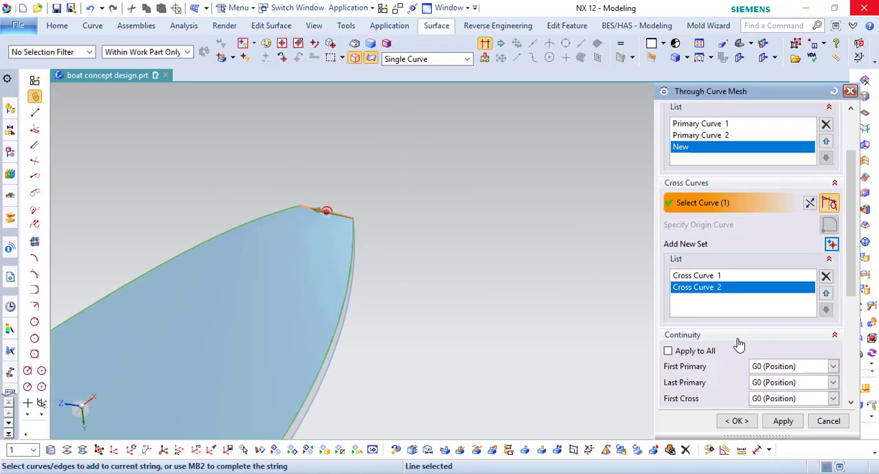
left_click(737, 420)
scroll(584, 196, "down", 5)
middle_click_drag(584, 197, 464, 229)
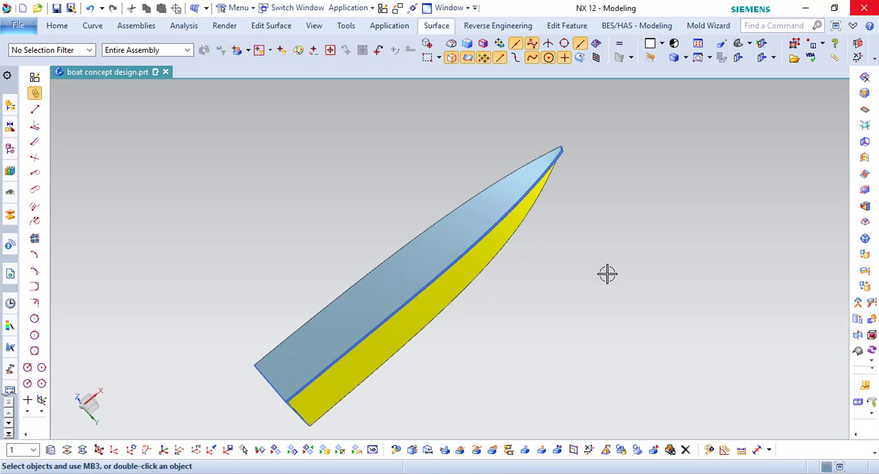
- Mirror the side bottom surface across a YC plane to the opposite side of the keel strip
key("F8")
scroll(626, 316, "up", 2)
left_click(57, 25)
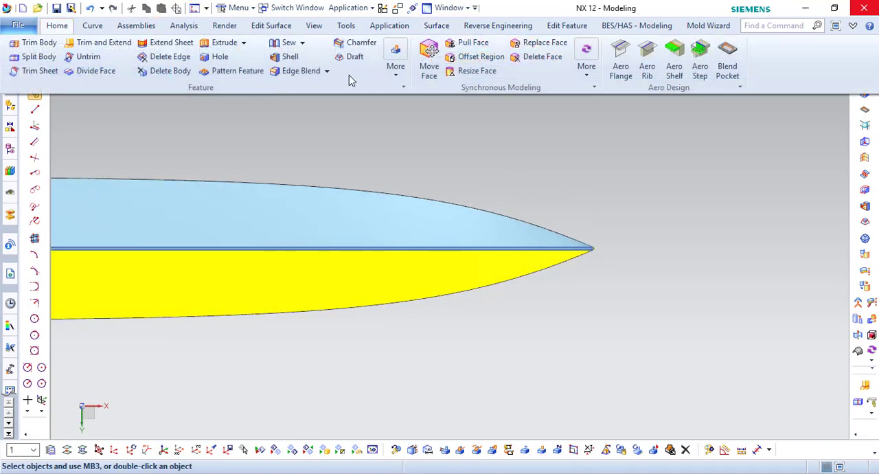
left_click(396, 66)
left_click(627, 103)
left_click(530, 202)
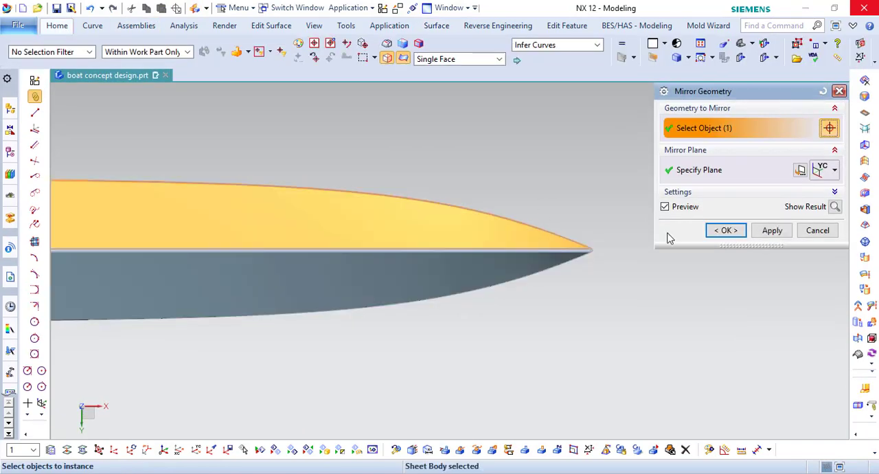
left_click(726, 230)
- Begin a Through Curve Mesh surface at the bow with the two bow connecting lines as primary curves
scroll(561, 249, "up", 2)
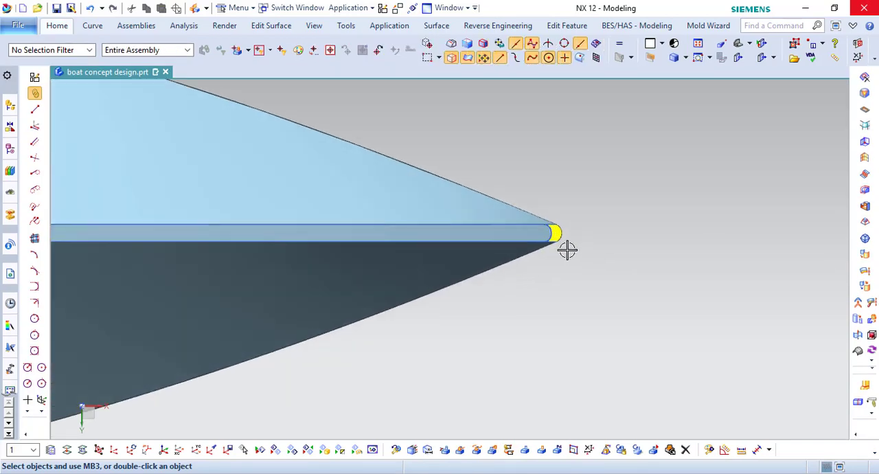
middle_click_drag(567, 250, 586, 138)
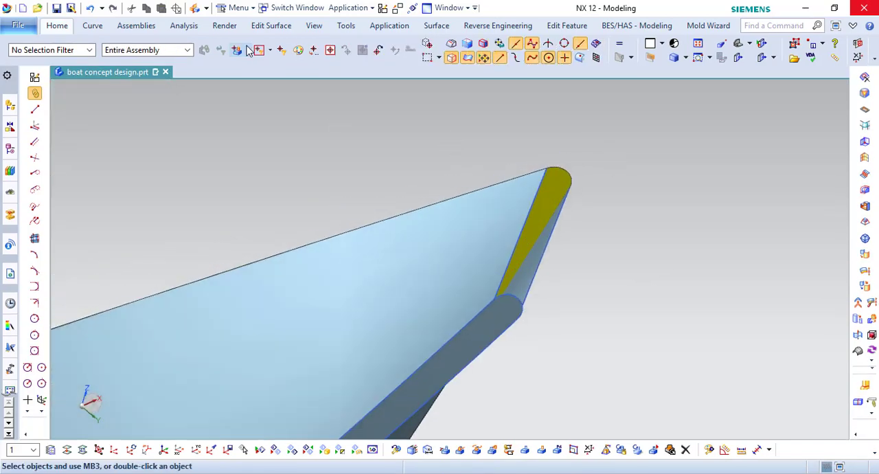
left_click(436, 26)
left_click(269, 66)
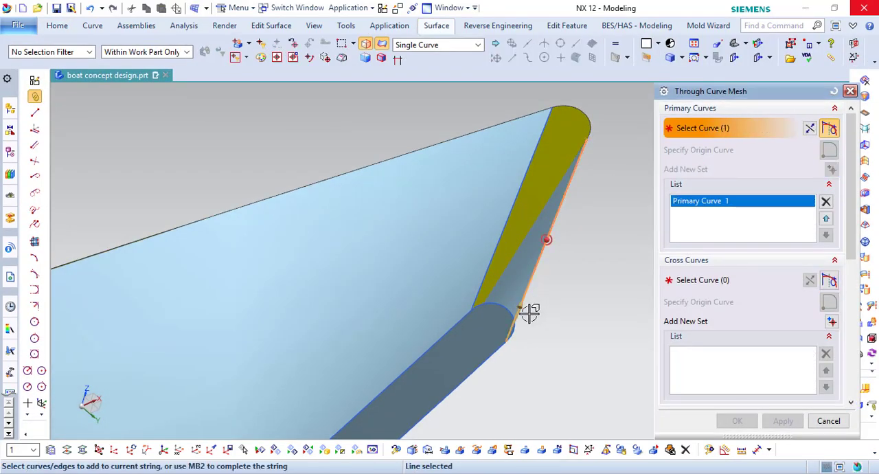
middle_click(529, 313)
left_click(484, 278)
middle_click(551, 308)
middle_click(550, 312)
- Add the keel strip's rounded tip and the bottom sheet's rounded bow edge as cross curves
scroll(534, 337, "up", 2)
middle_click(525, 372)
scroll(525, 371, "down", 3)
scroll(575, 181, "up", 3)
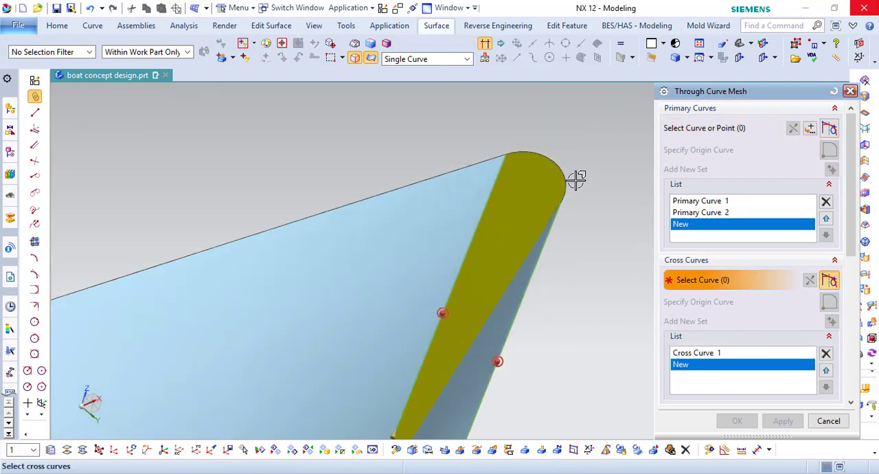
left_click(562, 166)
scroll(564, 162, "down", 2)
- Set the first and last primary continuity to G1 (Tangent) against the two side bottom surfaces and create the bow surface
left_click(700, 212)
scroll(534, 163, "down", 1)
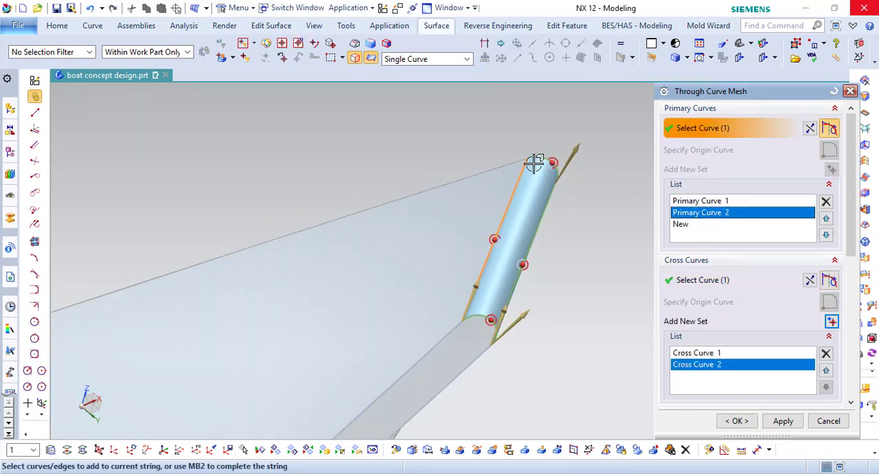
mouse_move(535, 202)
middle_mouse_down()
mouse_move(526, 190)
mouse_move(542, 196)
middle_mouse_up()
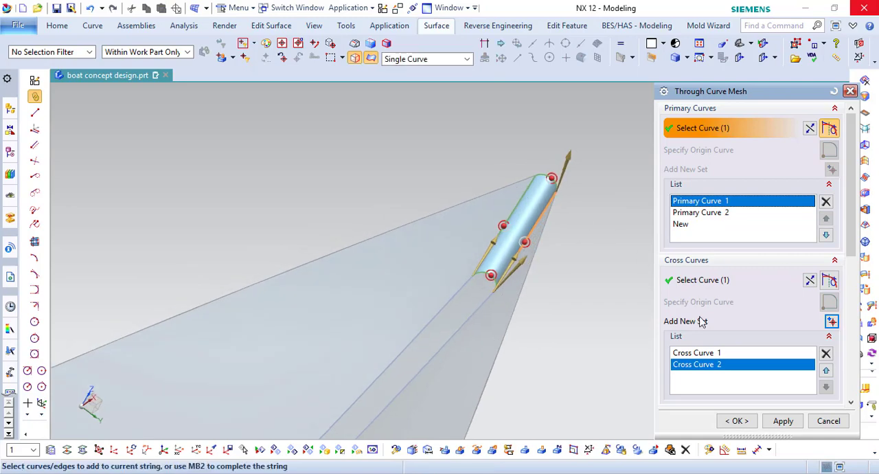
scroll(768, 353, "down", 3)
left_click(772, 351)
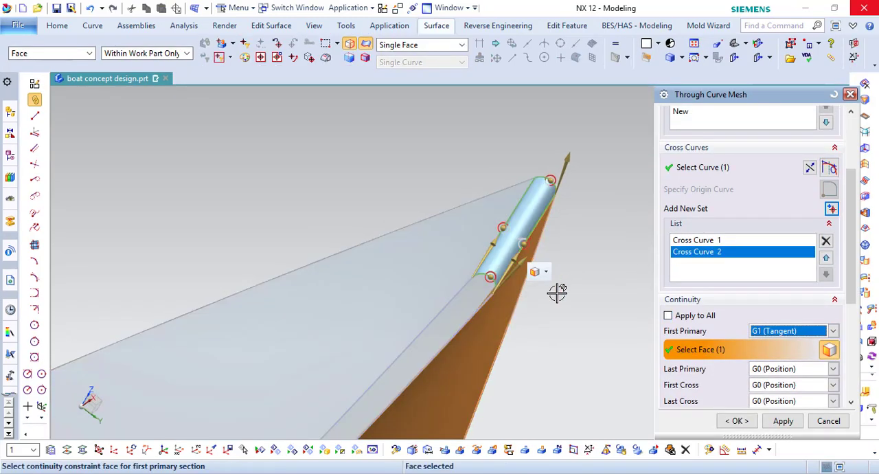
left_click(776, 374)
left_click(775, 389)
left_click(453, 259)
middle_click(570, 241)
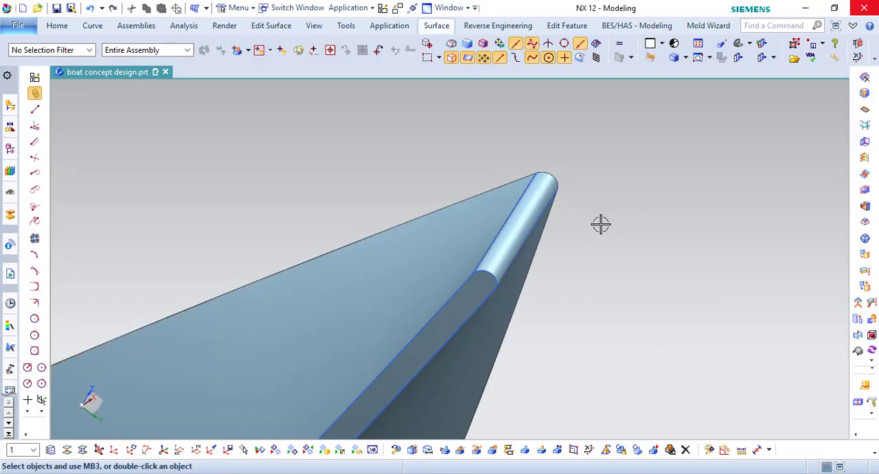
- Hide the connecting lines along both sides of the new bow surface
scroll(525, 211, "up", 2)
double_click(514, 184)
left_click(630, 270)
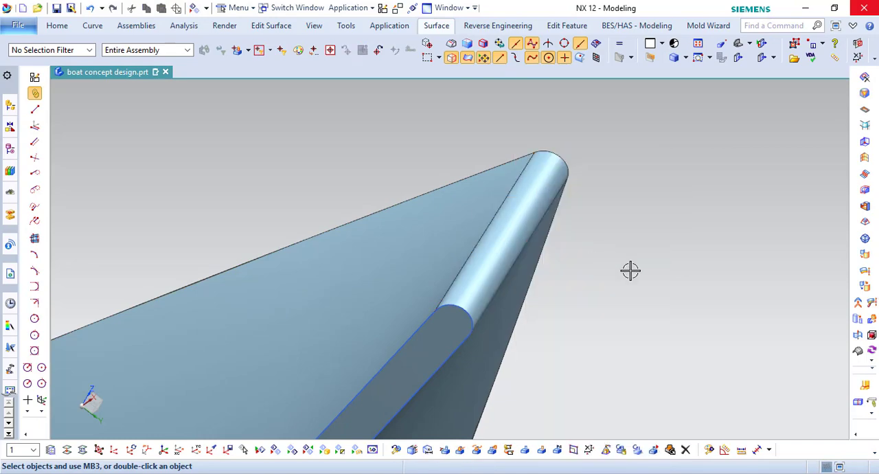
- Close the open stern with a Bounded Plane through the bottom sheet's stern edge, both stern connecting lines and the keel strip's end
middle_click_drag(497, 206, 272, 198)
middle_click_drag(371, 215, 506, 287)
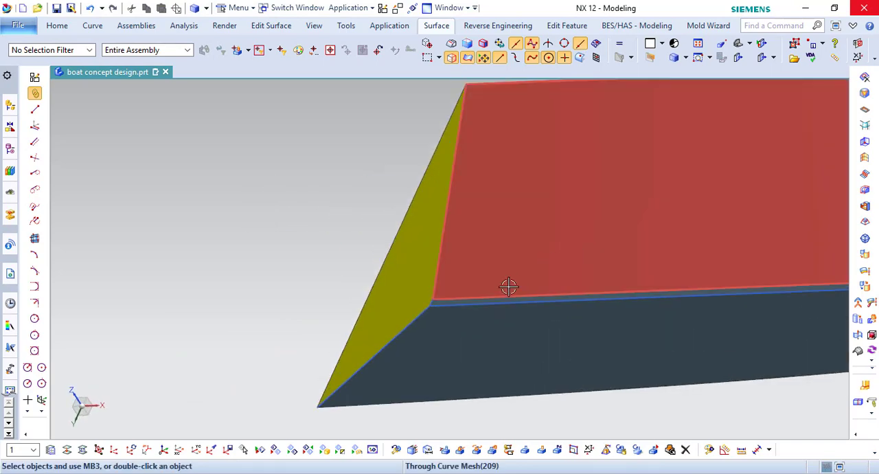
left_click(426, 26)
left_click(110, 44)
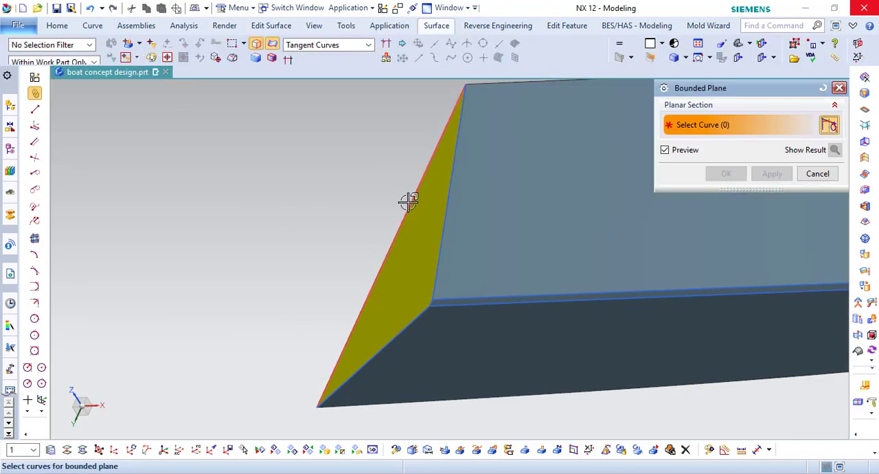
left_click(408, 200)
left_click(447, 206)
scroll(429, 302, "up", 4)
left_click(403, 356)
scroll(288, 243, "down", 5)
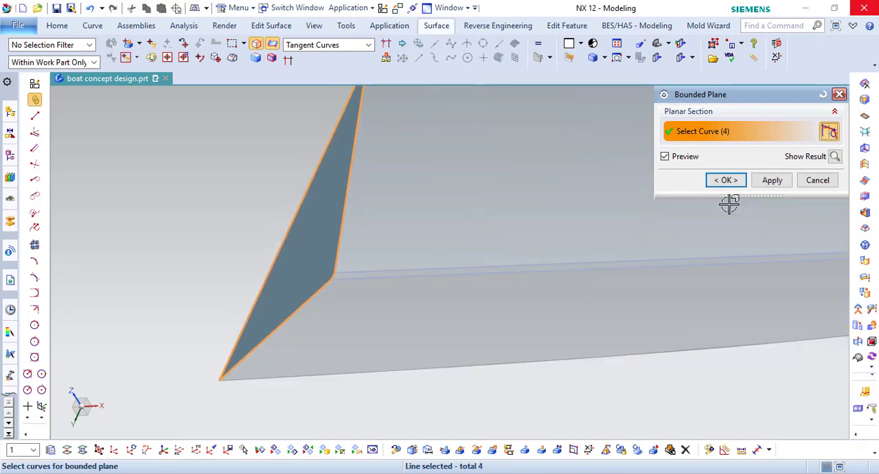
left_click(728, 182)
- Hide all the visible curves by filtering the selection to the Curve type
scroll(227, 314, "down", 6)
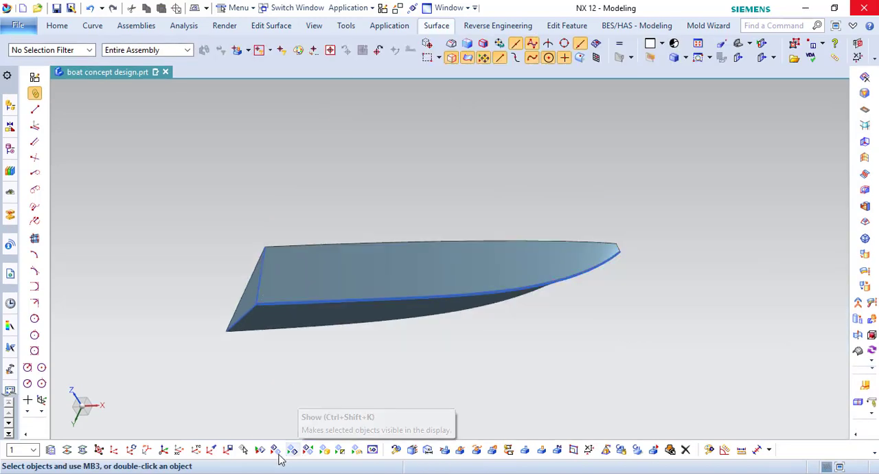
left_click(278, 453)
left_click(828, 282)
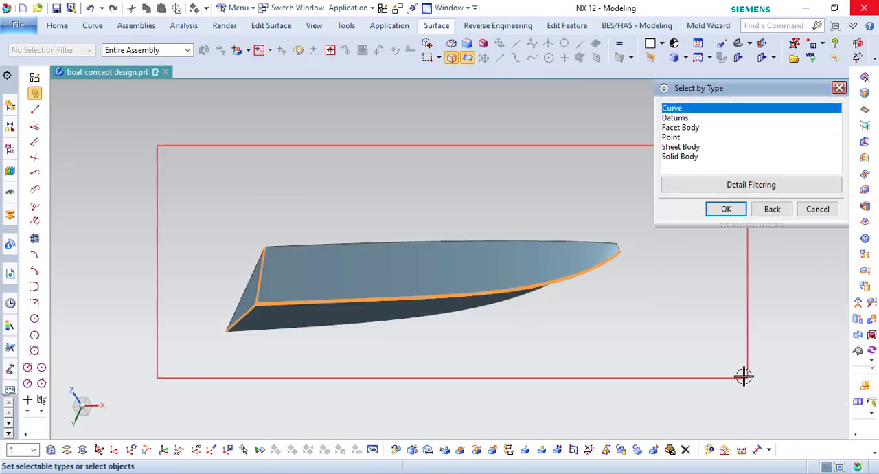
middle_click(744, 376)
middle_click(744, 376)
- Sew all the bottom surfaces into one solid body, using the bottom side surface as the target
left_click(57, 26)
left_click(301, 43)
left_click(296, 148)
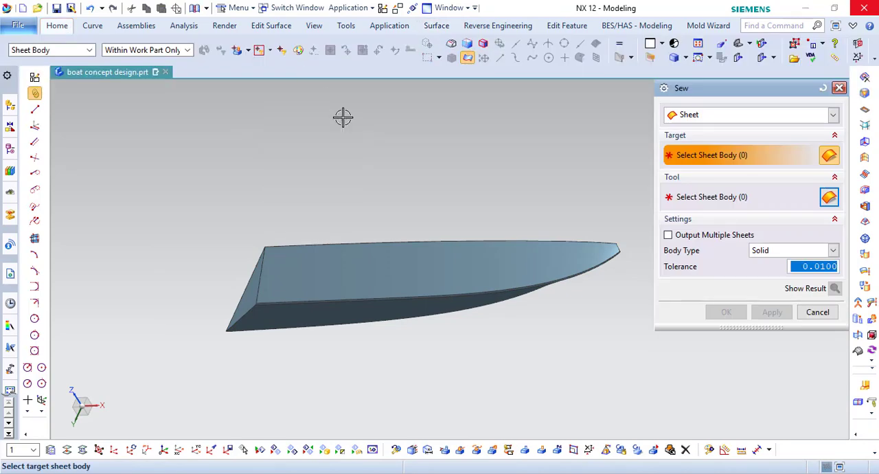
left_click(396, 254)
left_click_drag(162, 158, 652, 398)
left_click(726, 311)
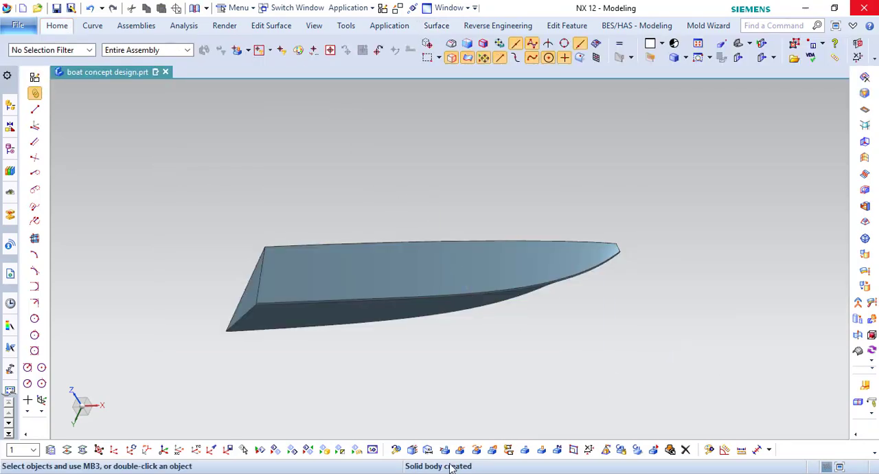
- Show the two hidden upper hull solid bodies again together with the sewn bottom body
scroll(395, 274, "down", 2)
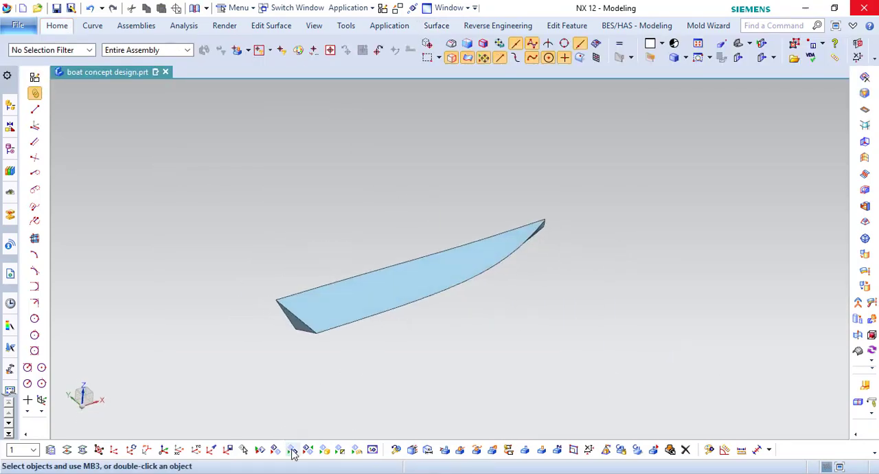
left_click(291, 450)
left_click(380, 287)
middle_click_drag(380, 286, 624, 335)
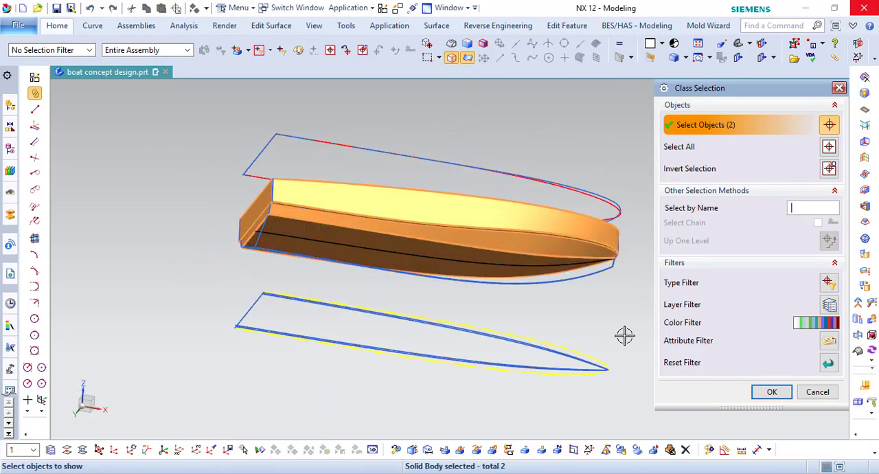
left_click(750, 392)
- Change the display colour of the sewn bottom body to green
middle_click_drag(516, 276, 483, 218)
left_click(710, 450)
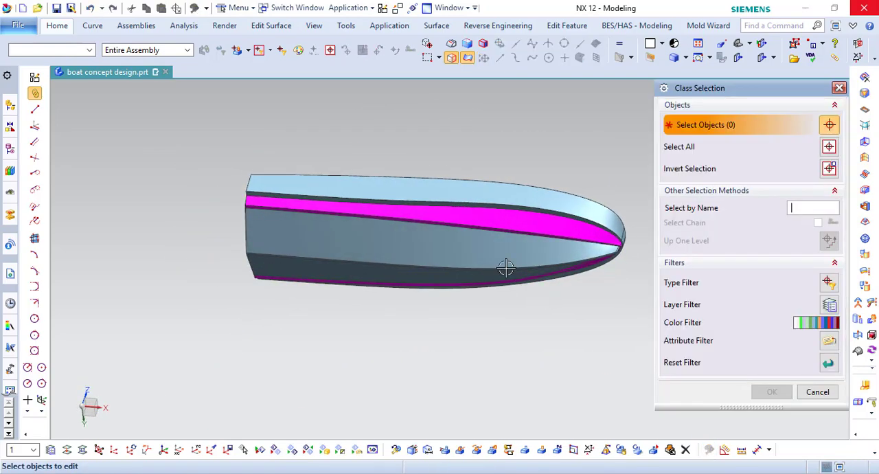
left_click(506, 269)
left_click(771, 392)
left_click(807, 153)
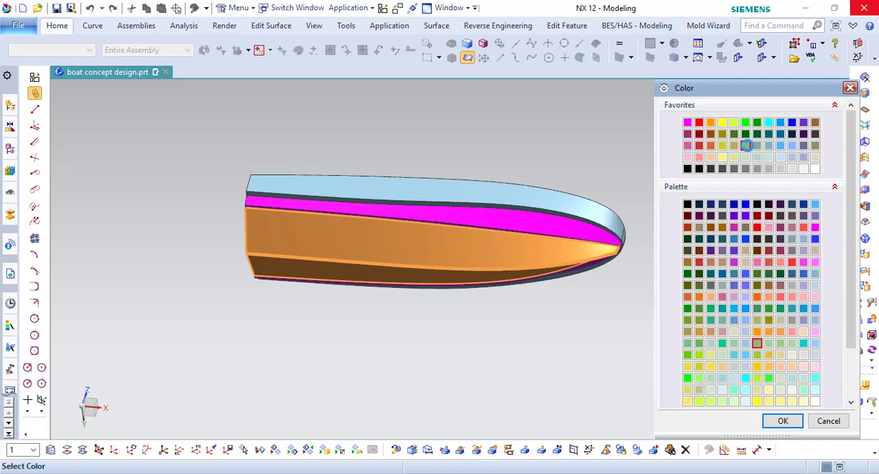
middle_click(747, 146)
middle_click(747, 146)
- Replace the bottom body's stern face with the magenta section's stern face at 0 mm offset
middle_click_drag(638, 283, 643, 310)
key("F8")
scroll(249, 256, "up", 3)
scroll(161, 207, "up", 4)
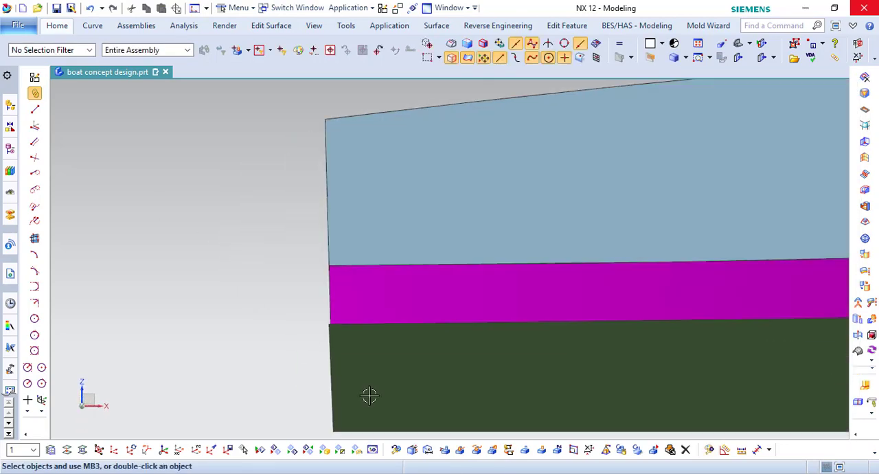
scroll(302, 296, "up", 6)
scroll(431, 280, "down", 9)
middle_click_drag(433, 279, 469, 262)
scroll(331, 220, "up", 2)
left_click(61, 29)
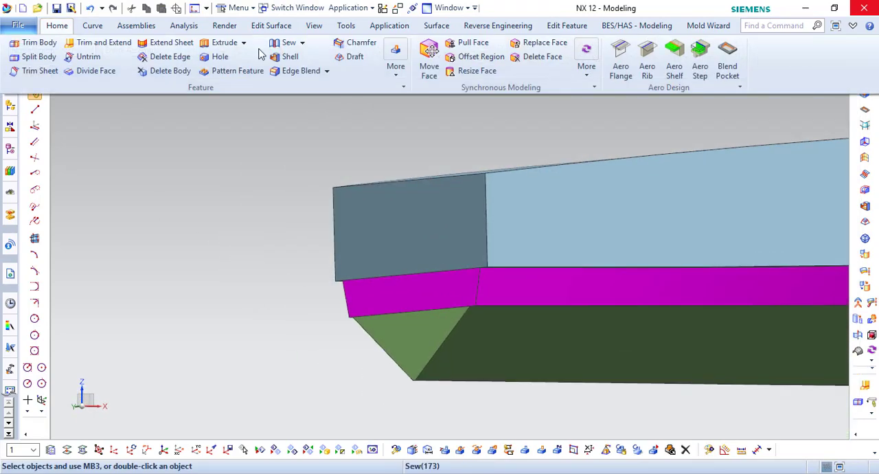
left_click(538, 44)
left_click(414, 330)
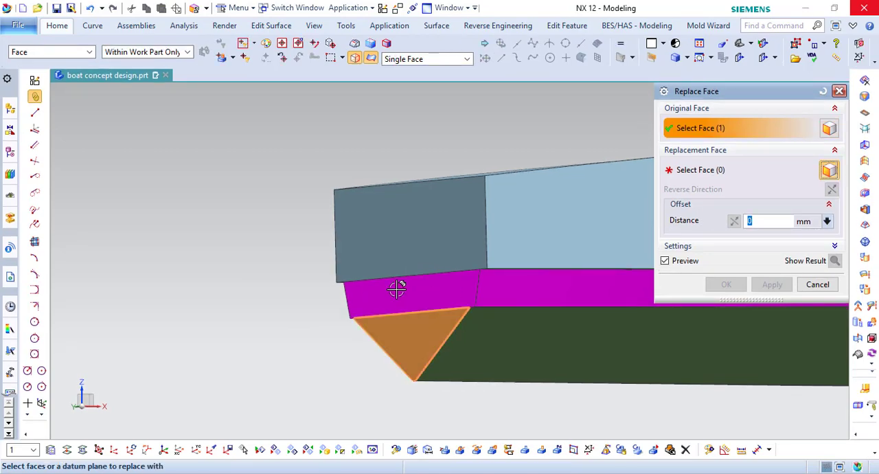
left_click(396, 289)
middle_click(426, 296)
- Examine the stern alignment, the underside of the bow and the overall shape of the stacked hull bodies
middle_click_drag(441, 300, 333, 282)
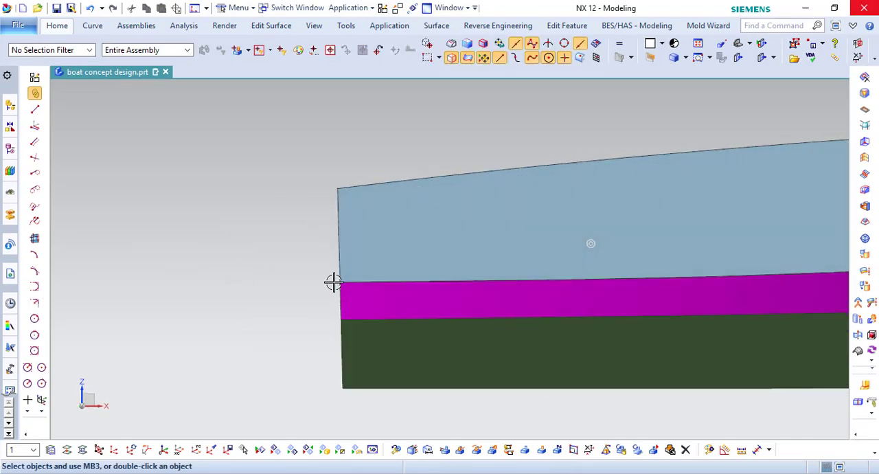
scroll(324, 347, "up", 3)
scroll(304, 330, "down", 9)
middle_click_drag(460, 281, 267, 122)
key("F8")
scroll(756, 305, "up", 3)
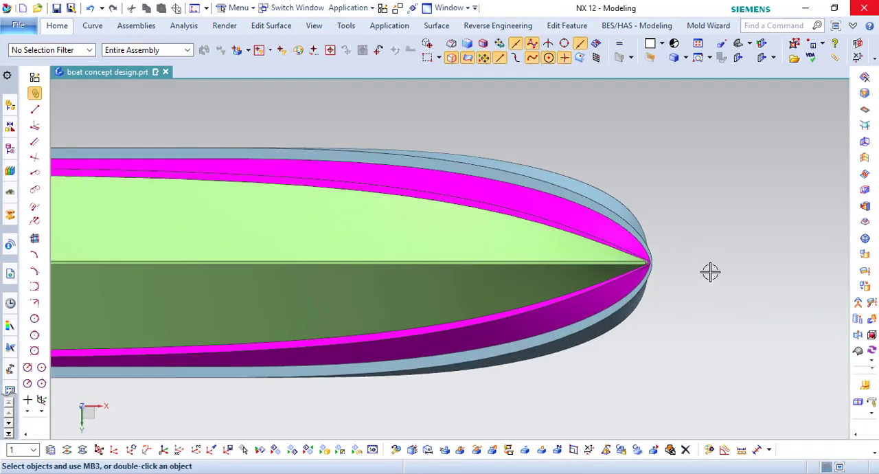
scroll(710, 272, "up", 3)
scroll(652, 238, "down", 7)
middle_click_drag(632, 239, 600, 315)
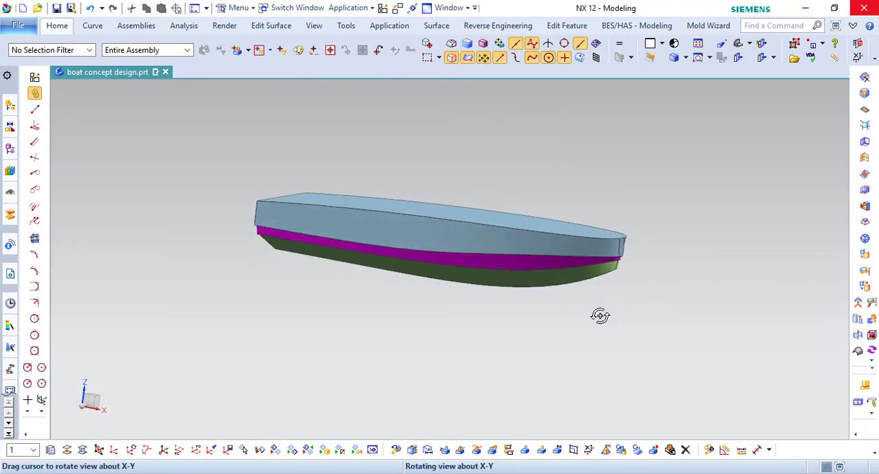
middle_click_drag(663, 320, 613, 355)
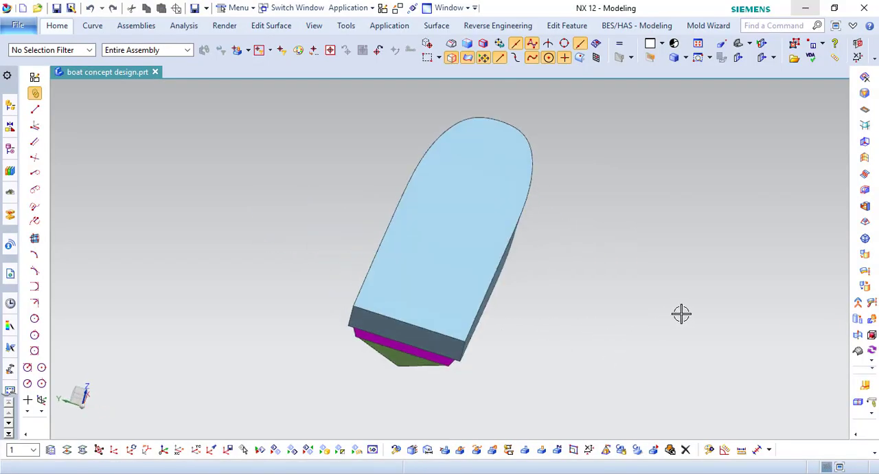
- Place the work coordinate system at the midpoint of the deck's stern edge
scroll(426, 334, "up", 4)
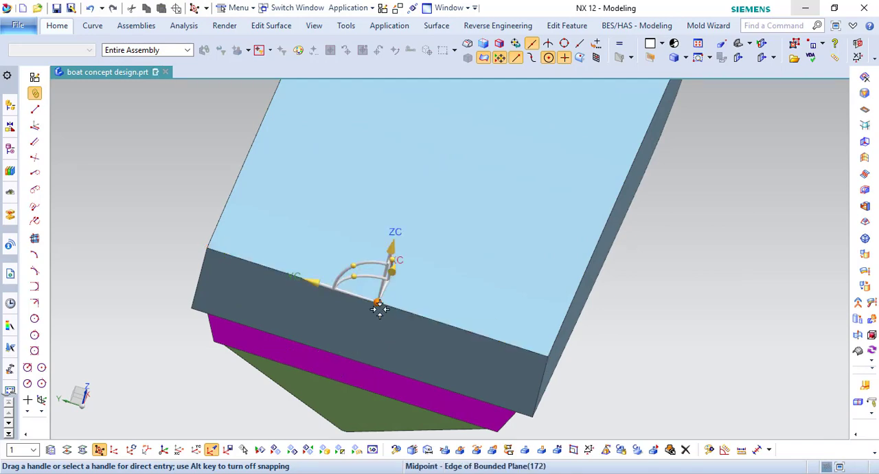
key("Escape")
scroll(379, 310, "down", 5)
- Extract the deck's top face as a single-face, non-associative sheet with the original body hidden
middle_click_drag(434, 318, 575, 287)
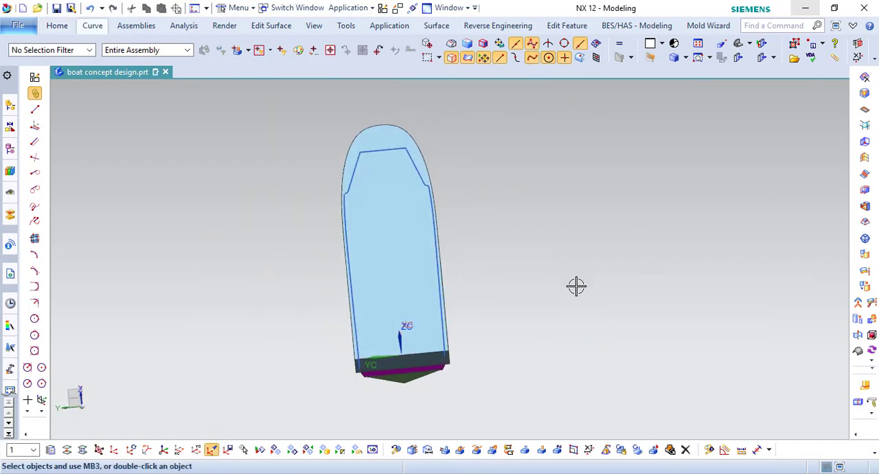
left_click(395, 66)
left_click(528, 104)
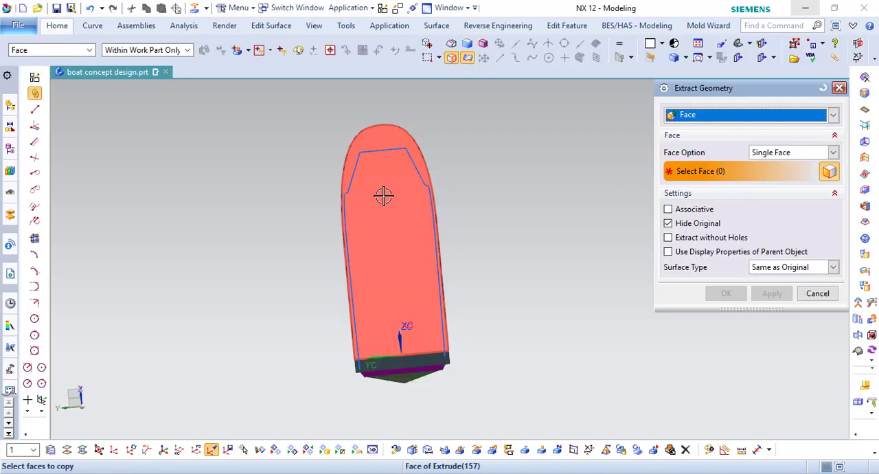
middle_click(524, 260)
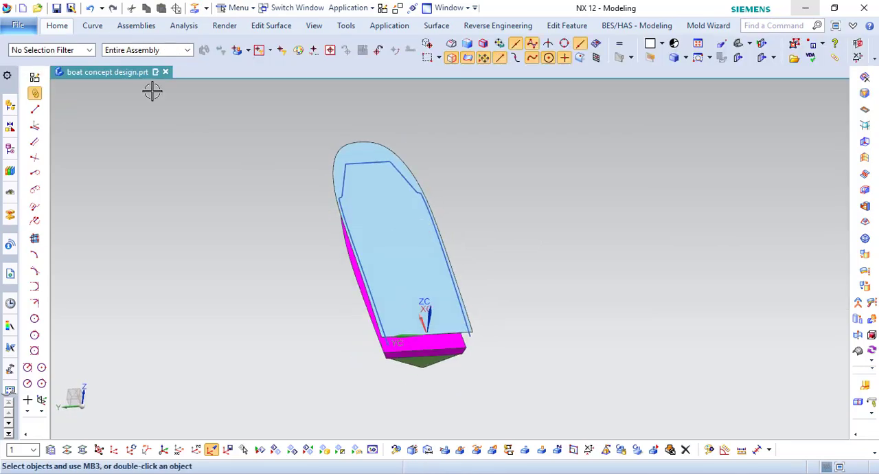
- Trim the extracted deck sheet along the seven curves of the inner outline, projected normal to the face
left_click(56, 26)
left_click(39, 67)
left_click(355, 141)
scroll(370, 158, "up", 2)
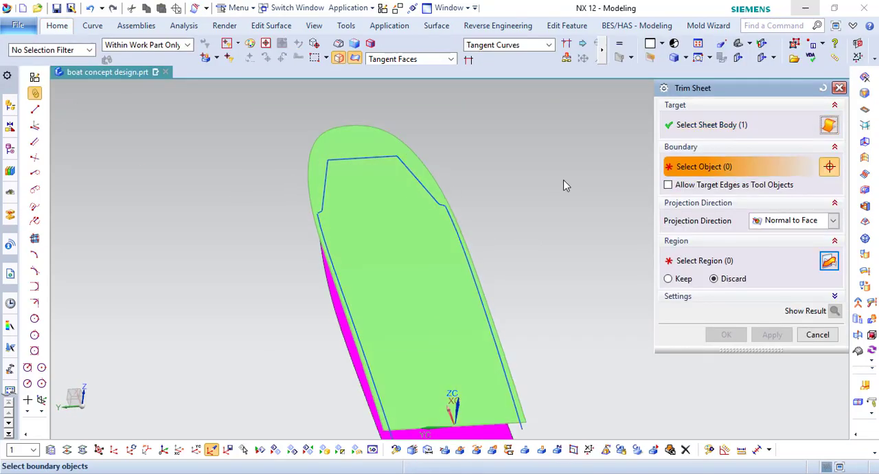
scroll(388, 193, "up", 2)
left_click(285, 191)
scroll(278, 197, "up", 3)
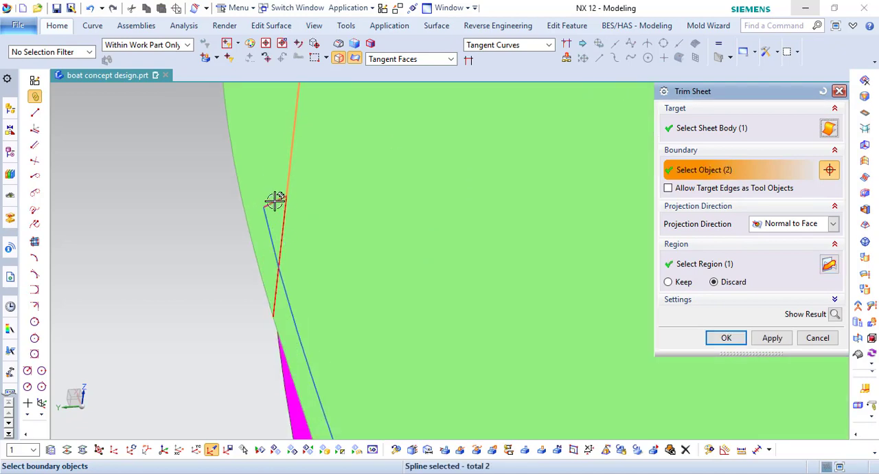
scroll(266, 224, "down", 4)
left_click(418, 125)
left_click(424, 235)
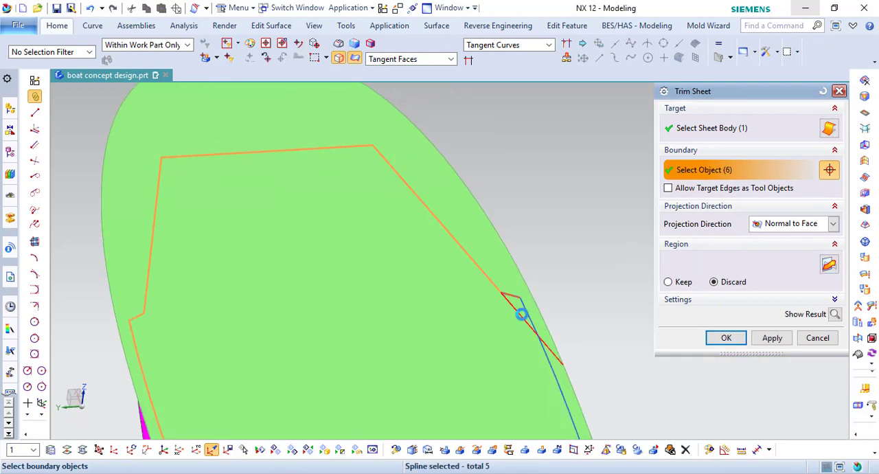
left_click(521, 315)
scroll(391, 186, "down", 5)
middle_click_drag(391, 186, 530, 322)
left_click(719, 335)
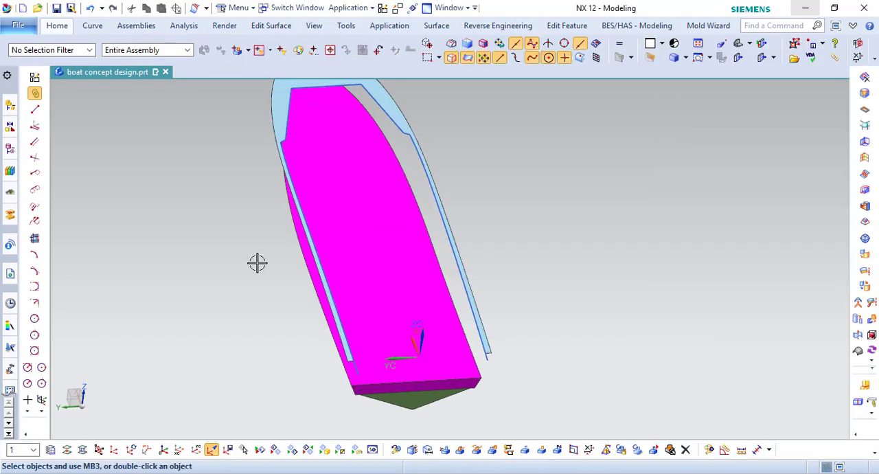
- Edit the sheet trim's region choice to keep the deck area inside the outline and remove the outer rim
left_click(11, 157)
double_click(65, 339)
left_click(718, 279)
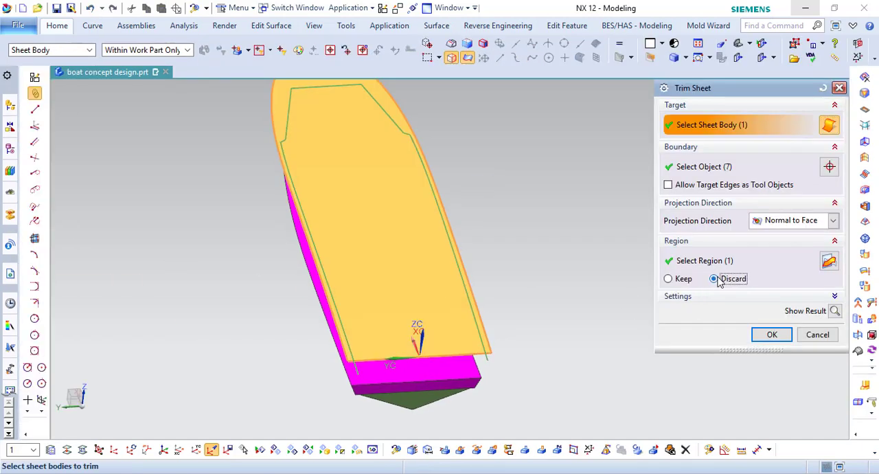
middle_click(565, 252)
- Hide the outline curves around the trimmed deck sheet
scroll(512, 296, "down", 1)
left_click(276, 449)
left_click(828, 283)
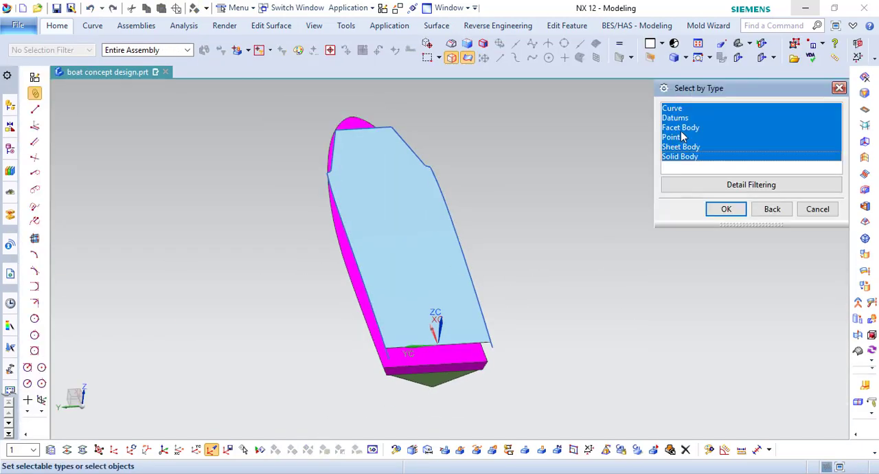
left_click_drag(275, 96, 638, 411)
middle_click(641, 414)
- Extrude the trimmed deck sheet's face edges from 0 to -4000 mm with no Boolean
left_click(65, 28)
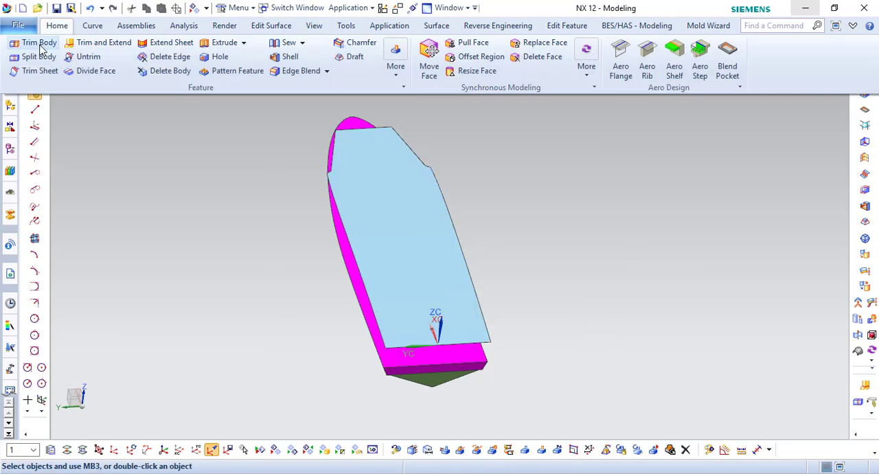
left_click(209, 47)
left_click(324, 43)
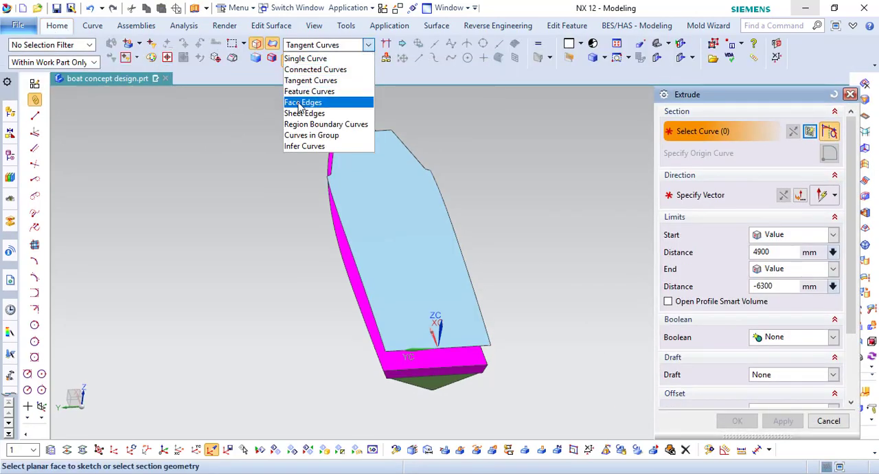
left_click(294, 102)
left_click(410, 196)
scroll(501, 251, "down", 3)
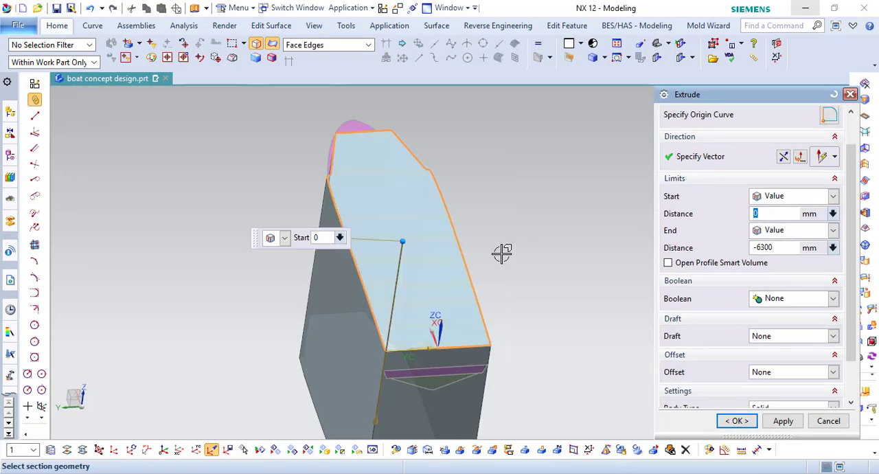
middle_click(486, 302)
scroll(483, 259, "up", 3)
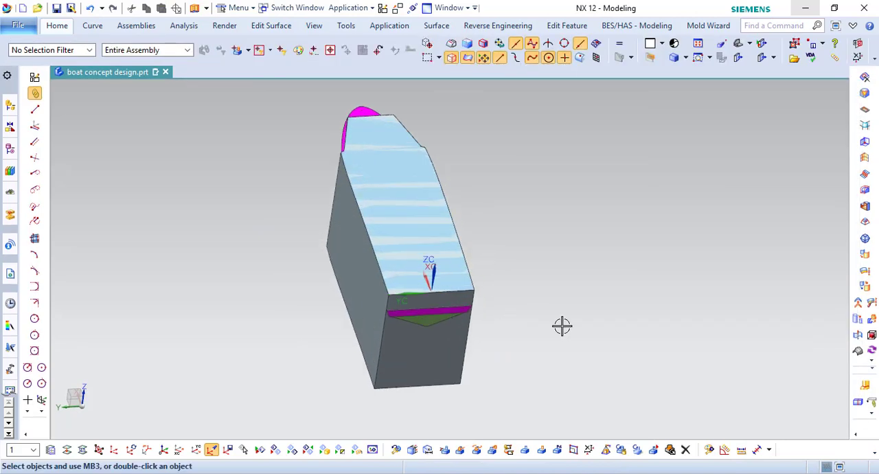
scroll(434, 299, "up", 1)
- Try to end the deck extrusion at a lower hull face with the Until Extended limit
left_click(10, 147)
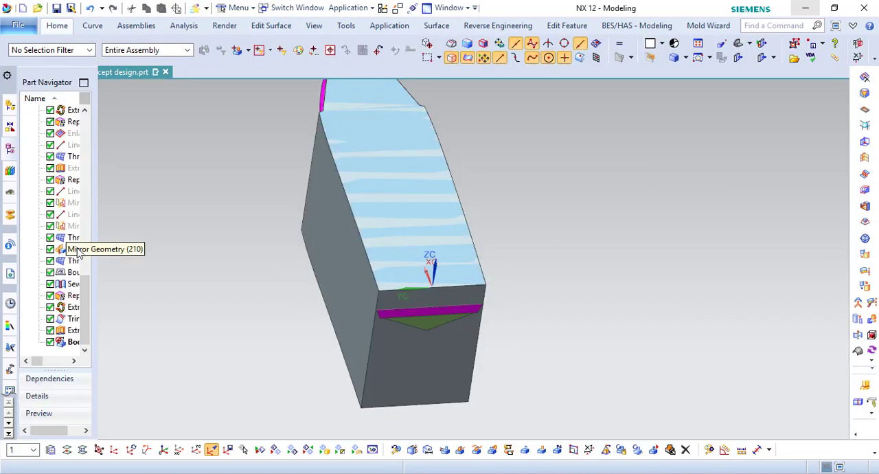
double_click(72, 331)
left_click(790, 262)
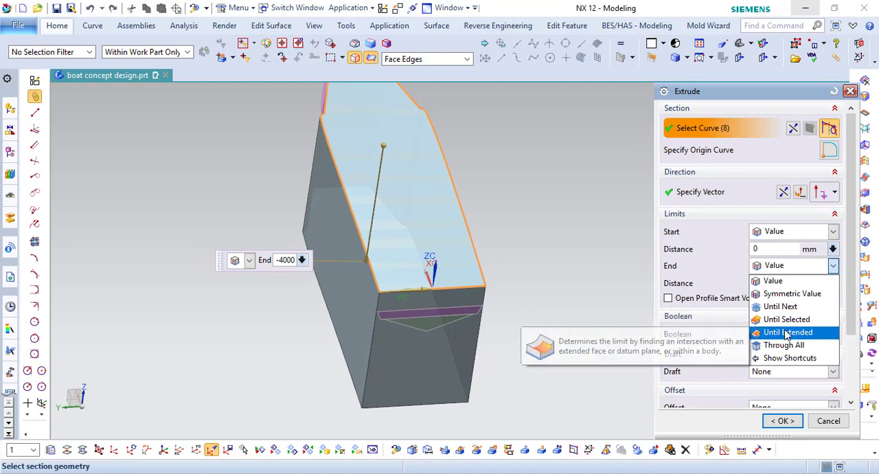
left_click(783, 329)
middle_click_drag(432, 311, 477, 228)
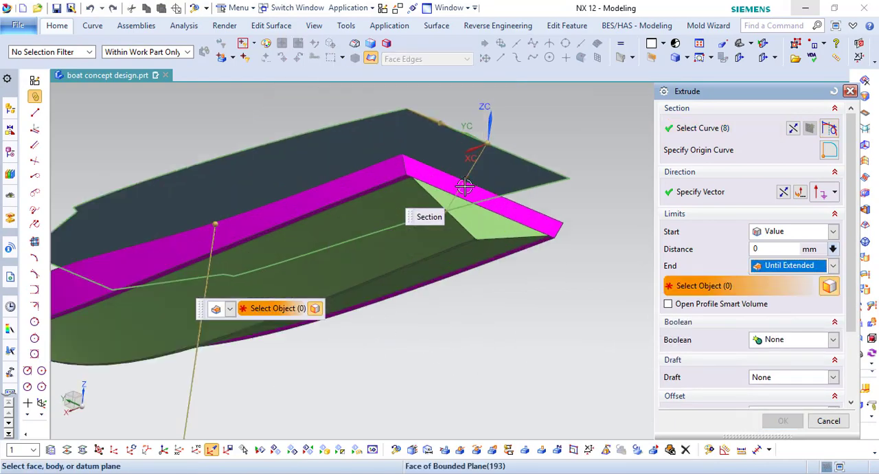
left_click(479, 228)
middle_click(479, 229)
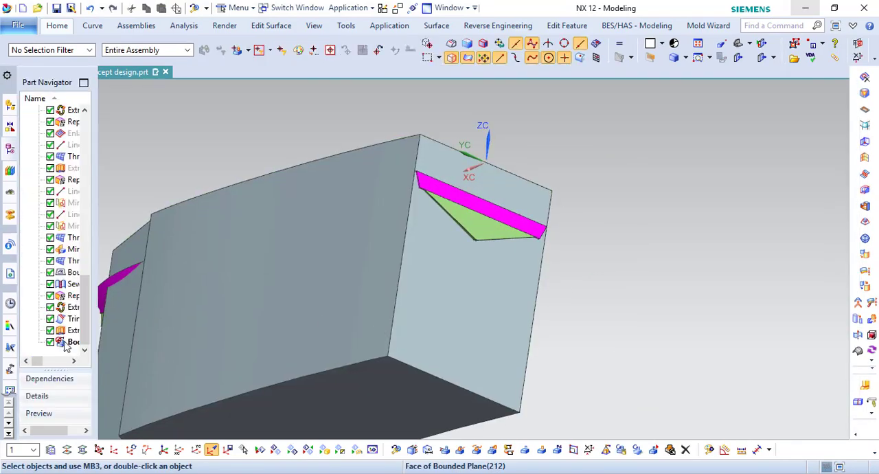
- Try to end the extrusion at the face just above the magenta section with the Until Extended and Until Selected limits
double_click(72, 341)
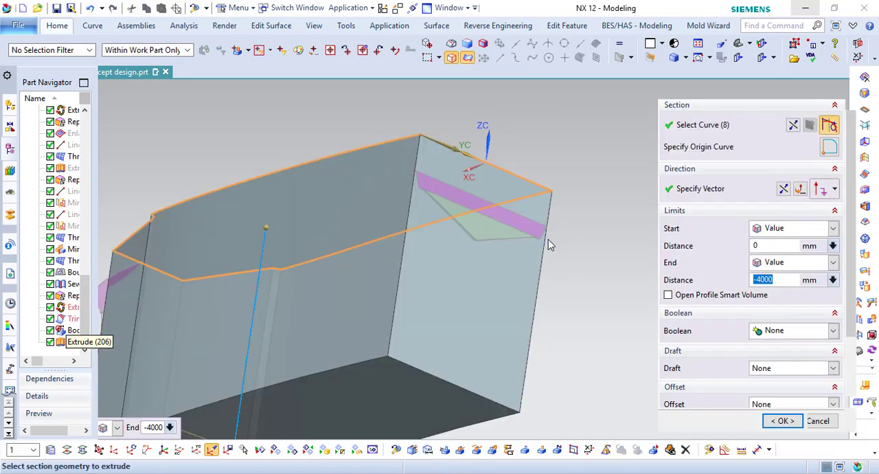
left_click(789, 265)
left_click(787, 333)
scroll(456, 187, "up", 3)
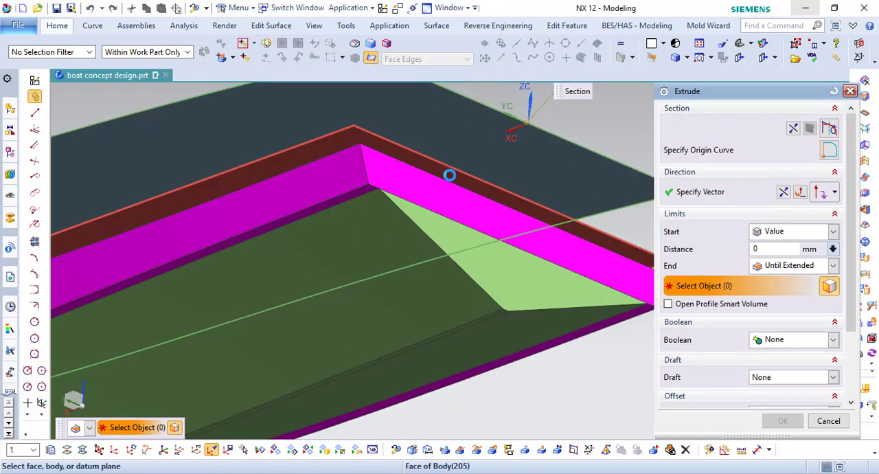
scroll(485, 210, "down", 3)
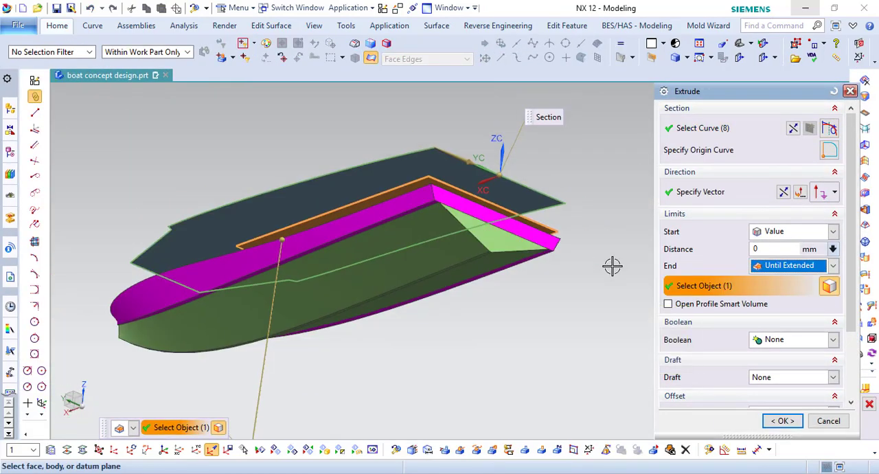
key("Return")
scroll(443, 194, "up", 3)
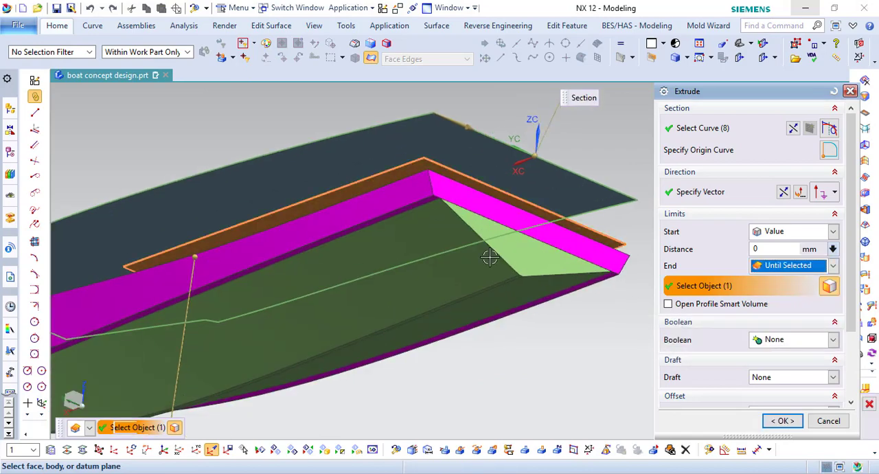
middle_click(489, 257)
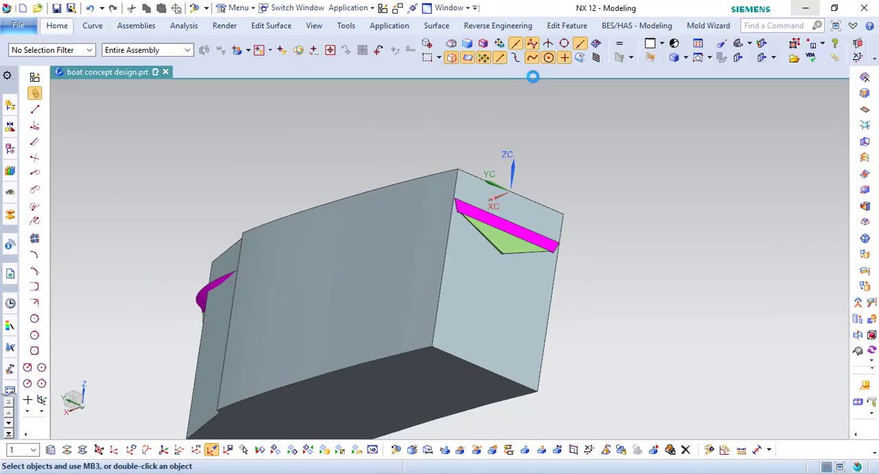
- Set the extruded block's underside as the original face for a Replace Face operation
left_click(455, 373)
scroll(466, 198, "up", 5)
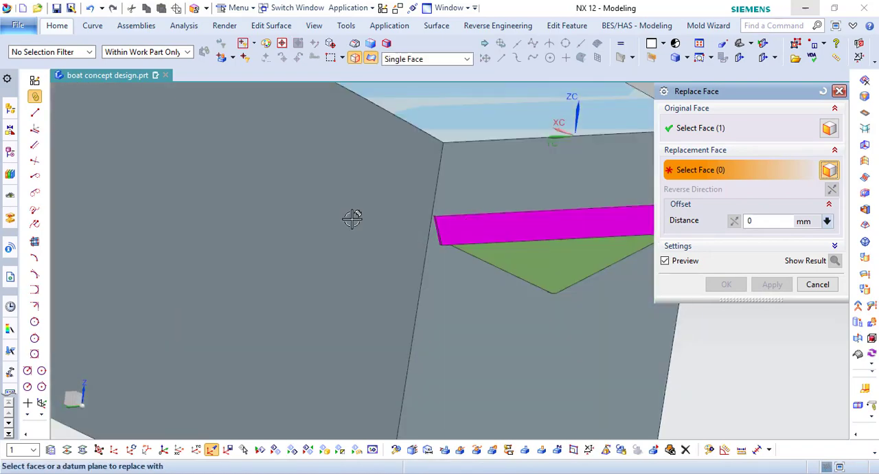
scroll(352, 217, "down", 5)
middle_click_drag(352, 218, 409, 207)
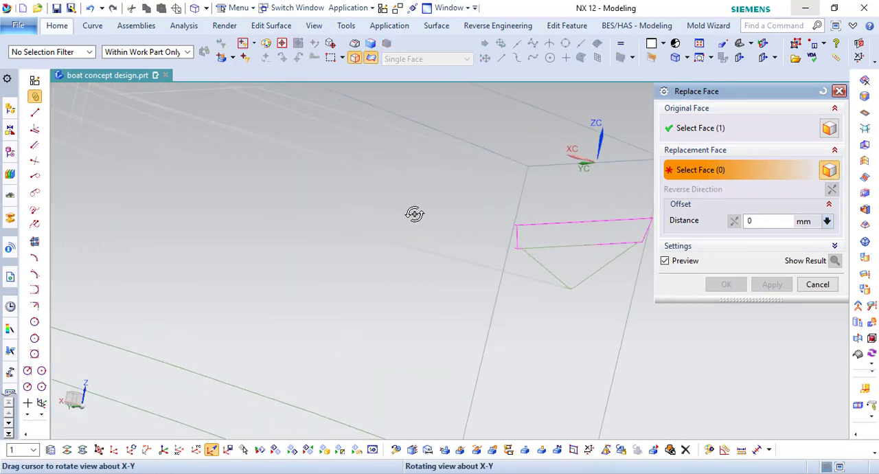
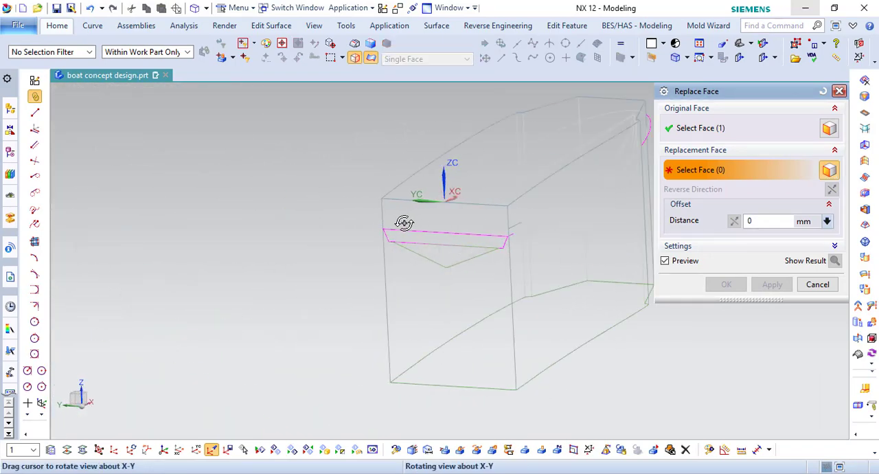
- Replace the extruded block's underside with the sheet body face just above the magenta section
left_click(504, 221)
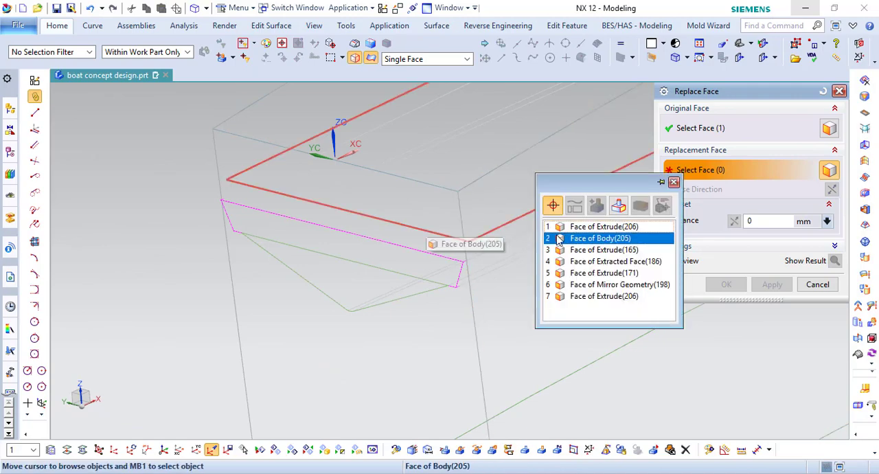
left_click(588, 235)
left_click(726, 284)
scroll(394, 261, "down", 3)
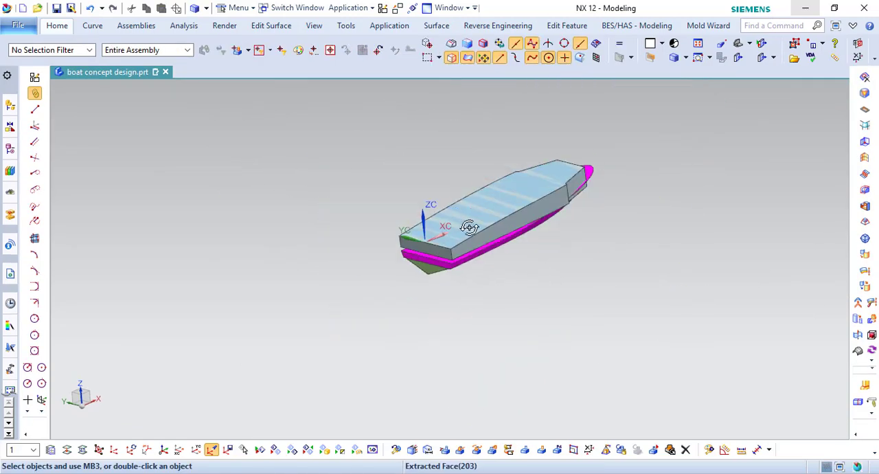
mouse_move(467, 224)
middle_mouse_down()
mouse_move(574, 243)
mouse_move(454, 268)
middle_mouse_up()
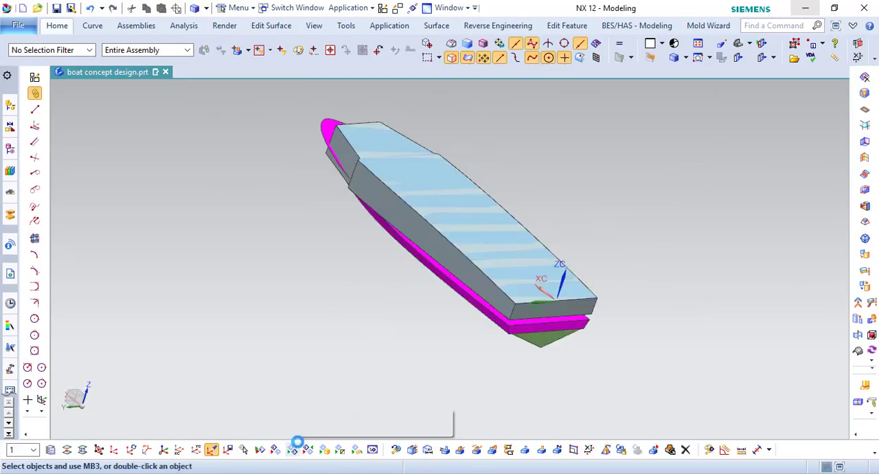
- Show the hidden upper hull body above the magenta section
left_click(295, 446)
left_click(432, 257)
middle_click(298, 251)
scroll(494, 314, "up", 2)
middle_click_drag(495, 313, 604, 261)
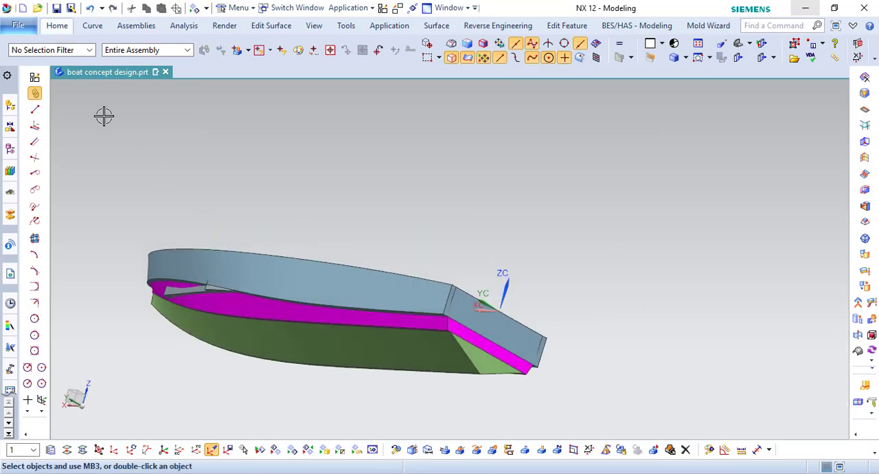
- Unite the upper hull body with the lower hull sections
left_click(57, 26)
left_click(302, 39)
left_click(296, 57)
left_click(232, 287)
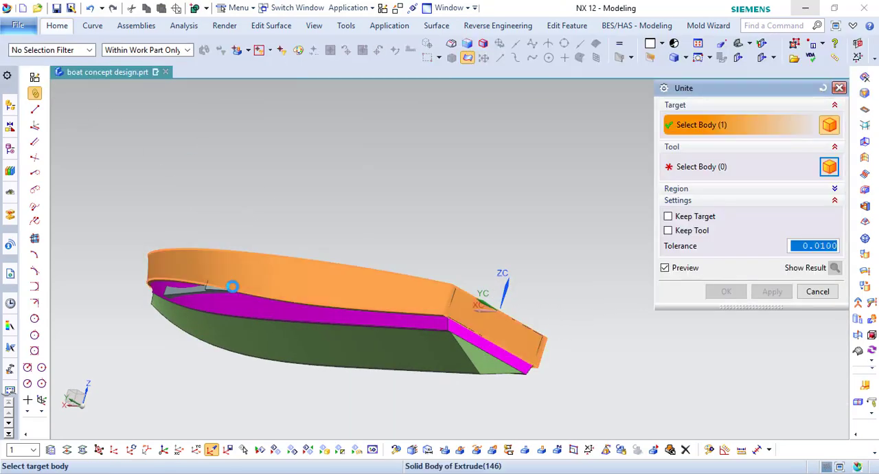
left_click(241, 307)
middle_click(311, 273)
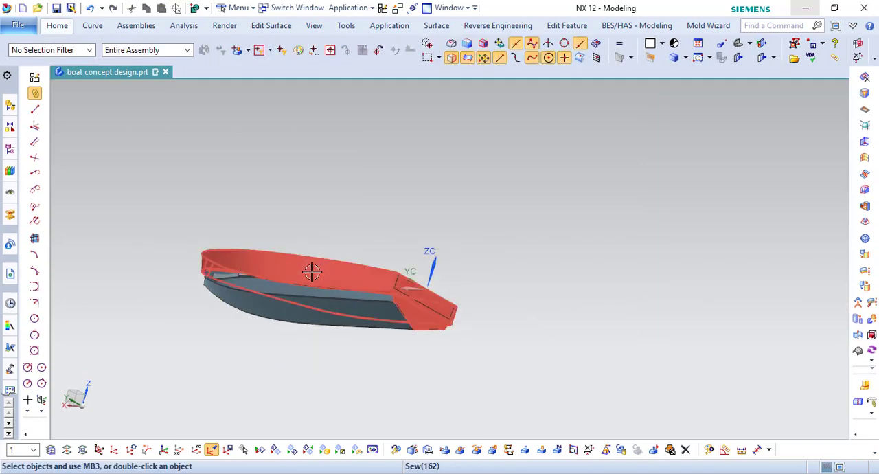
middle_click_drag(357, 277, 314, 316)
scroll(239, 226, "up", 1)
- Hide the extruded deck block
left_click(13, 147)
scroll(102, 262, "down", 2)
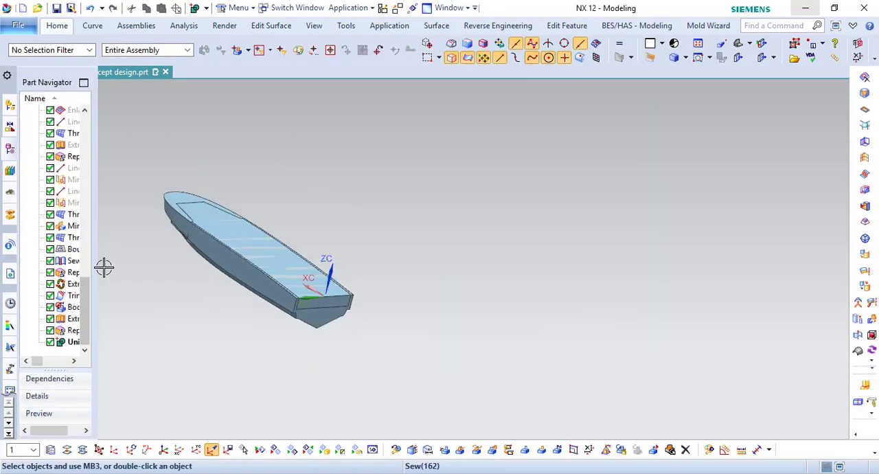
right_click(61, 323)
left_click(106, 78)
scroll(186, 210, "up", 5)
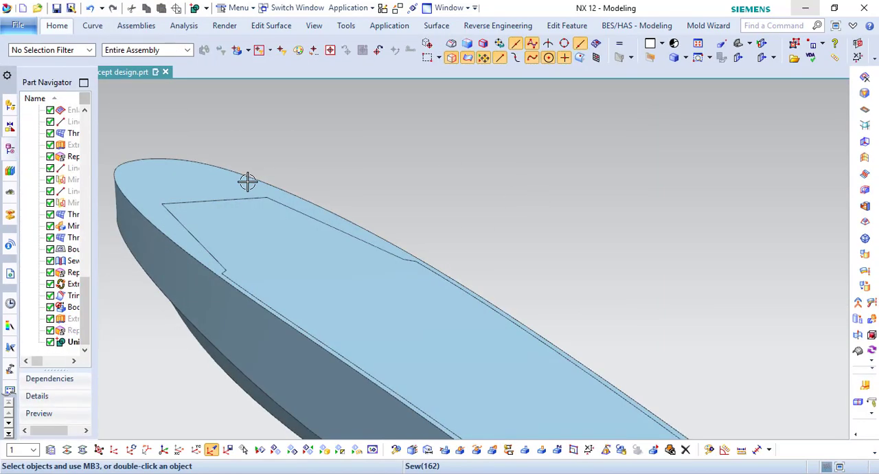
- Hide the united hull and the leftover deck sheet bodies
right_click(247, 182)
left_click(276, 211)
scroll(384, 206, "down", 3)
right_click(368, 225)
left_click(395, 256)
scroll(354, 252, "down", 2)
right_click(410, 320)
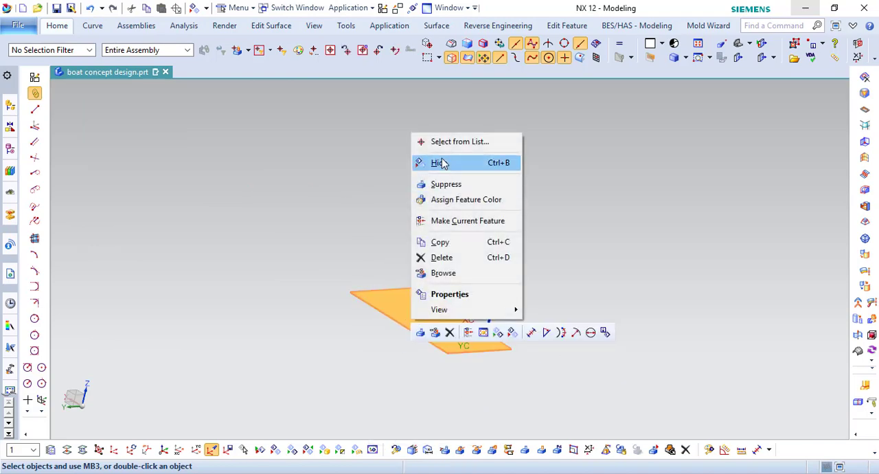
left_click(441, 163)
- Show the united hull and the extruded deck block again, leaving the deck sheets hidden
left_click(9, 147)
right_click(68, 343)
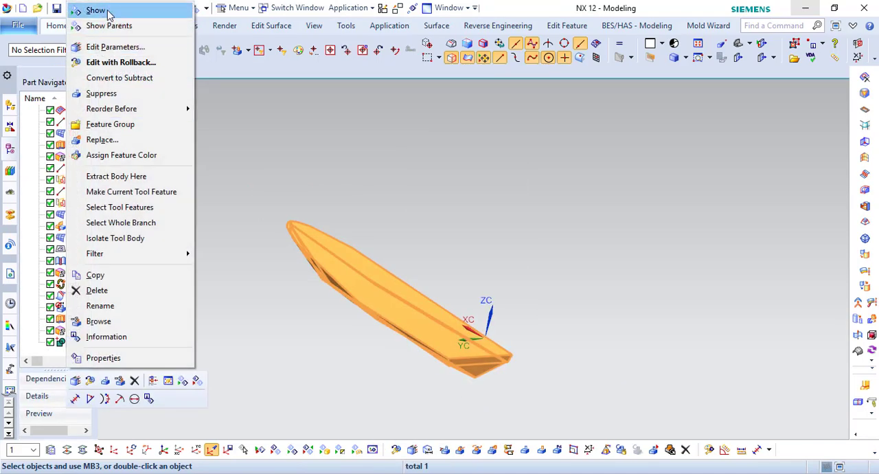
left_click(92, 8)
middle_click_drag(418, 363, 439, 360)
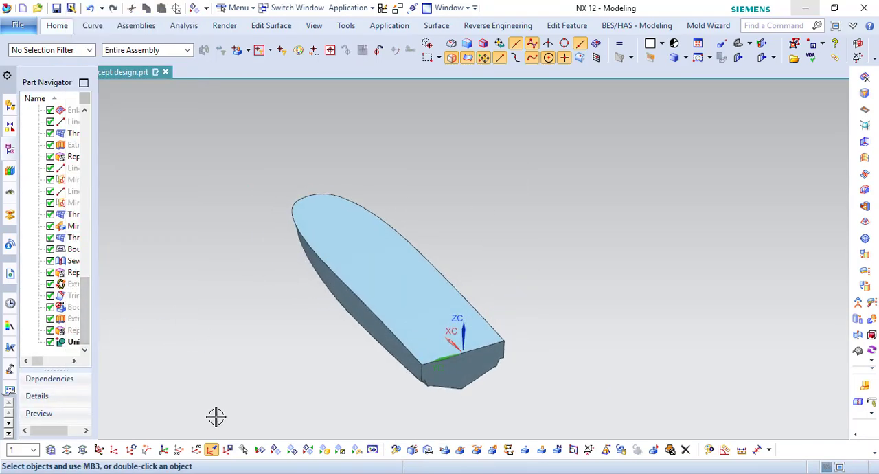
right_click(66, 319)
left_click(92, 9)
scroll(378, 269, "up", 3)
middle_click_drag(379, 269, 377, 258)
scroll(377, 260, "down", 1)
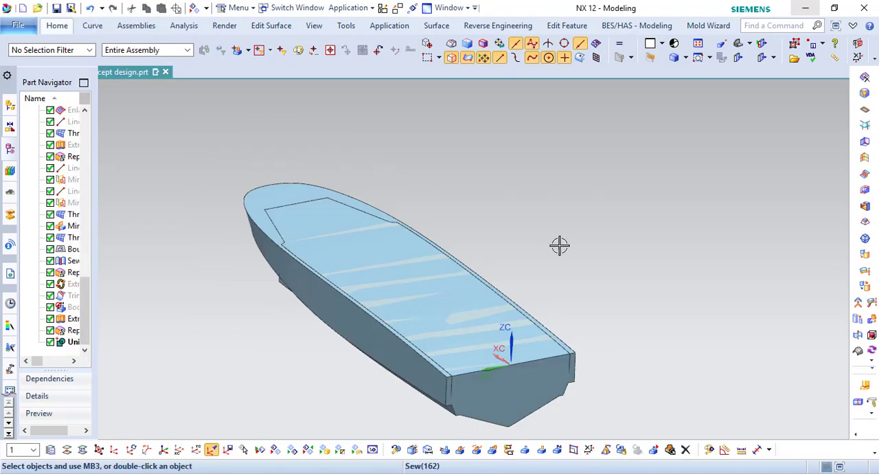
- Hide the united hull and turn on layer 199 to show its sheets
right_click(234, 162)
left_click(257, 204)
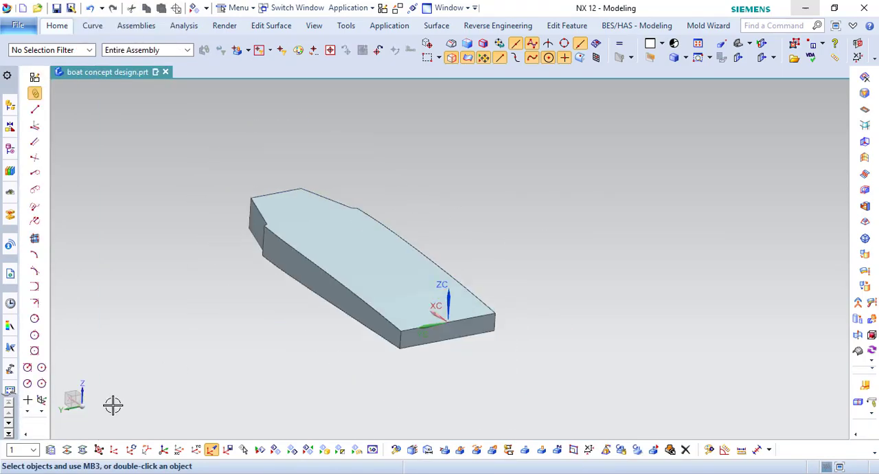
left_click(51, 449)
left_click(682, 293)
middle_click(459, 287)
- Split the extruded deck block crosswise with the large upright sheet, using the Face or Plane option
left_click(63, 27)
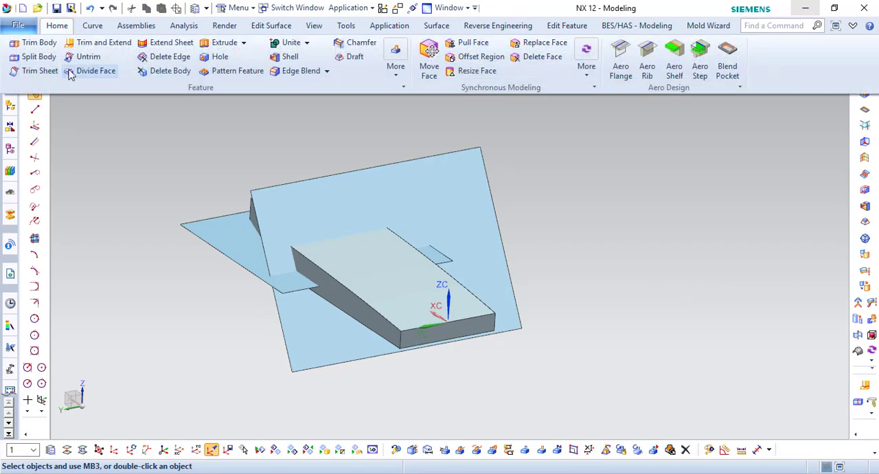
left_click(43, 59)
left_click(351, 257)
left_click(770, 169)
left_click(764, 181)
left_click(475, 227)
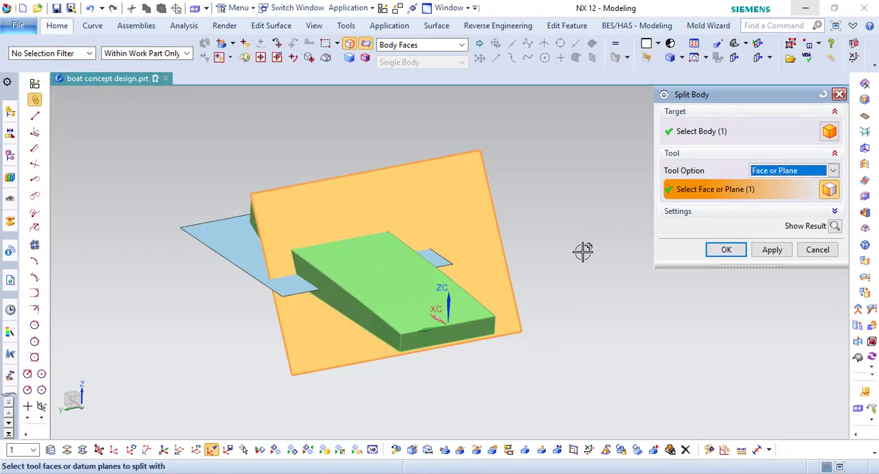
middle_click(583, 251)
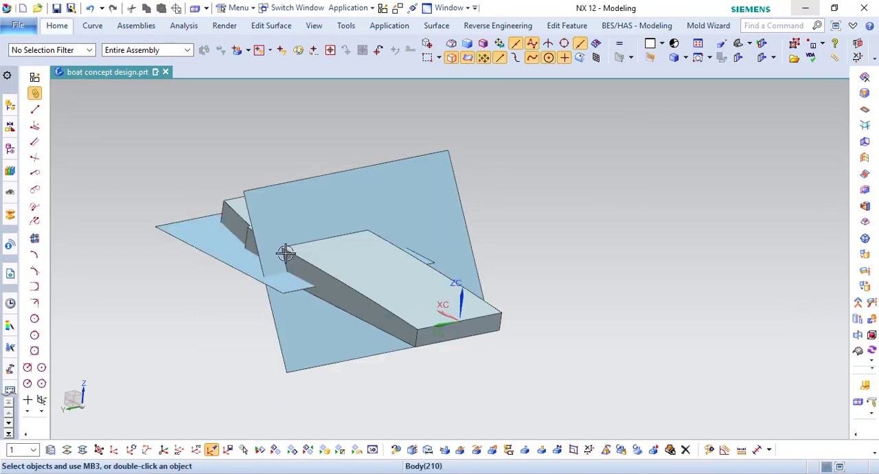
- Replace the underside of the block's front piece with the face of the horizontal sheet
middle_click_drag(285, 253, 321, 223)
left_click(69, 29)
scroll(279, 50, "down", 4)
scroll(304, 52, "up", 4)
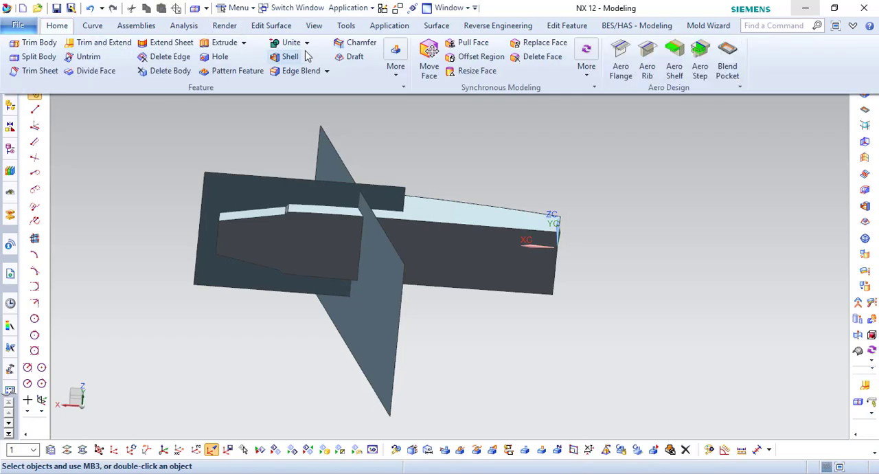
left_click(524, 45)
left_click(306, 232)
middle_click(304, 227)
left_click(293, 205)
middle_click(303, 246)
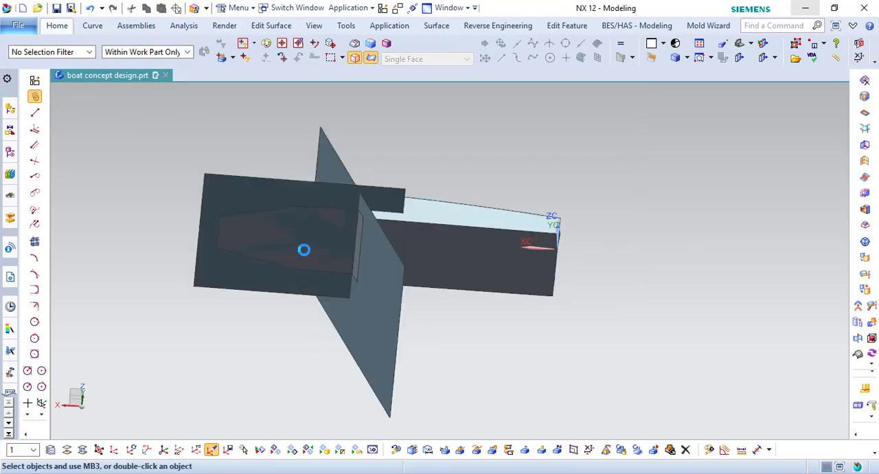
- Turn off layer 199 to hide the splitting and replacement sheets
middle_click_drag(304, 249, 410, 308)
left_click(52, 451)
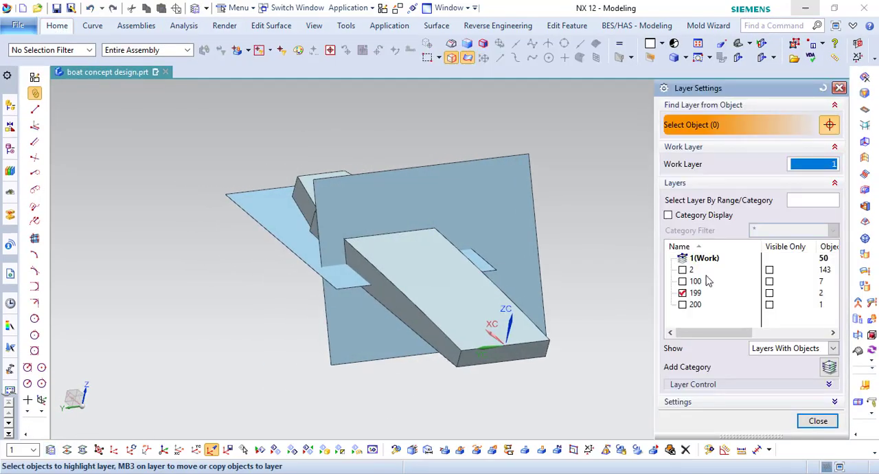
left_click(678, 292)
middle_click(676, 292)
middle_click_drag(405, 277, 390, 274)
- Unite the rear and front pieces of the deck block
left_click(56, 26)
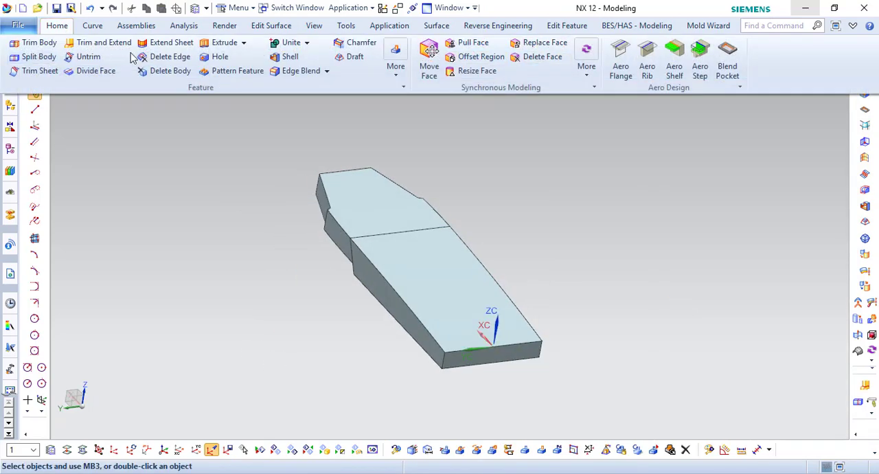
left_click(287, 44)
left_click(427, 265)
left_click(382, 204)
middle_click(381, 206)
- Show the united hull around the deck block
left_click(293, 451)
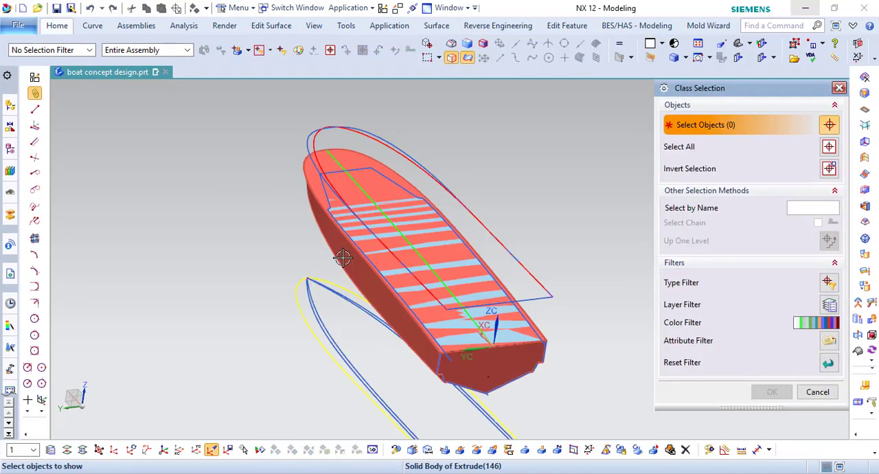
left_click(342, 257)
middle_click(344, 254)
- Subtract the stepped deck block from the hull to hollow out the deck recess
left_click(57, 26)
left_click(302, 75)
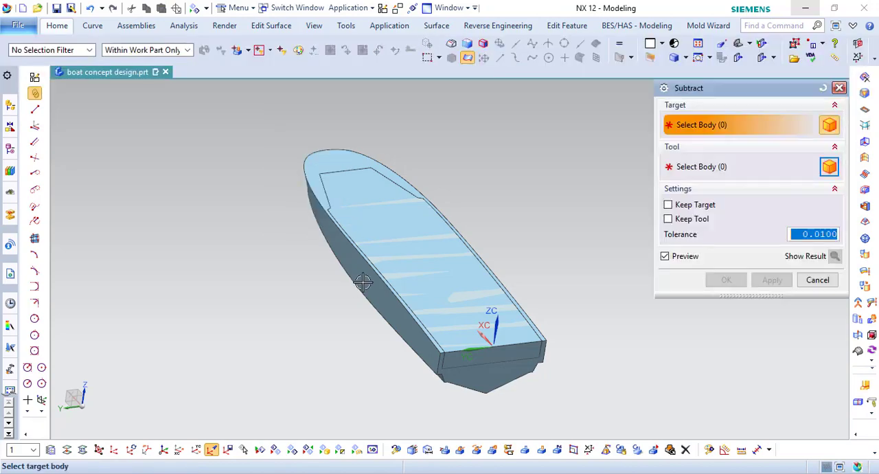
left_click(443, 230)
left_click(447, 287)
middle_click(447, 287)
left_click(613, 300)
middle_click_drag(447, 287, 529, 269)
left_click(528, 268)
scroll(448, 381, "up", 3)
- Use Replace Face at the stern to open the deck recess through the transom
left_click(9, 149)
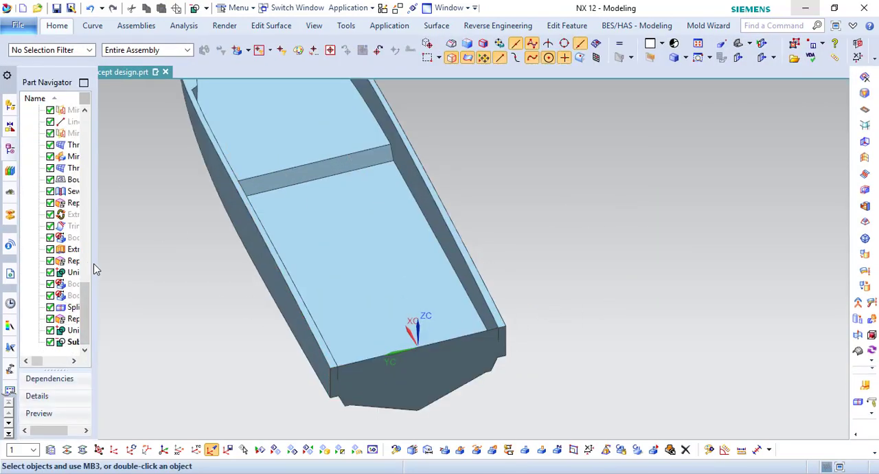
left_click_drag(96, 269, 123, 260)
left_click(168, 310)
left_click(57, 26)
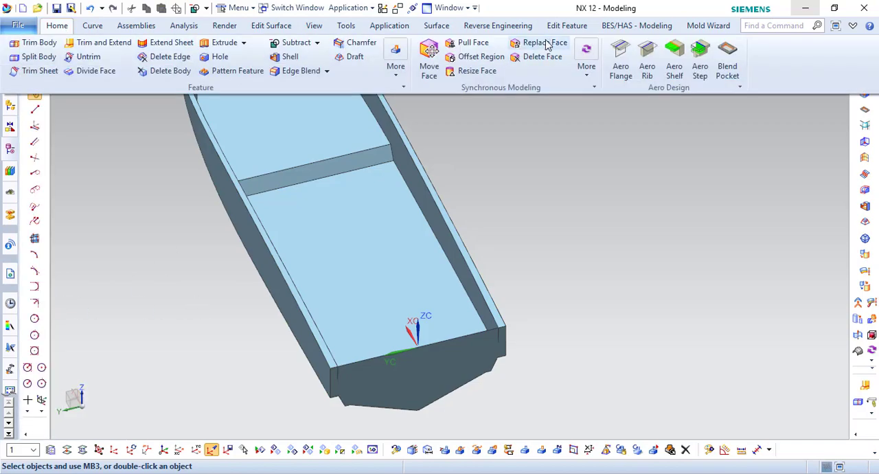
left_click(540, 40)
middle_click_drag(406, 364, 464, 304)
left_click(463, 304)
scroll(480, 344, "down", 2)
middle_click_drag(389, 291, 389, 304)
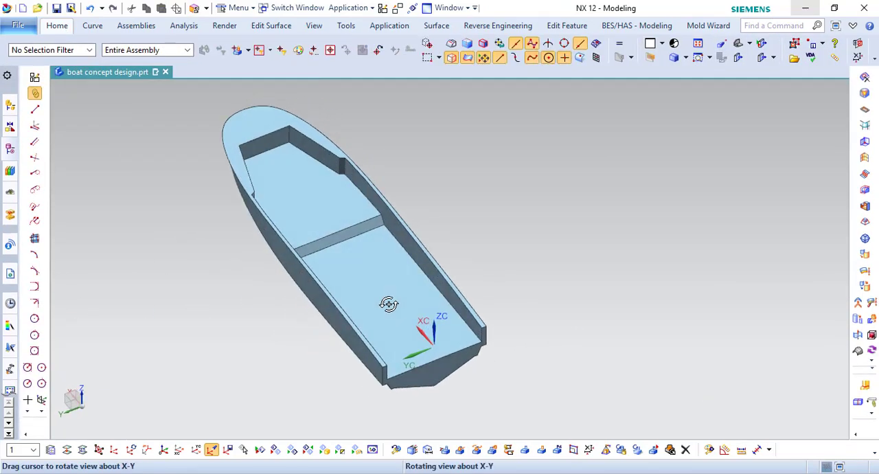
- Draft the walls around the front of the deck recess by 5° from their five upper edges
scroll(561, 245, "up", 1)
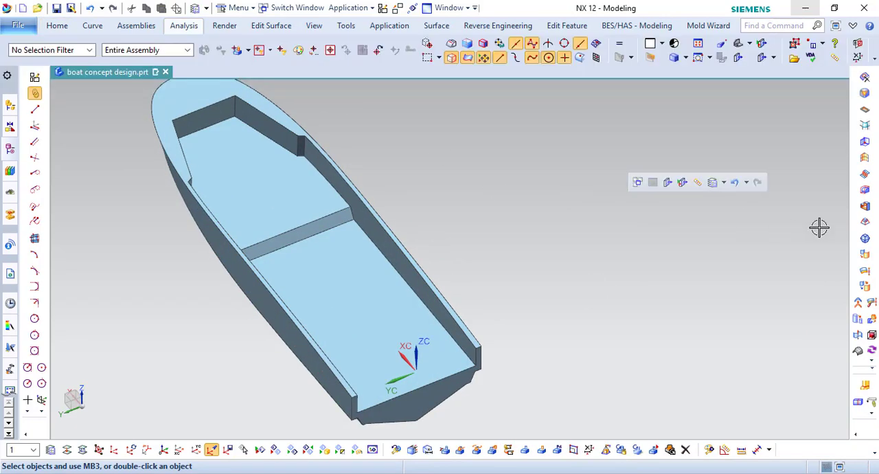
scroll(357, 149, "up", 3)
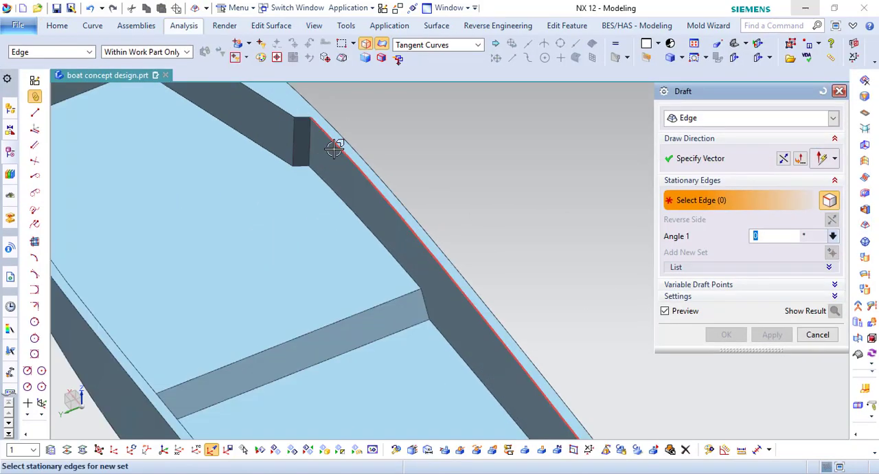
scroll(340, 168, "down", 2)
scroll(344, 177, "down", 2)
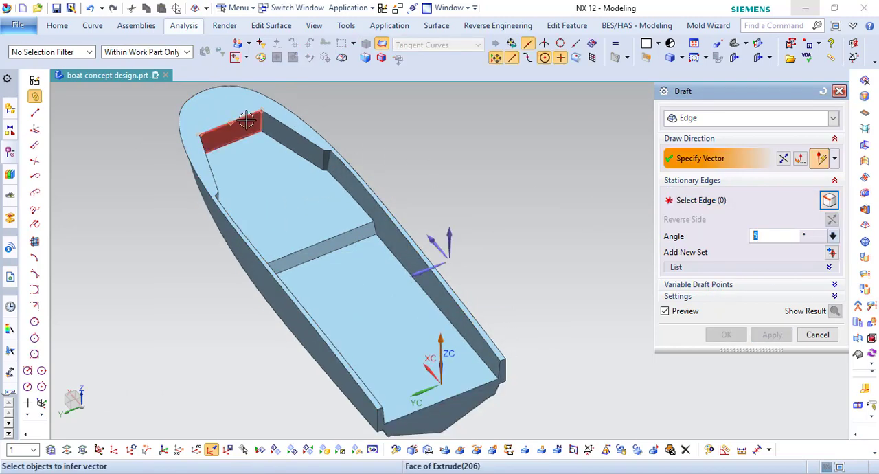
left_click(275, 121)
scroll(327, 151, "up", 6)
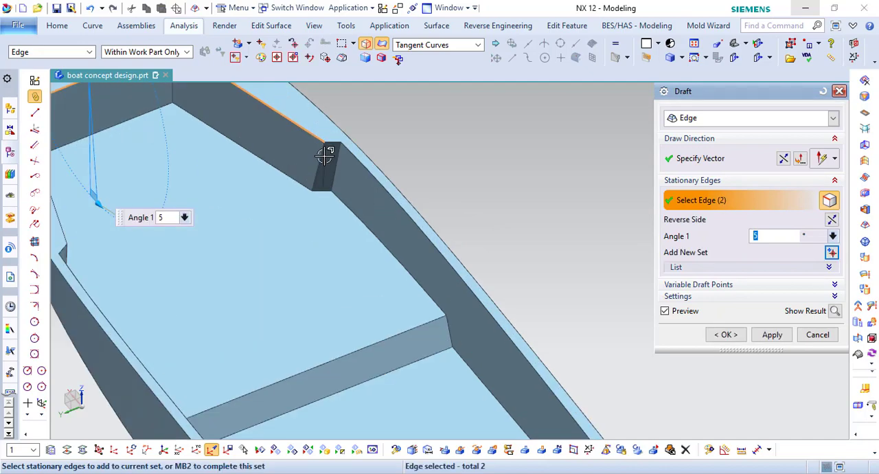
left_click(337, 136)
scroll(310, 157, "down", 5)
scroll(212, 162, "up", 1)
left_click(181, 193)
scroll(182, 206, "up", 7)
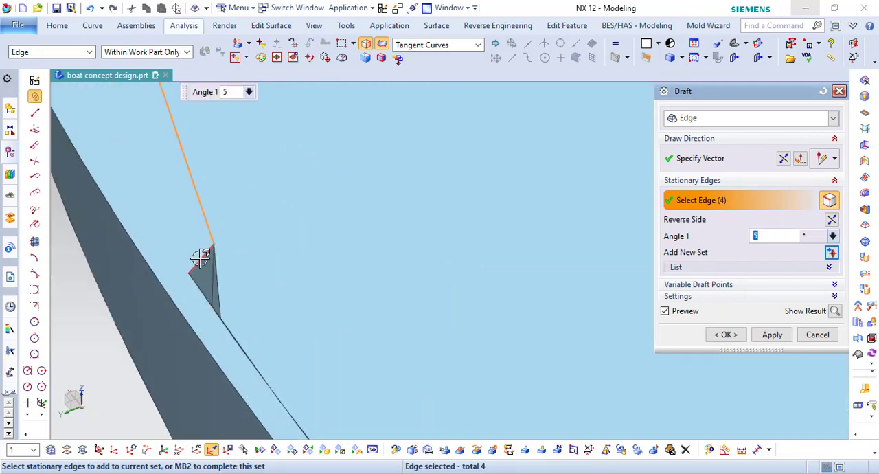
left_click(198, 256)
scroll(295, 210, "down", 5)
left_click(729, 336)
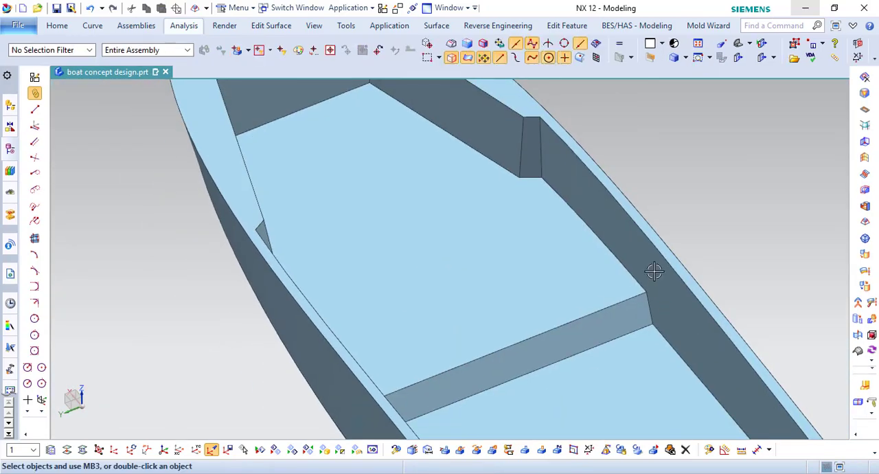
- Change the front recess walls' draft angle to 10°
scroll(664, 173, "down", 3)
left_click(665, 174)
double_click(476, 199)
left_click(721, 198)
scroll(486, 180, "up", 5)
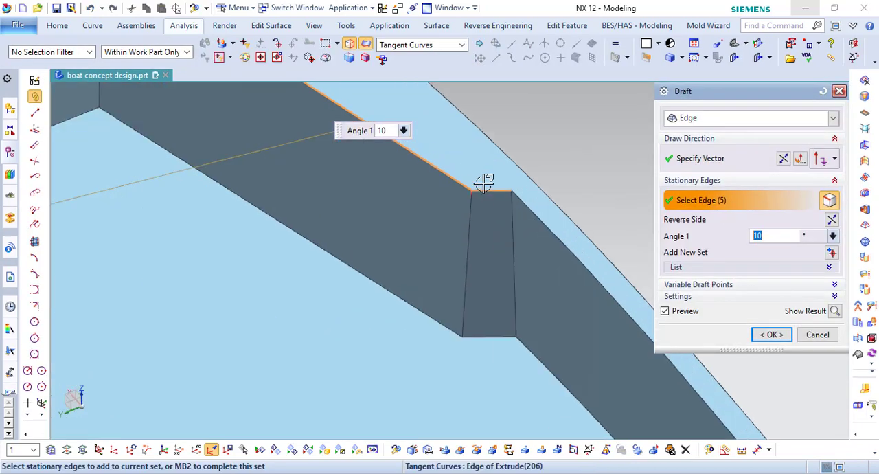
- Remove the two short corner edges from the front recess draft, keeping only the three long upper edges at 10°
left_click(467, 198, "shift")
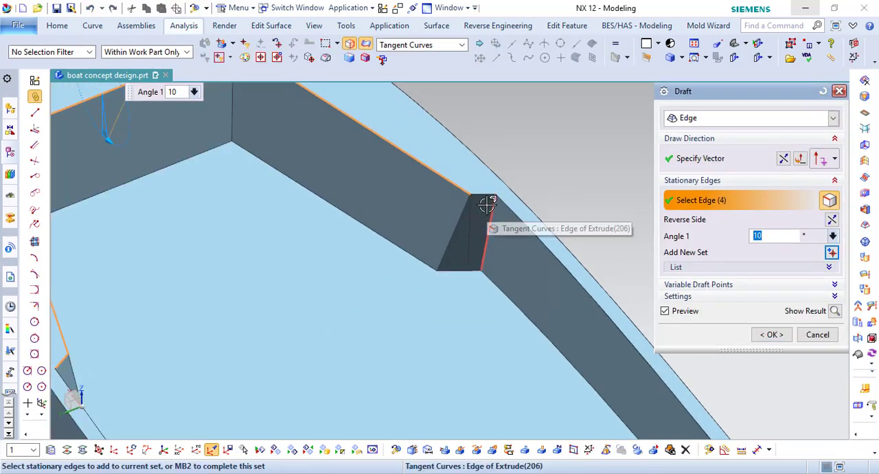
left_click(784, 333)
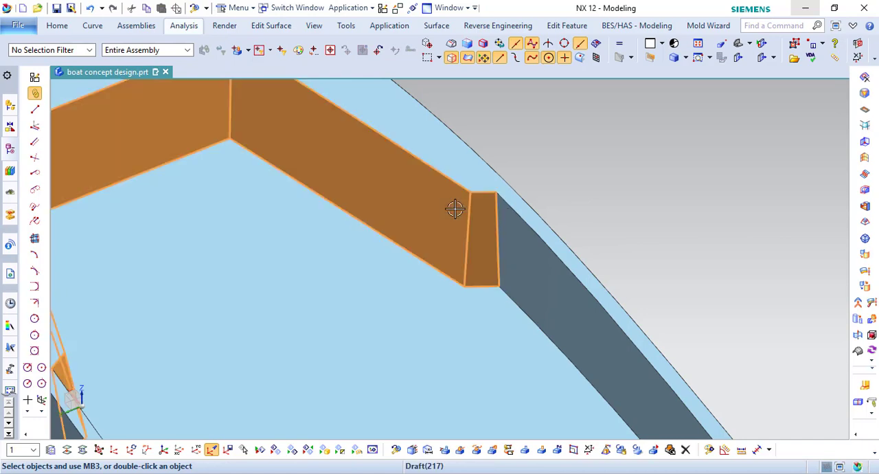
double_click(491, 203)
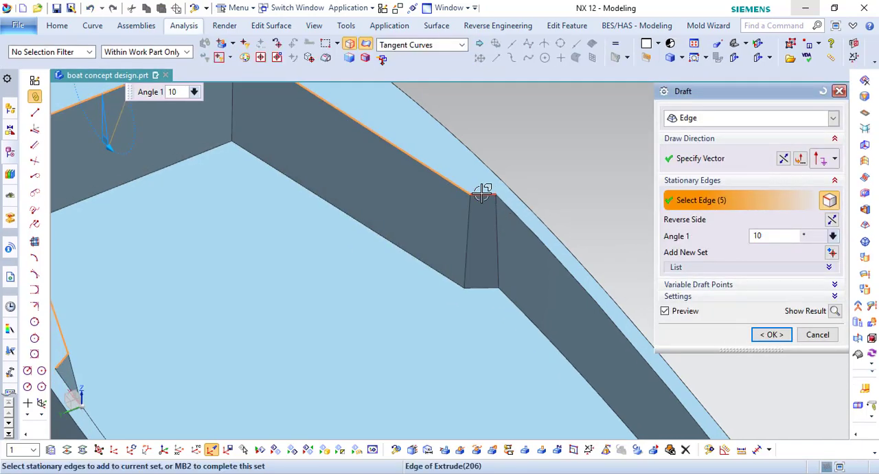
left_click(482, 193, "shift")
scroll(482, 193, "down", 4)
scroll(270, 265, "up", 4)
left_click(307, 272)
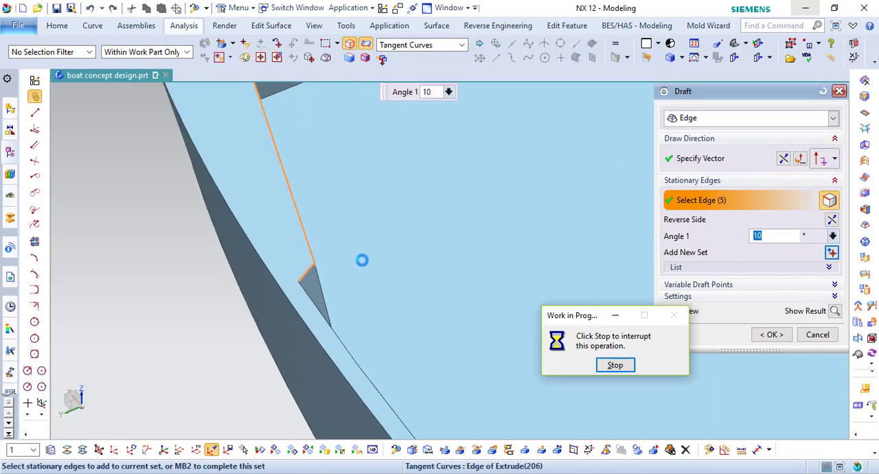
scroll(365, 259, "down", 3)
left_click(338, 273, "shift")
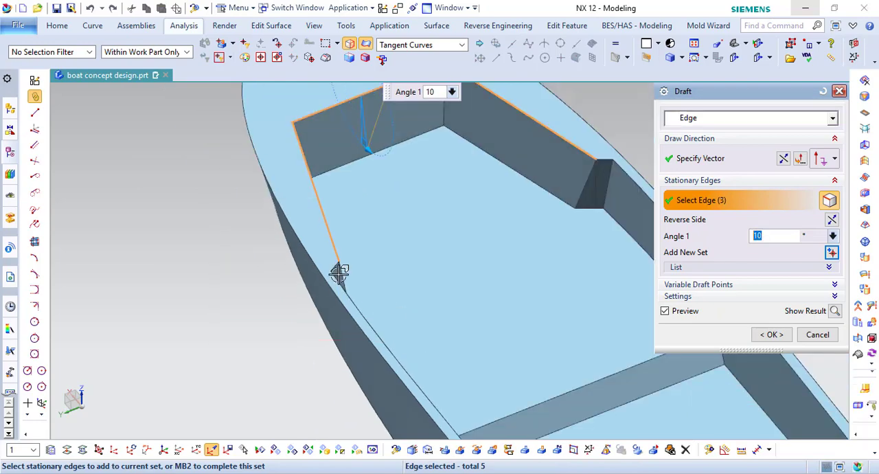
scroll(339, 275, "up", 4)
left_click(770, 336)
- Draft the two short corner walls of the front recess by 10° from their upper edges
scroll(390, 210, "down", 1)
scroll(390, 210, "down", 5)
middle_click_drag(390, 210, 445, 186)
key("F8")
scroll(282, 217, "down", 3)
scroll(456, 210, "up", 5)
left_click(874, 215)
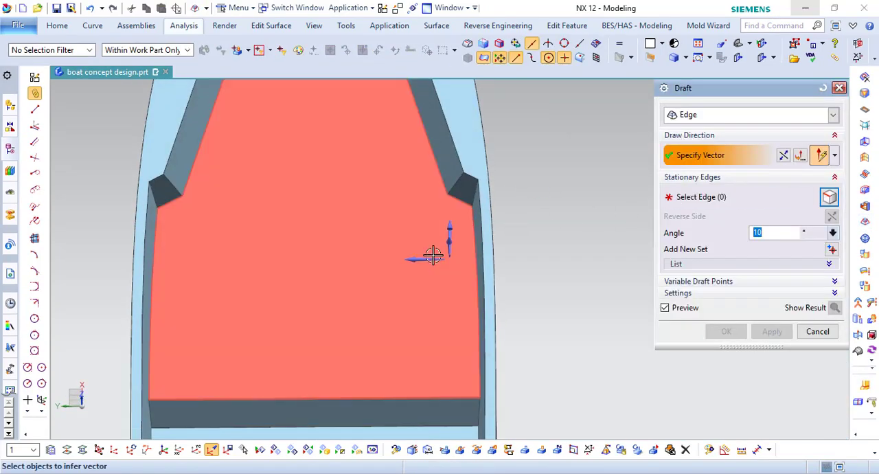
middle_click_drag(432, 249, 410, 275)
scroll(403, 220, "up", 6)
left_click(526, 212)
scroll(511, 237, "down", 4)
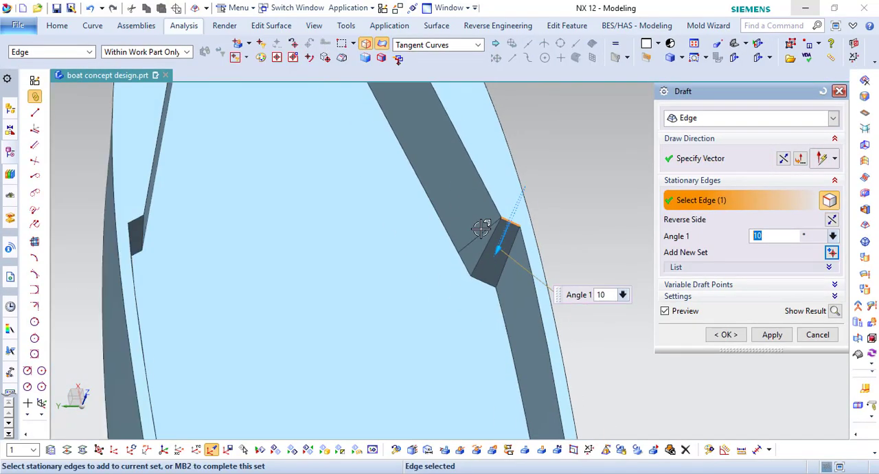
scroll(132, 218, "up", 2)
middle_click(279, 224)
middle_click(279, 224)
scroll(387, 165, "down", 2)
- Turn on the layer holding the U-shaped front seat's outline curves
middle_click_drag(387, 165, 385, 184)
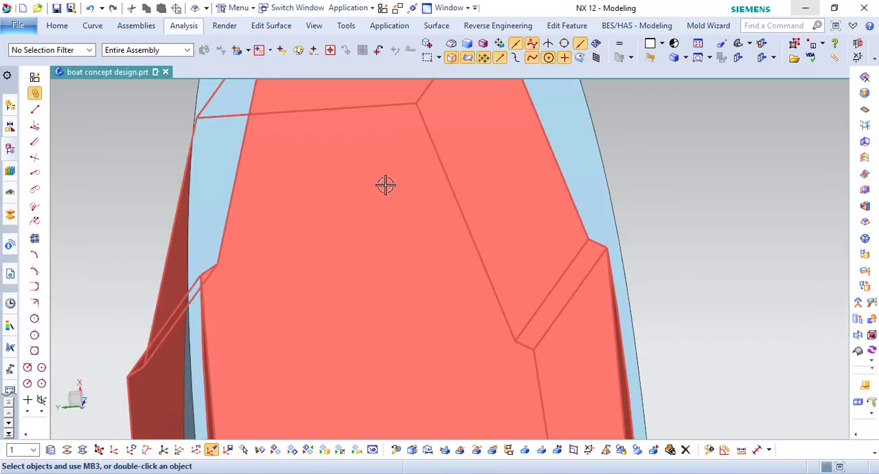
key("F8")
left_click(683, 206)
scroll(682, 206, "down", 7)
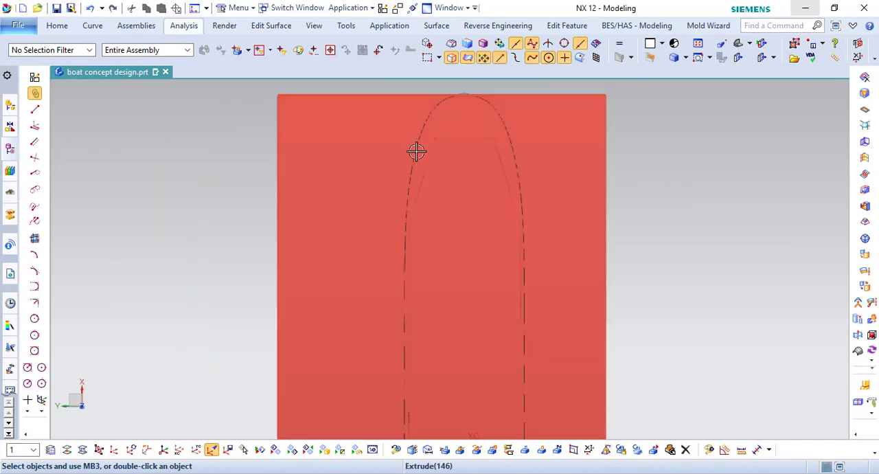
middle_click_drag(486, 235, 476, 232, "shift")
scroll(594, 254, "up", 4)
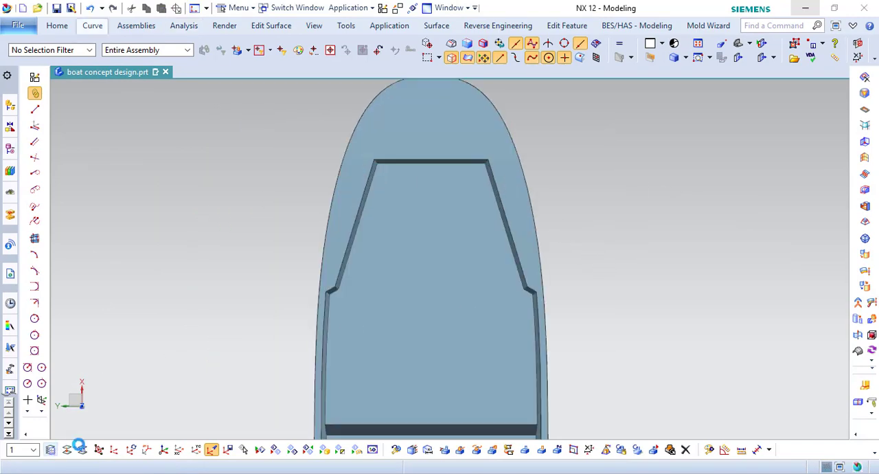
left_click(683, 293)
middle_click(682, 292)
scroll(405, 204, "up", 2)
middle_click_drag(405, 204, 405, 194)
- Extrude the connected curves of the U-shaped front seat outline down to the recess floor as a separate body
left_click(57, 26)
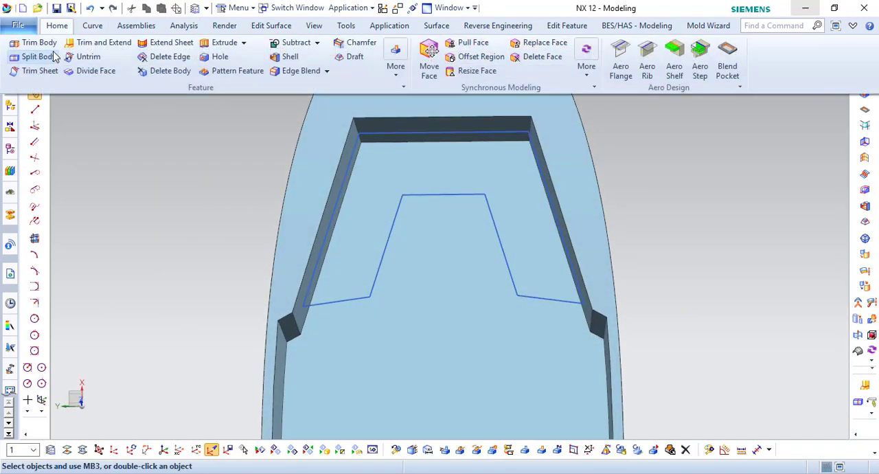
left_click(223, 42)
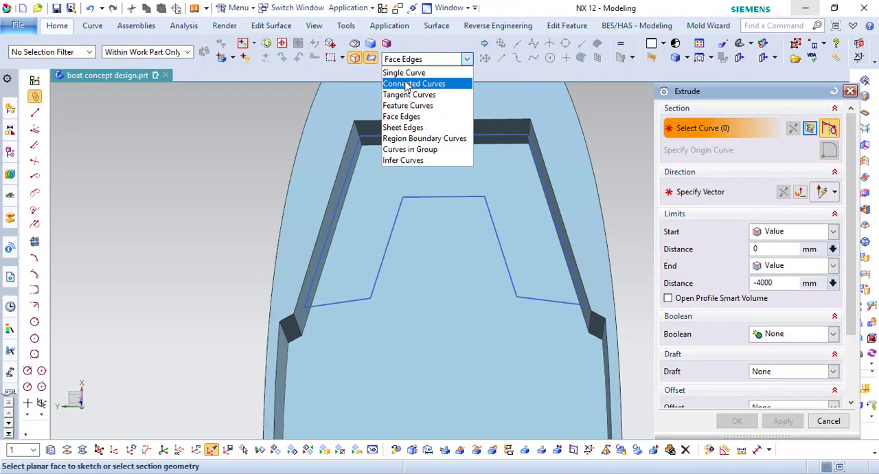
left_click(413, 95)
left_click(390, 135)
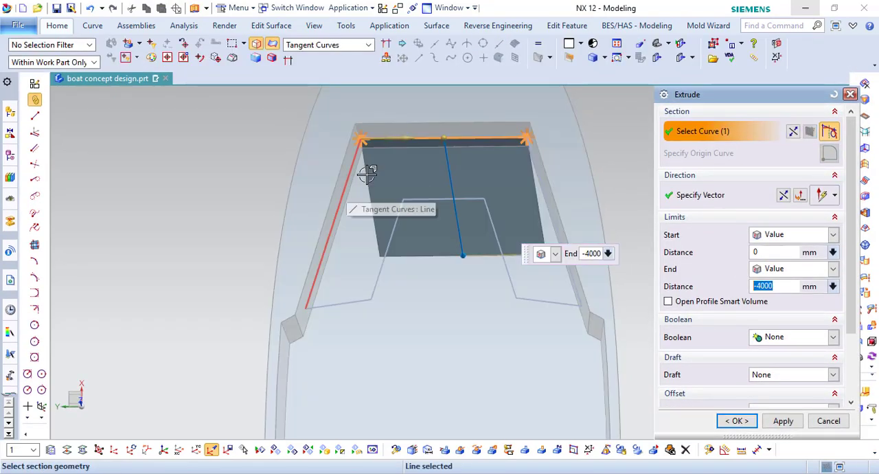
left_click(477, 138, "shift")
left_click(326, 45)
left_click(390, 136)
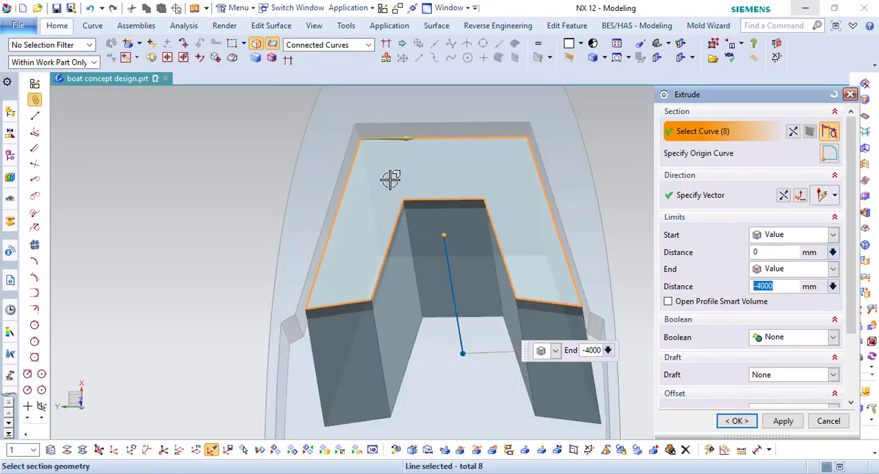
left_click(798, 327)
left_click(457, 320)
middle_click(456, 316)
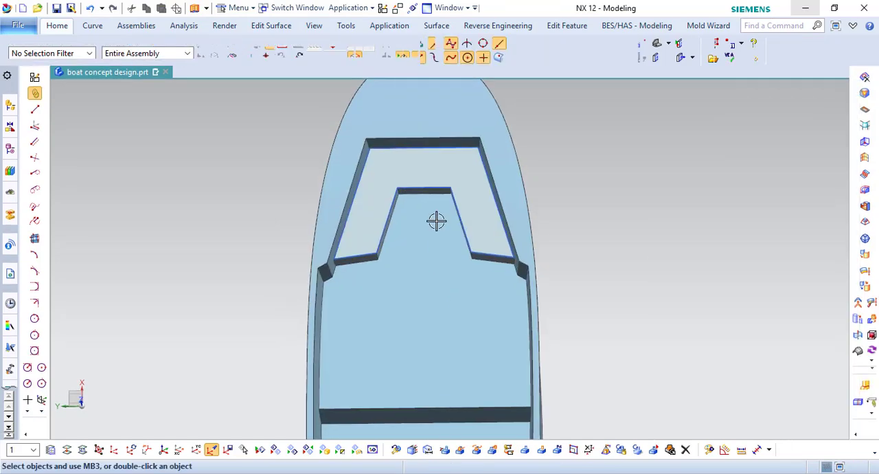
- Draft the aft and inner walls of the front seat by 10° from their five upper edges
scroll(435, 219, "up", 1)
key("F8")
middle_click_drag(479, 241, 480, 220)
left_click(56, 26)
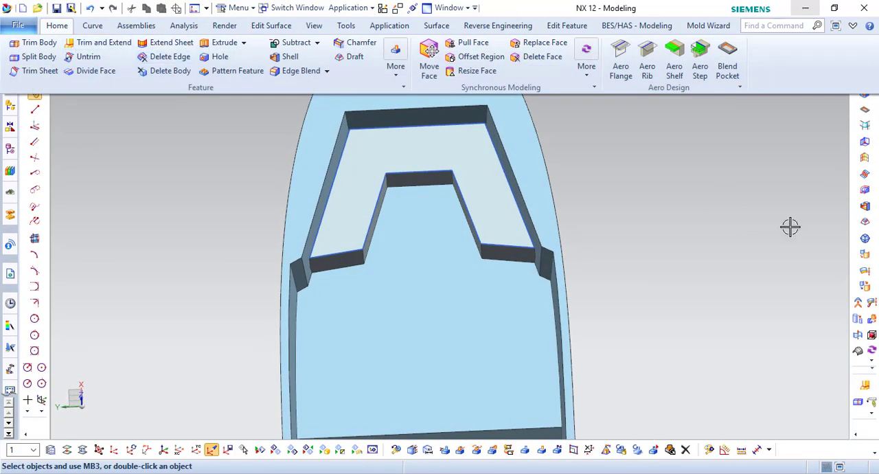
left_click(863, 208)
middle_click_drag(460, 267, 478, 252)
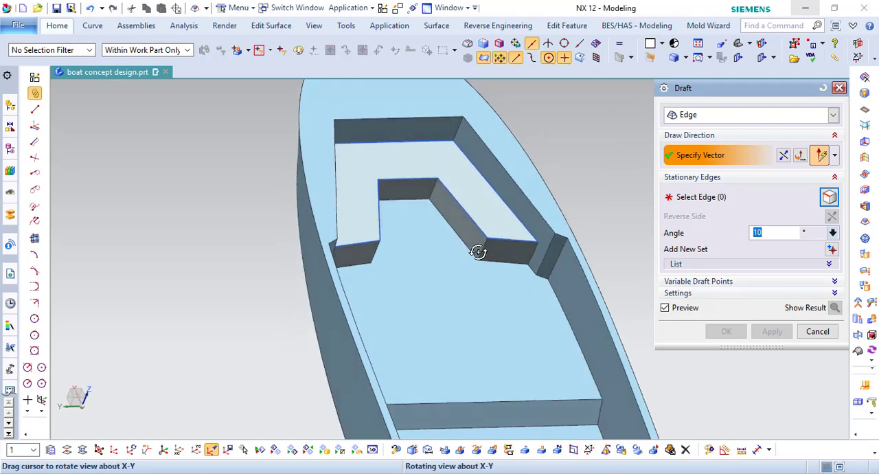
left_click(463, 235)
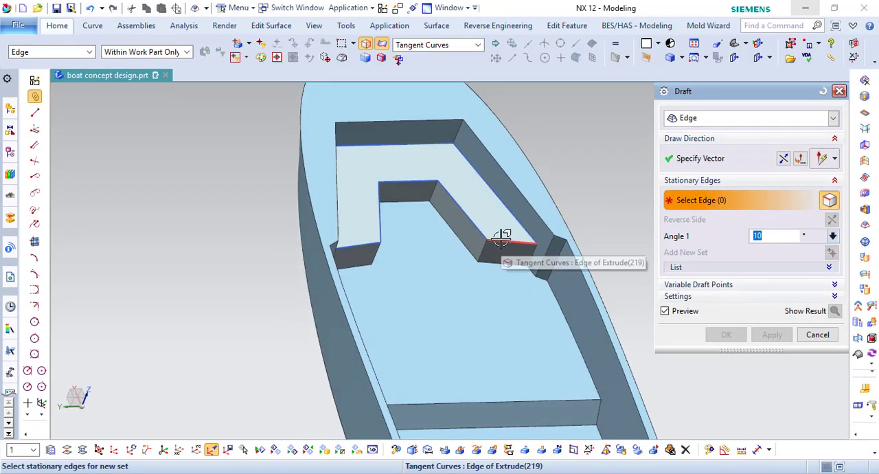
left_click(501, 238)
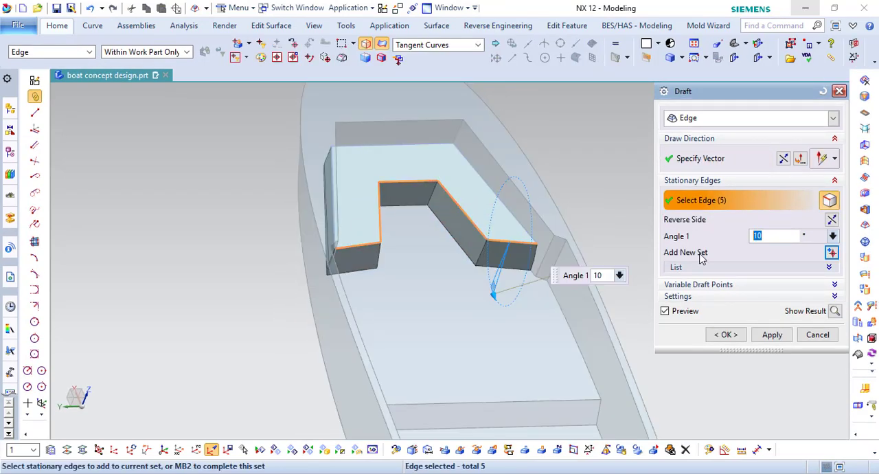
left_click(726, 335)
- Turn off the seat outline curves' layer and save the part
middle_click_drag(453, 220, 604, 253)
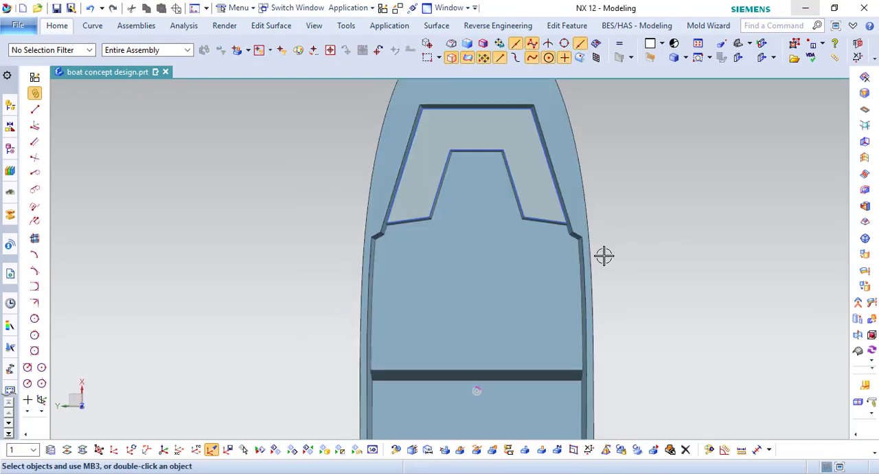
left_click(51, 452)
left_click(682, 293)
middle_click(663, 267)
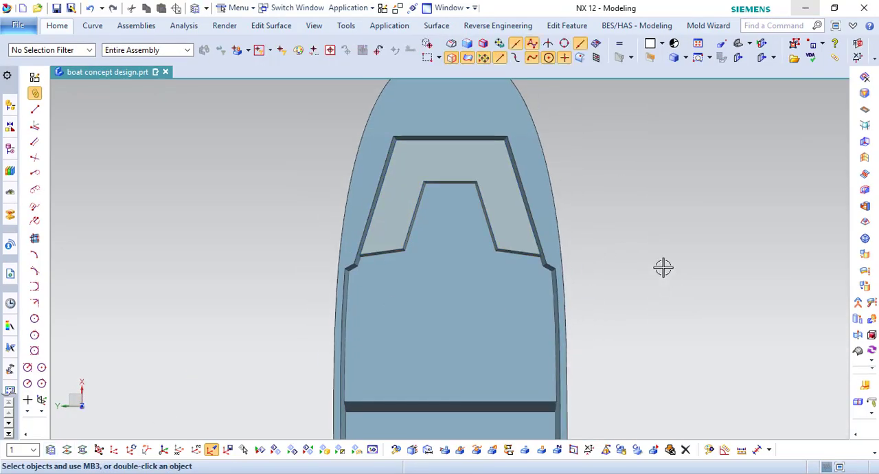
middle_click_drag(673, 231, 655, 303, "shift")
left_click(655, 303)
key("ctrl+s")
- Unite the front seat with the hull
left_click(58, 26)
left_click(316, 42)
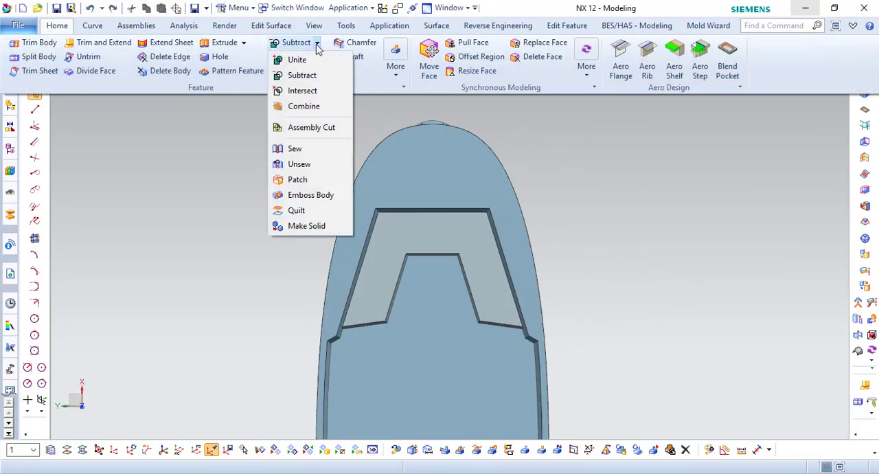
left_click(296, 59)
left_click(471, 338)
left_click(531, 269)
middle_click(531, 268)
- Turn on the layer holding the console and seat surfaces in the boat
scroll(634, 326, "down", 5)
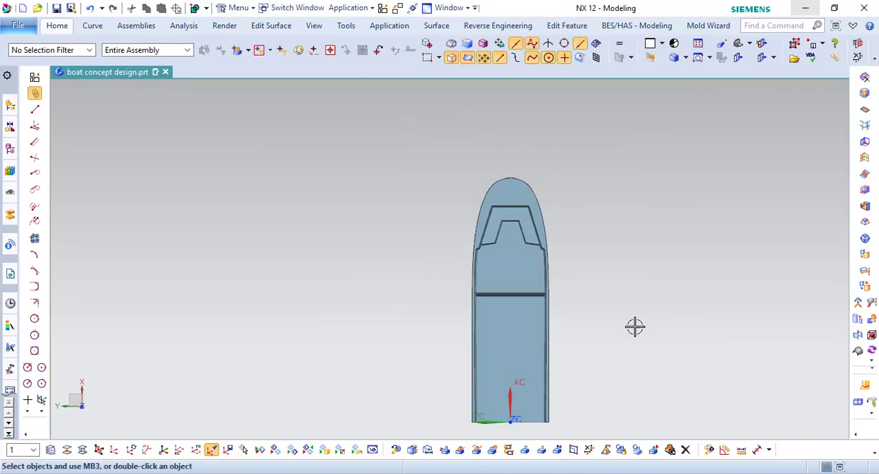
middle_click_drag(552, 290, 512, 281)
key("ctrl+l")
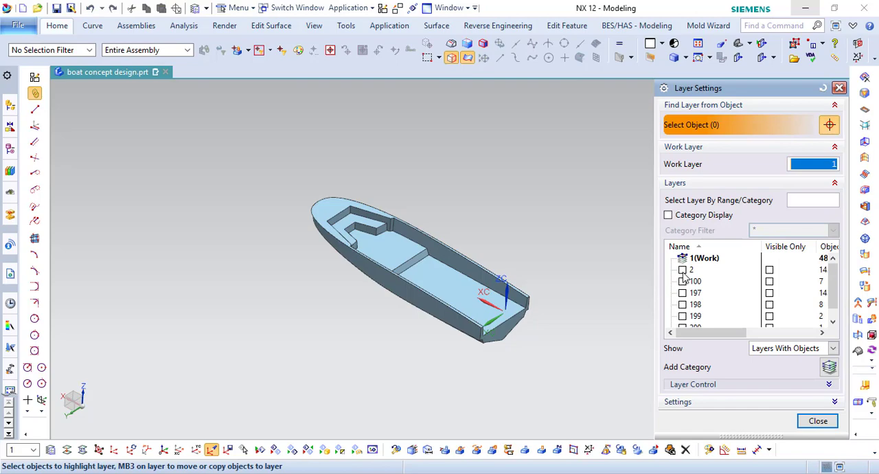
left_click(812, 416)
scroll(400, 271, "up", 2)
- Try hiding the hull to isolate the console and seats, and undo the hiding
left_click(393, 289)
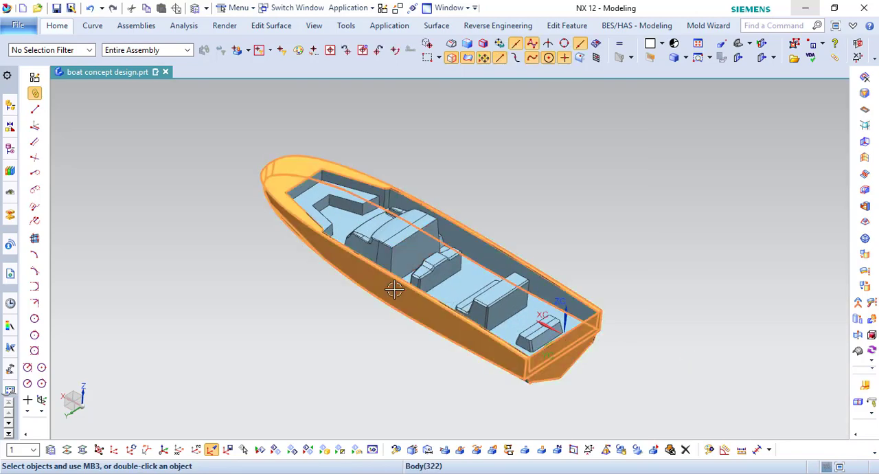
key("ctrl+b")
mouse_move(403, 277)
middle_mouse_down()
mouse_move(473, 188)
mouse_move(457, 226)
mouse_move(402, 275)
middle_mouse_up()
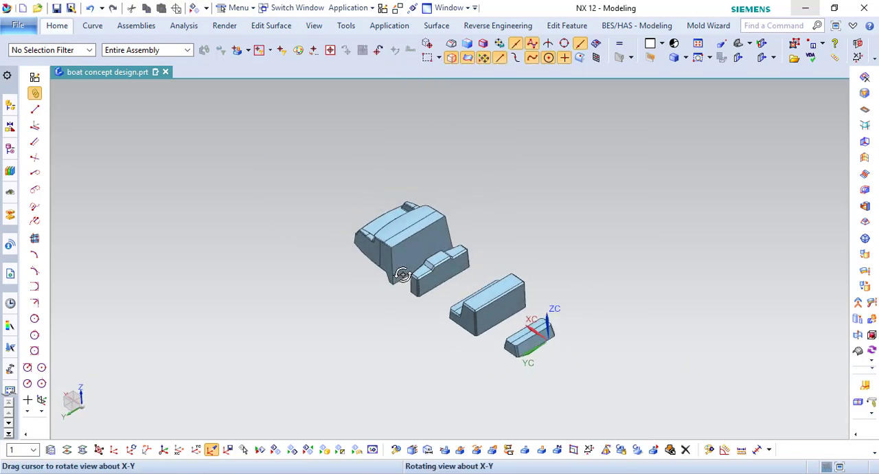
left_click(90, 8)
key("Escape")
left_click(57, 26)
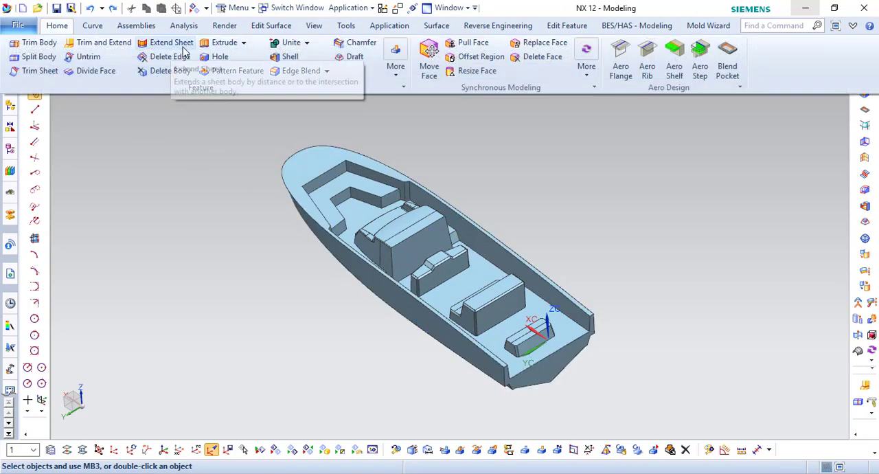
left_click(307, 43)
left_click(297, 180)
left_click(364, 212)
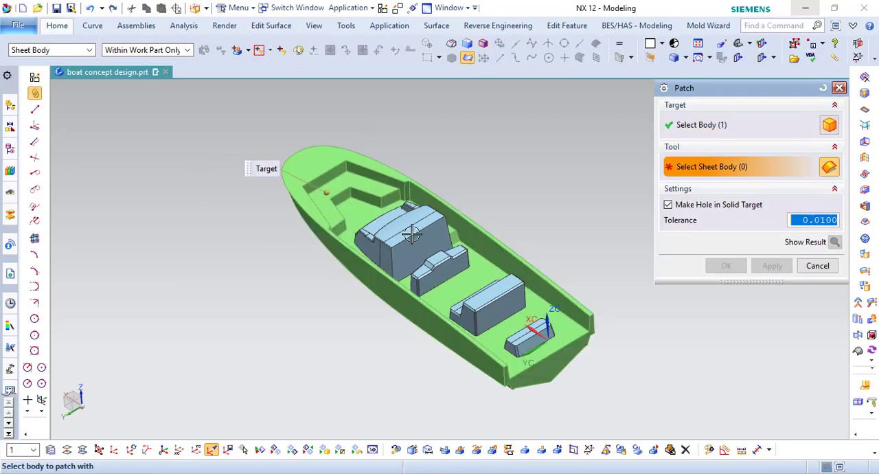
middle_click_drag(405, 240, 492, 261)
key("F8")
scroll(195, 170, "up", 2)
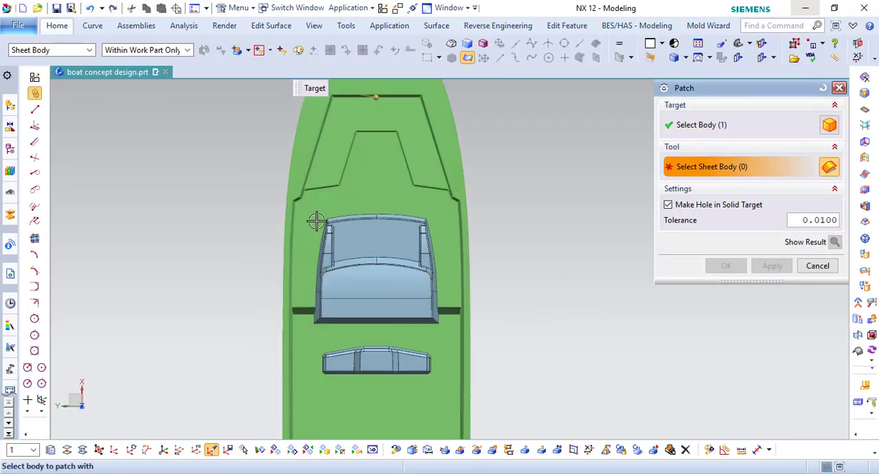
left_click(819, 265)
- Hide the hull and sew all sheets of the front console into a solid
right_click(450, 158)
left_click(473, 223)
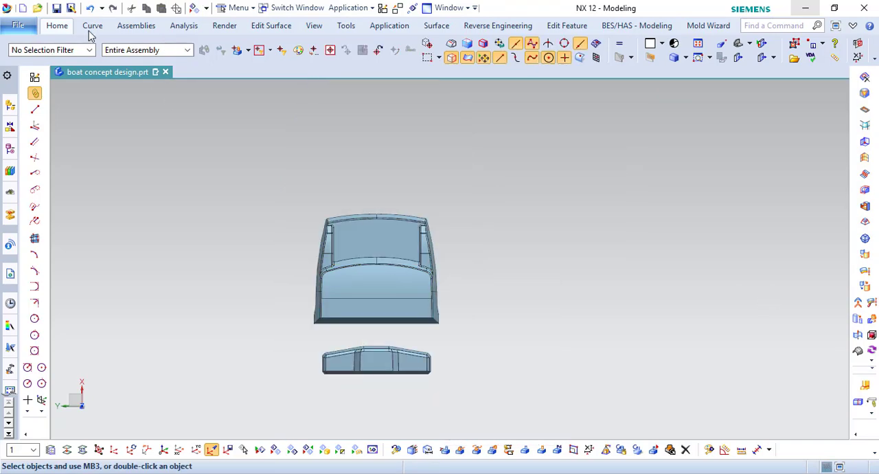
left_click(57, 25)
left_click(307, 43)
left_click(294, 148)
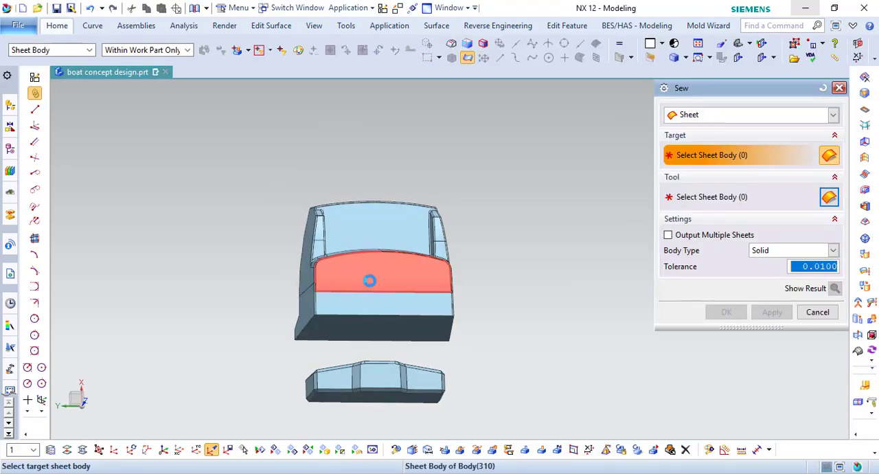
left_click(382, 271)
left_click_drag(187, 139, 545, 348)
left_click(767, 319)
- Sew the sheets of the narrow seat behind the console into a solid
scroll(432, 142, "down", 5)
scroll(415, 219, "up", 8)
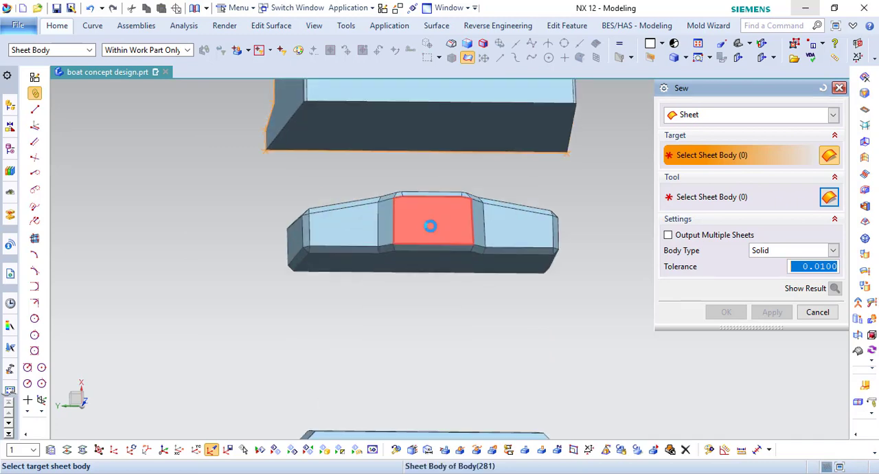
left_click(430, 226)
left_click_drag(220, 164, 610, 297)
left_click(769, 314)
- Sew the stepped bench's sheets into a solid, using its large upper face as the target
scroll(443, 227, "down", 6)
scroll(446, 298, "up", 4)
left_click(447, 298)
left_click_drag(267, 212, 595, 375)
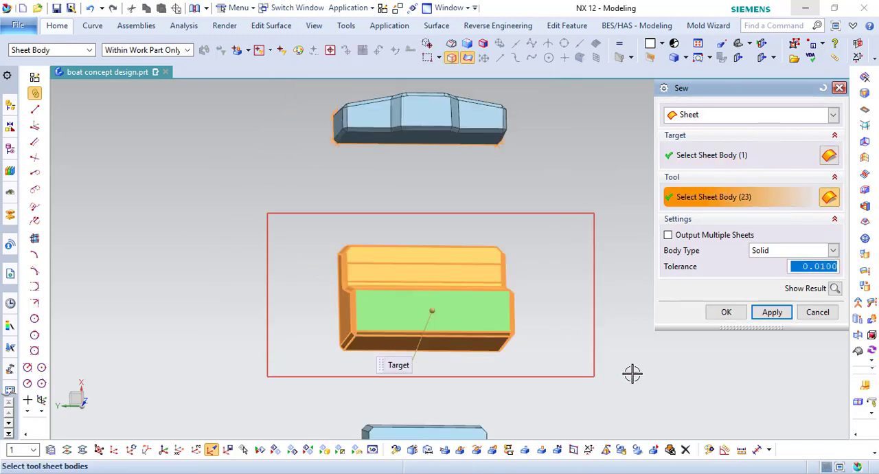
left_click(771, 313)
- Sew the sheets of the small rear seat at the stern into a solid
scroll(380, 166, "down", 2)
scroll(418, 333, "up", 4)
left_click(414, 341)
left_click(740, 313)
scroll(569, 342, "down", 4)
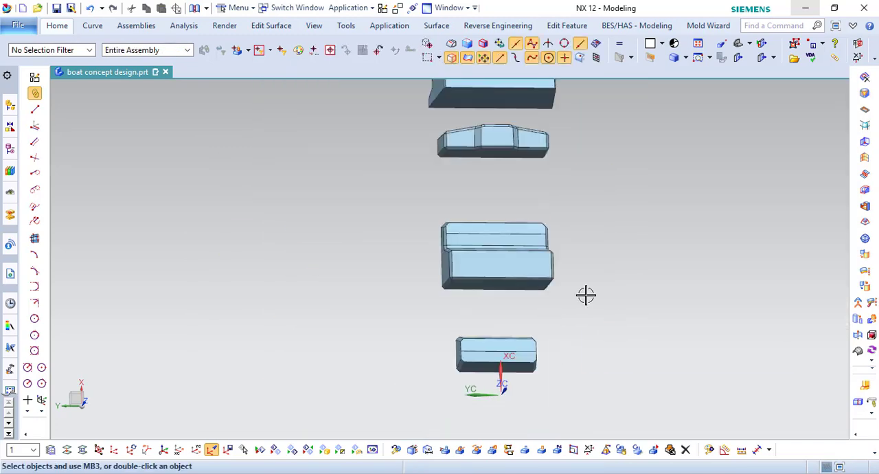
- Change the display color of the front console and the three seat solids to dark gray
right_click(584, 294)
left_click(545, 117)
scroll(388, 269, "down", 4)
left_click(673, 452)
left_click_drag(368, 115, 530, 353)
left_click(770, 392)
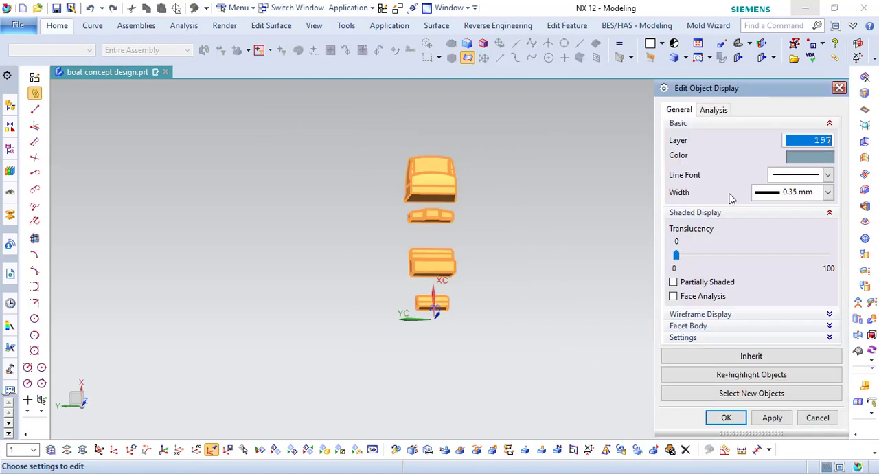
left_click(799, 158)
left_click(734, 166)
middle_click(734, 166)
middle_click(733, 165)
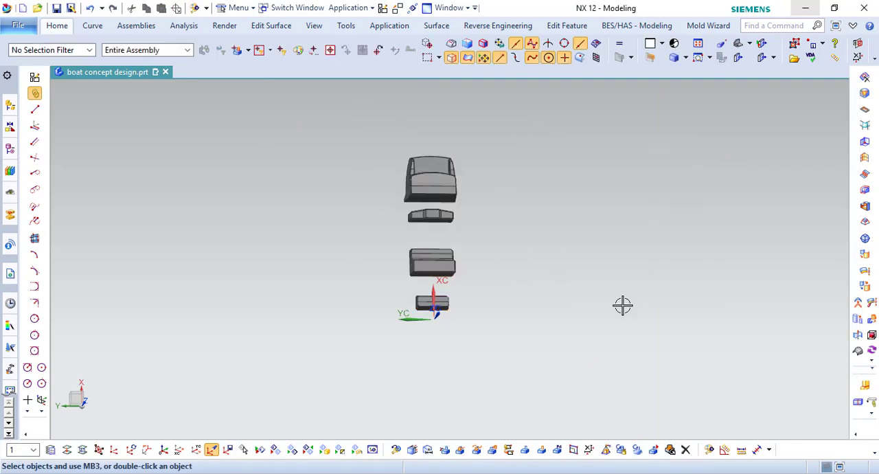
- Show the hidden hull body again together with the console and seats
scroll(391, 218, "up", 2)
left_click(293, 450)
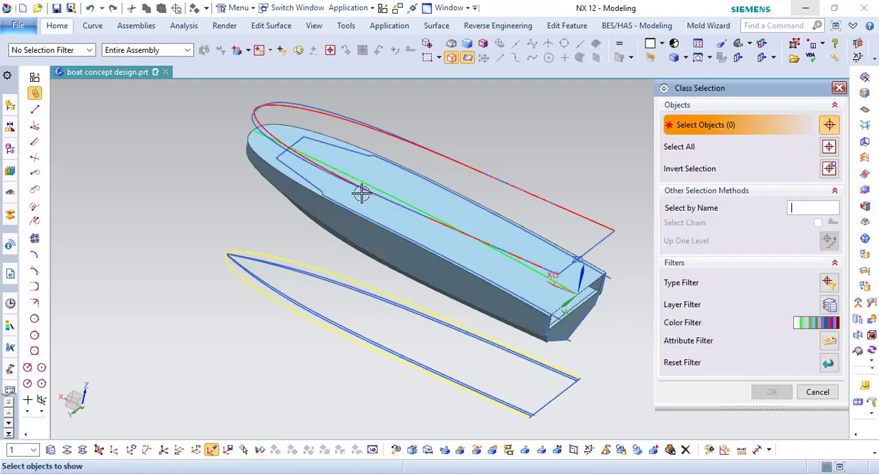
left_click(425, 192)
middle_click(425, 262)
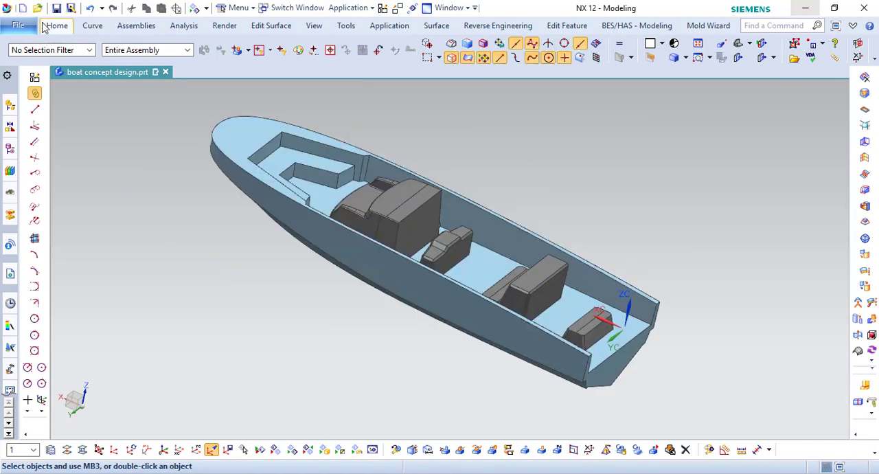
- Patch the front console and the narrow seat behind it into the hull, making holes in the solid target
left_click(57, 26)
left_click(301, 42)
left_click(297, 180)
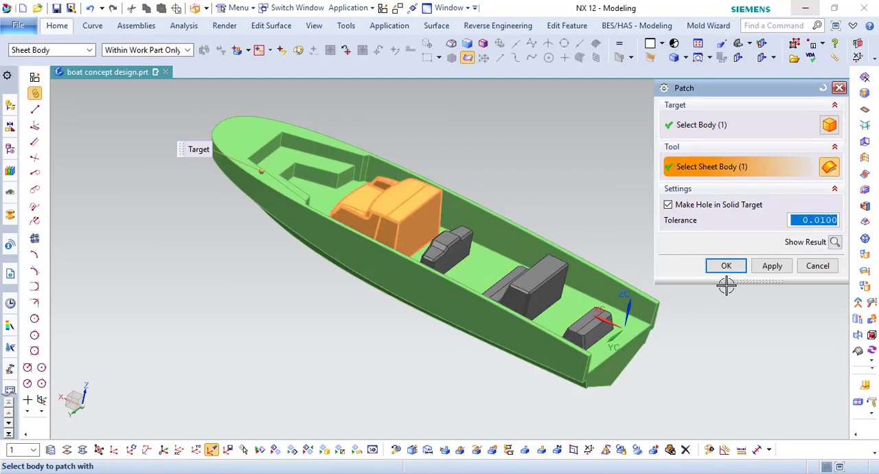
left_click(772, 265)
left_click(761, 267)
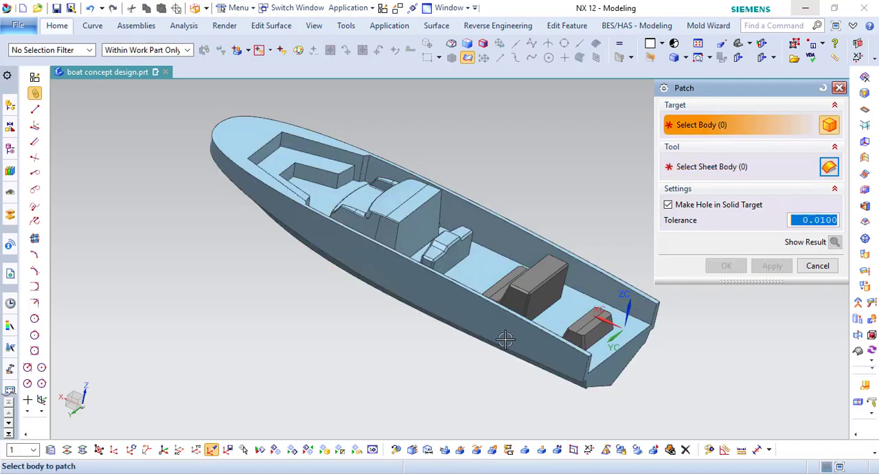
- Patch the stepped bench and the small stern seat into the hull body
left_click(506, 337)
left_click(544, 283)
left_click(762, 267)
left_click(583, 355)
left_click(588, 328)
middle_click(651, 287)
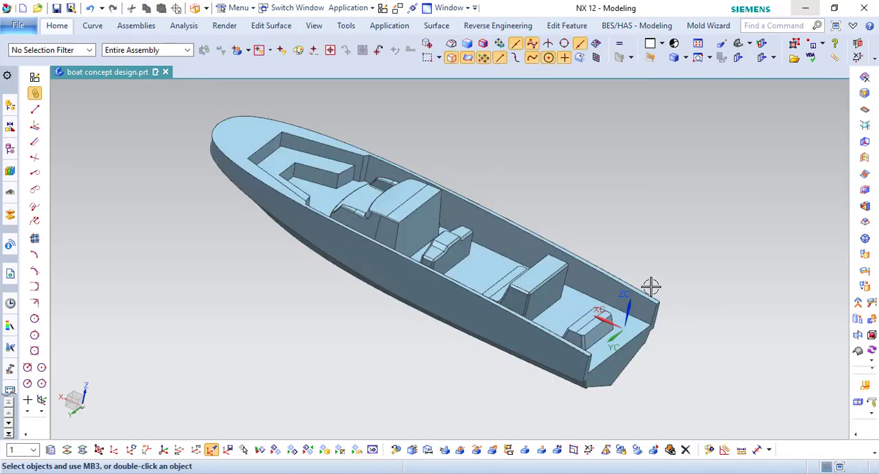
- Turn on layers 197, 198 and 199 to display the boat's seats, table, railings and roof
key("ctrl+l")
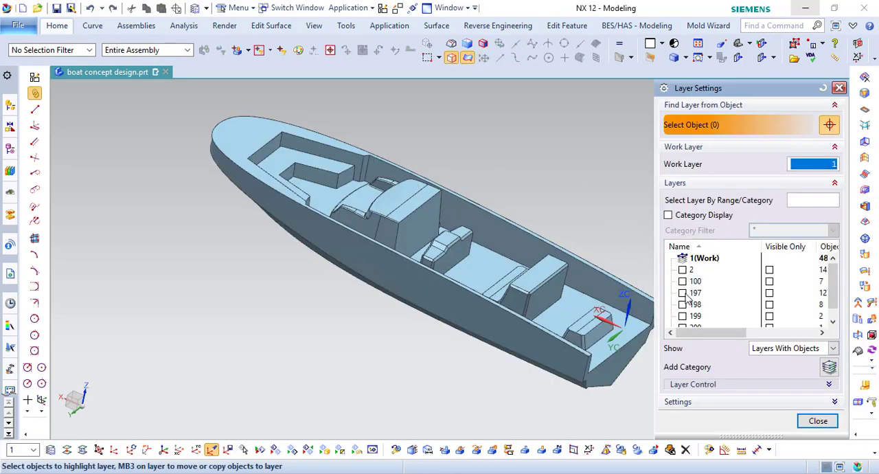
left_click(682, 293)
left_click(682, 304)
left_click(683, 316)
middle_click(611, 196)
middle_click_drag(611, 196, 554, 215)
left_click(562, 203)
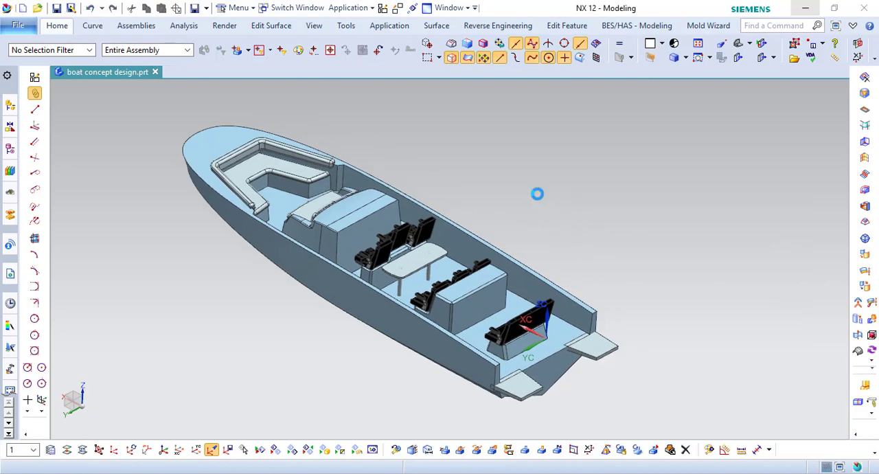
left_click(682, 293)
middle_click(620, 251)
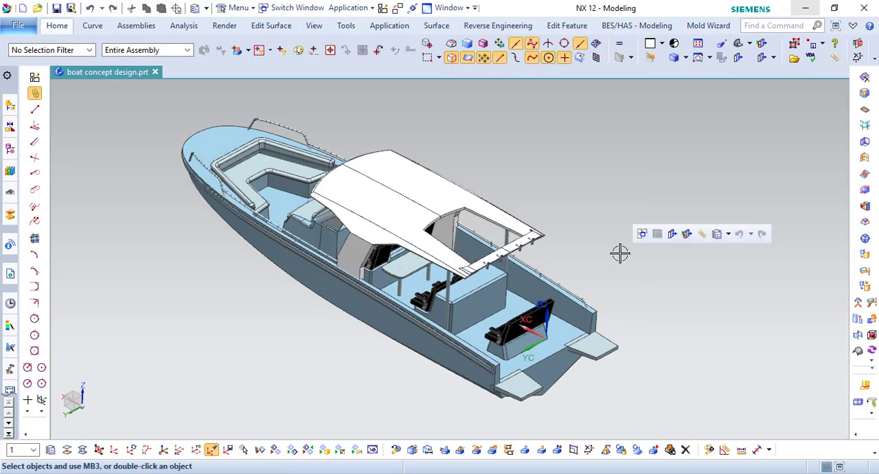
- Display the complete boat shaded without edges and turn on True Shading
middle_click_drag(620, 251, 223, 434)
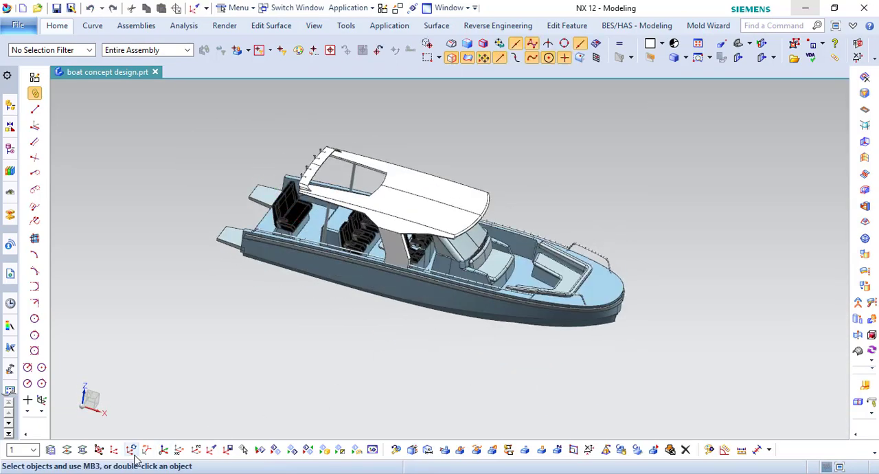
middle_click_drag(165, 447, 657, 212)
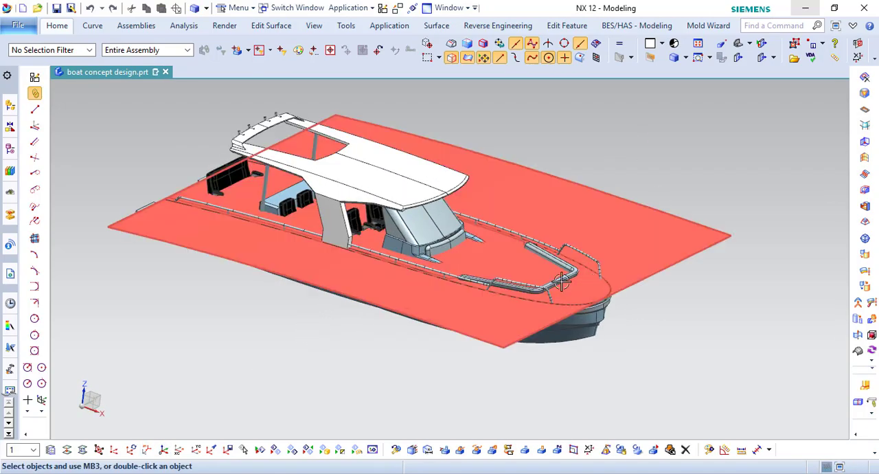
middle_click_drag(604, 227, 606, 191)
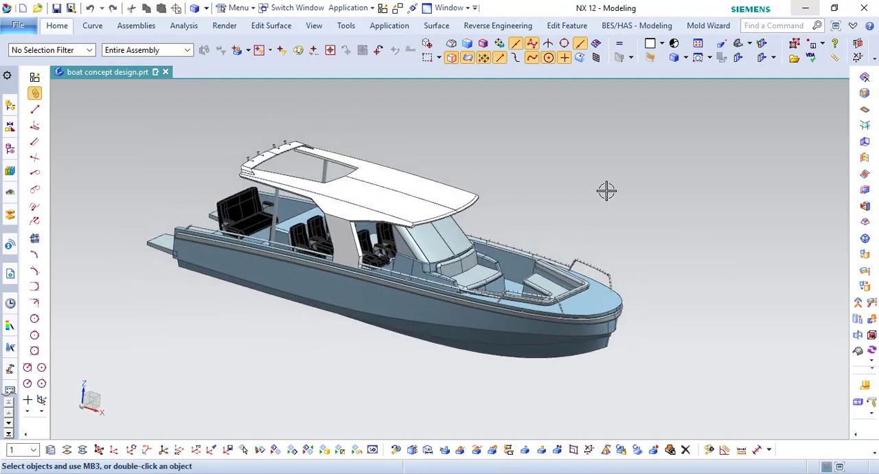
left_click(667, 214)
right_click_drag(642, 212, 659, 194)
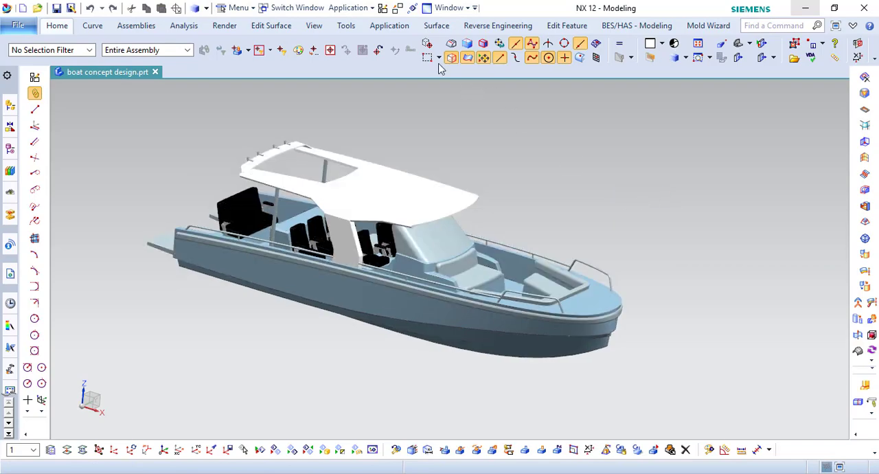
left_click(316, 28)
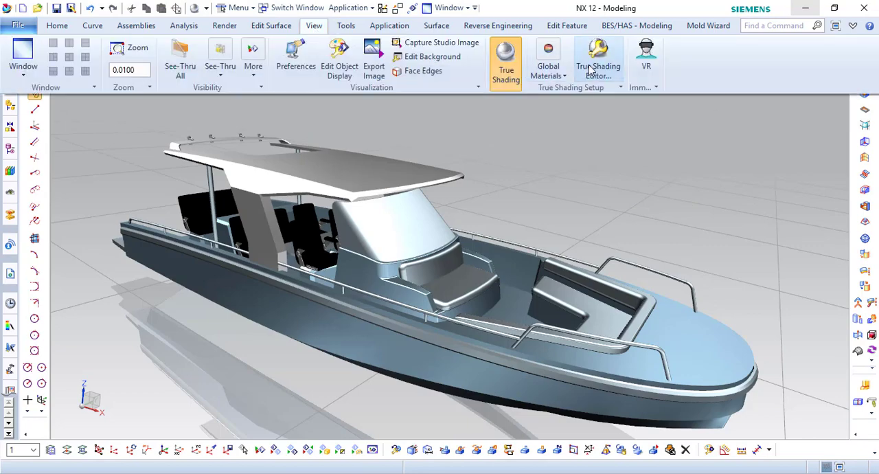
left_click(577, 69)
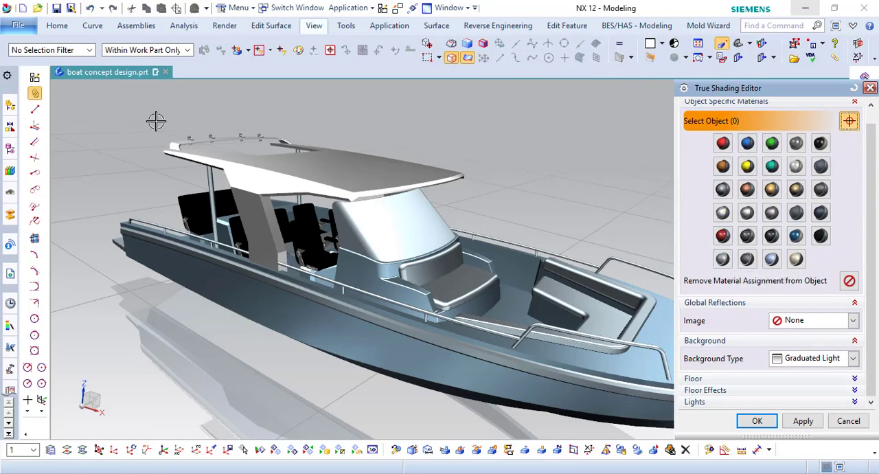
- Restrict selection to solid bodies and assign the white True Shading material to the hull
left_click(52, 50)
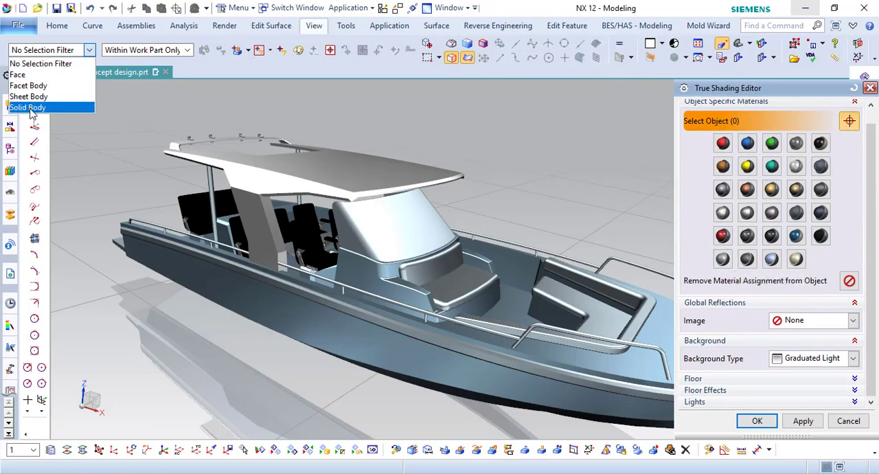
left_click(37, 108)
left_click(252, 300)
left_click(796, 166)
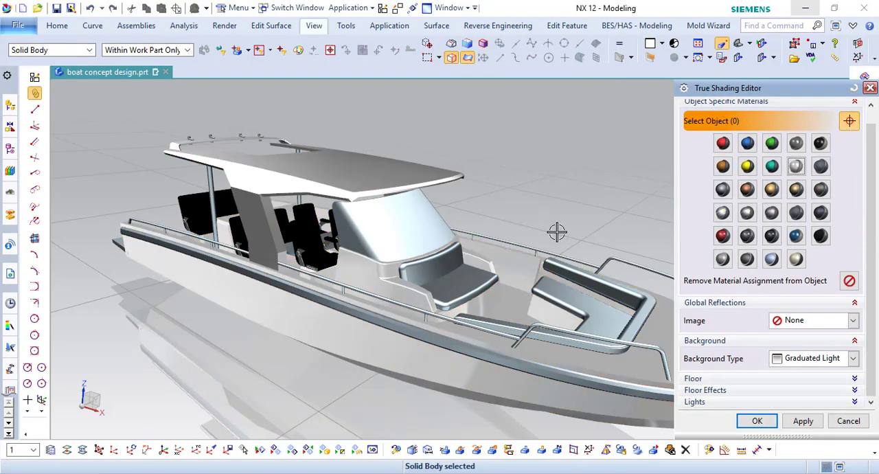
- Set the True Shading background to an image background using Image 3
left_click(852, 358)
left_click(712, 340)
scroll(726, 353, "up", 1)
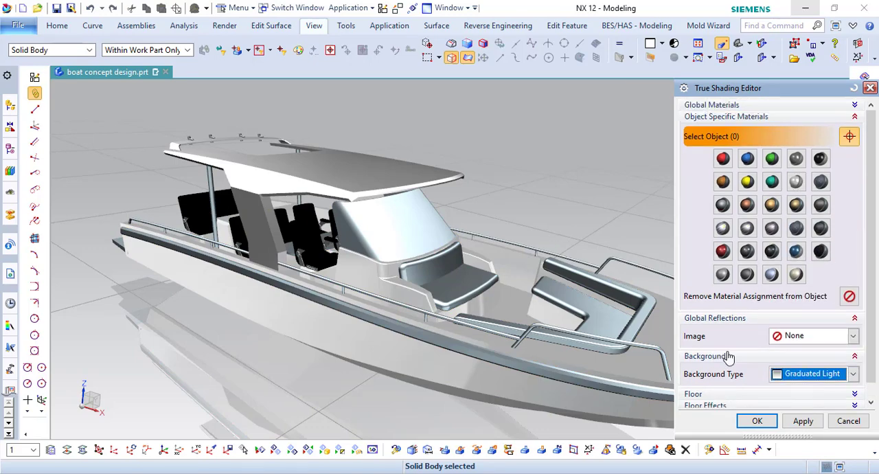
scroll(727, 355, "down", 1)
left_click(789, 359)
left_click(809, 239)
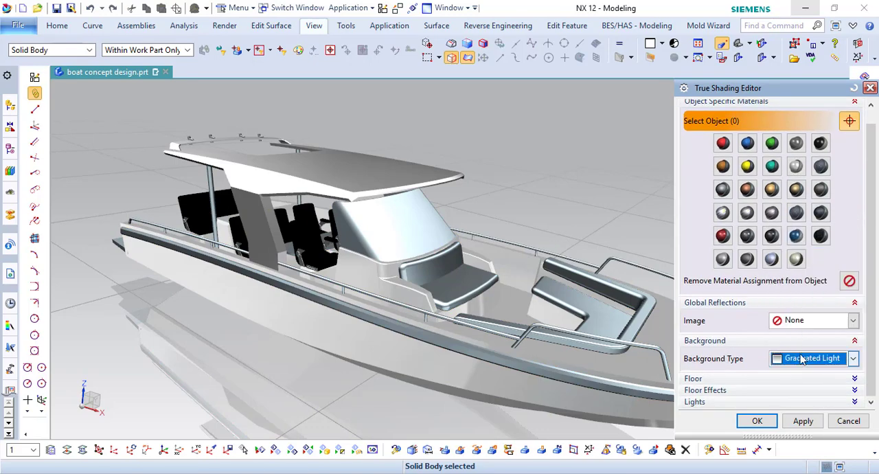
left_click(852, 358)
left_click(815, 316)
left_click(852, 376)
left_click(798, 417)
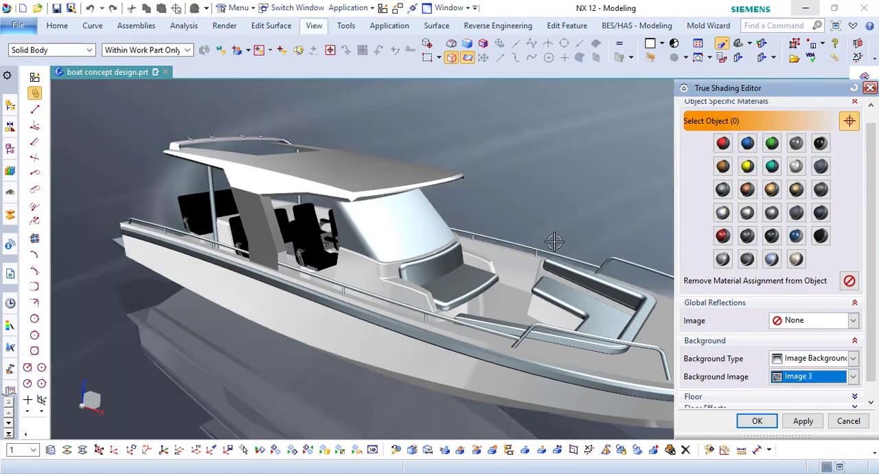
- Change the True Shading background type to Graduated Dark
scroll(493, 189, "down", 2)
scroll(770, 345, "down", 1)
left_click(793, 358)
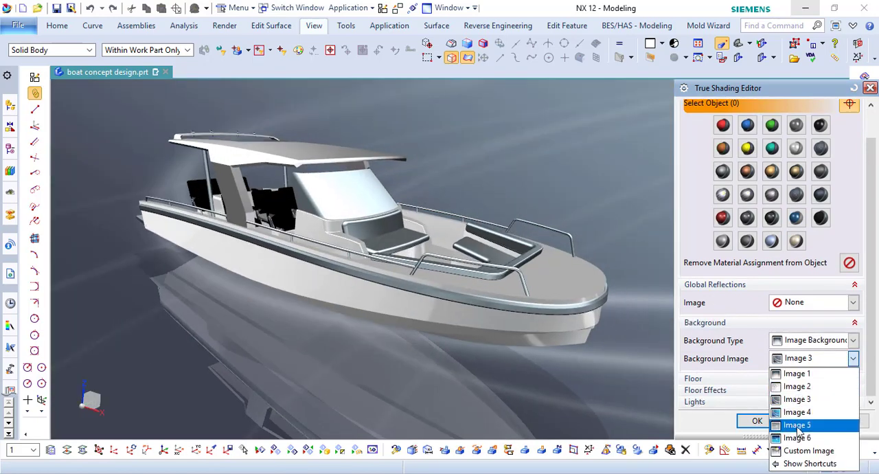
left_click(796, 344)
left_click(799, 355)
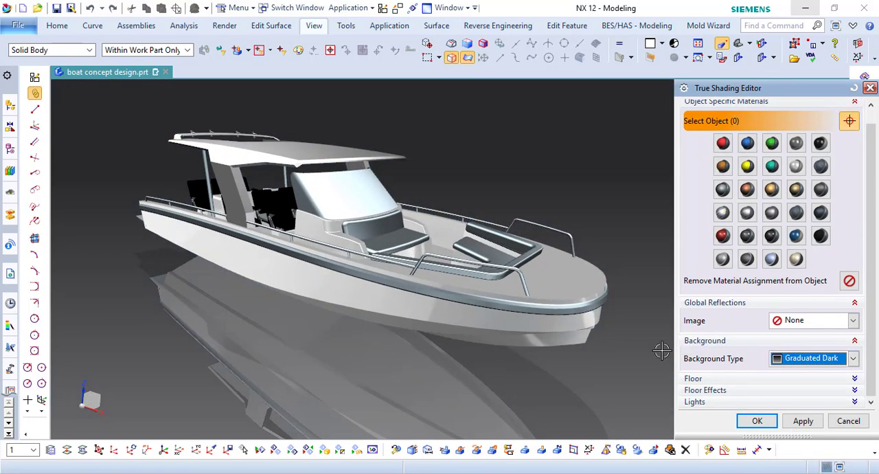
- Set the background type to Custom Graduated with black top and bottom colors and accept the shading settings
left_click(852, 358)
left_click(787, 299)
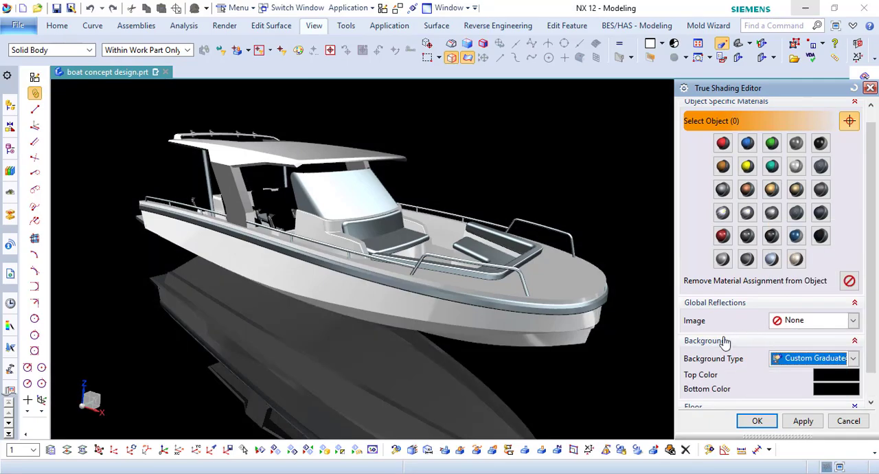
left_click(757, 420)
- Examine the rendered boat from several angles in full-screen view and return to the normal window
middle_click_drag(621, 356, 620, 341)
scroll(508, 276, "up", 2)
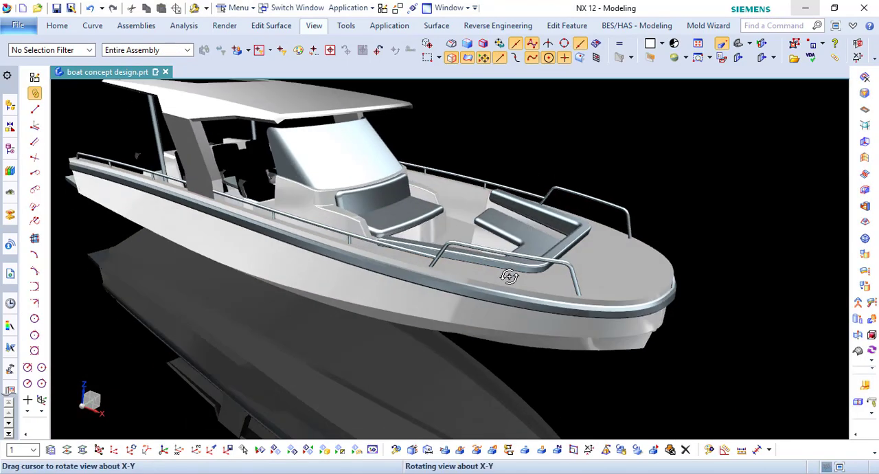
middle_click_drag(508, 276, 731, 336)
key("Home")
left_click(835, 25)
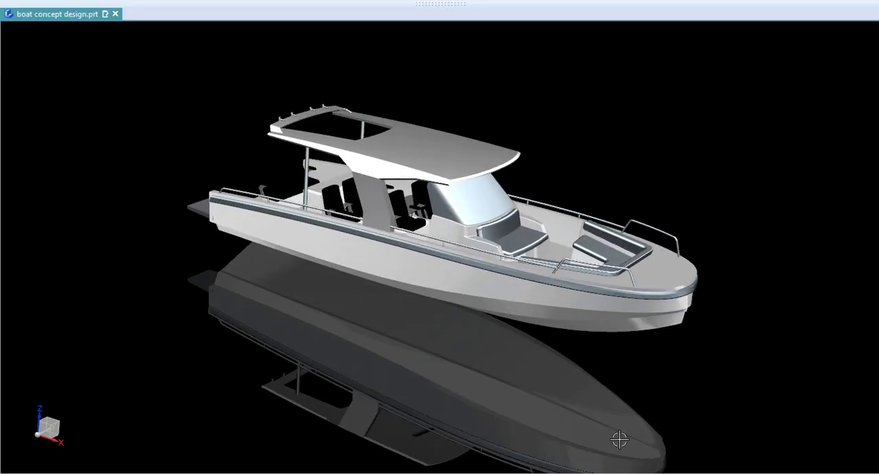
scroll(578, 192, "up", 1)
scroll(515, 210, "up", 1)
middle_click_drag(522, 212, 557, 218, "shift")
middle_click_drag(612, 290, 618, 268)
left_click(666, 164)
left_click(835, 25)
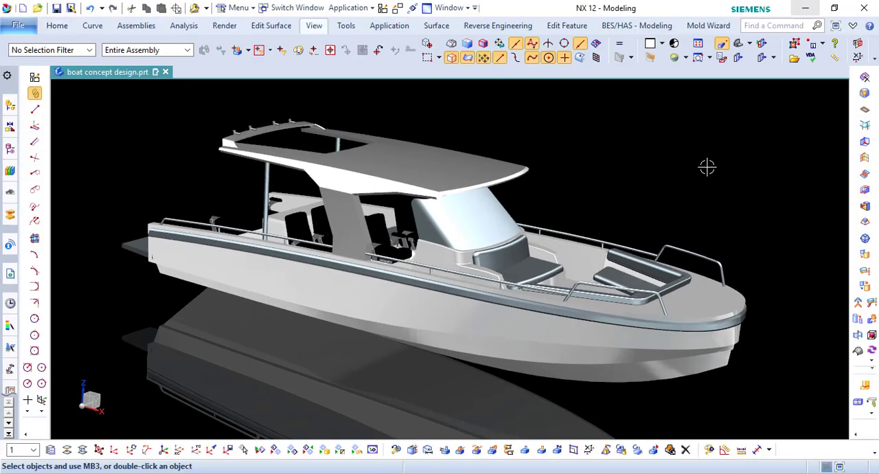
- Assign the black True Shading material to the windshield body
left_click(314, 27)
left_click(611, 52)
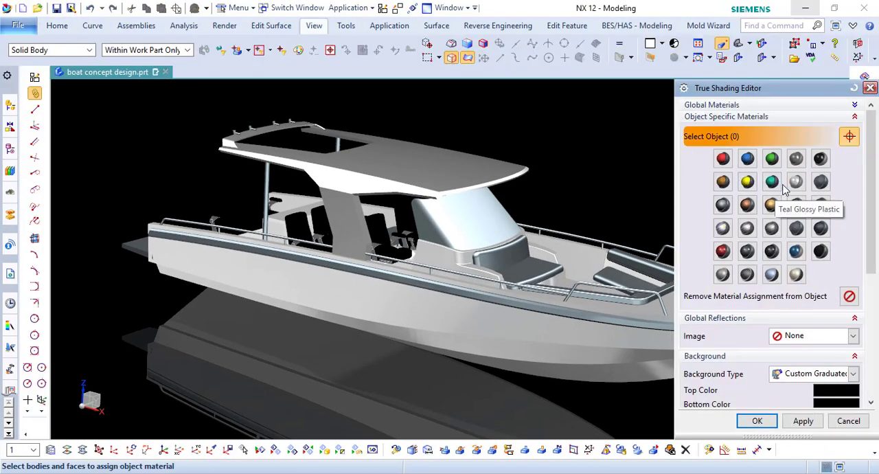
left_click(448, 219)
left_click(821, 159)
left_click(762, 416)
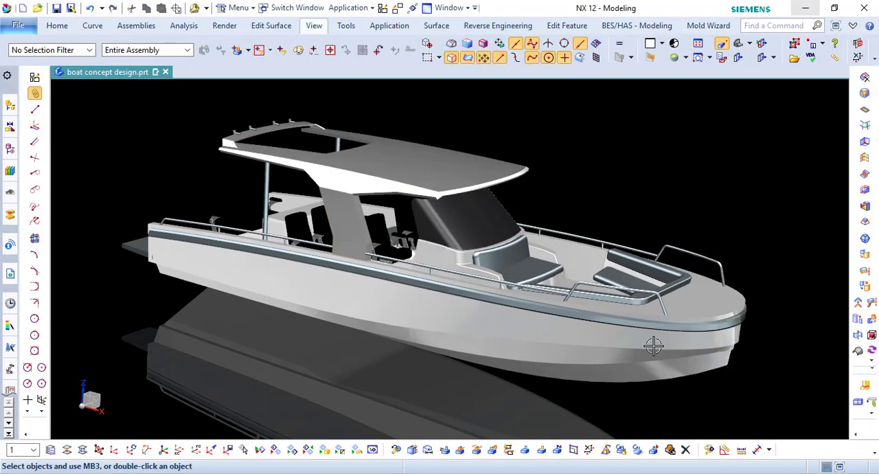
- Set the windshield's translucency to about 24
key("ctrl+j")
left_click(483, 225)
middle_click(483, 224)
left_click_drag(704, 256, 748, 259)
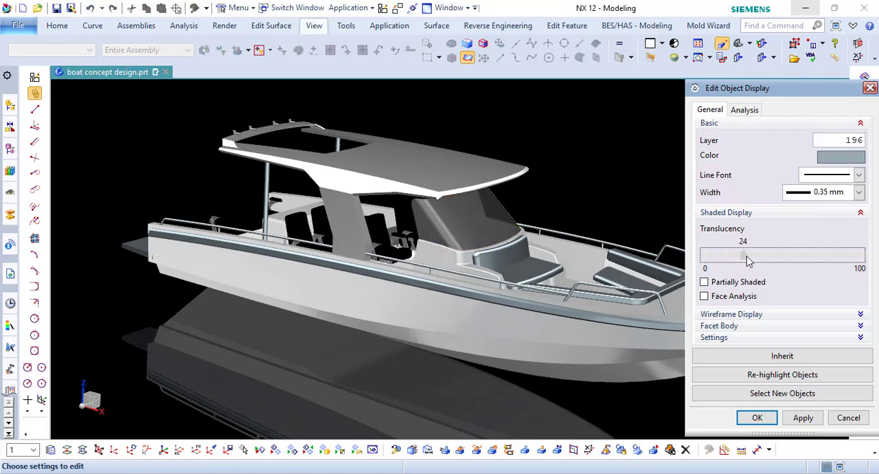
middle_click(629, 239)
left_click(366, 272)
mouse_move(483, 257)
middle_mouse_down()
mouse_move(465, 265)
mouse_move(479, 255)
mouse_move(479, 266)
mouse_move(483, 246)
middle_mouse_up()
- Raise the windshield's translucency to 60
key("ctrl+j")
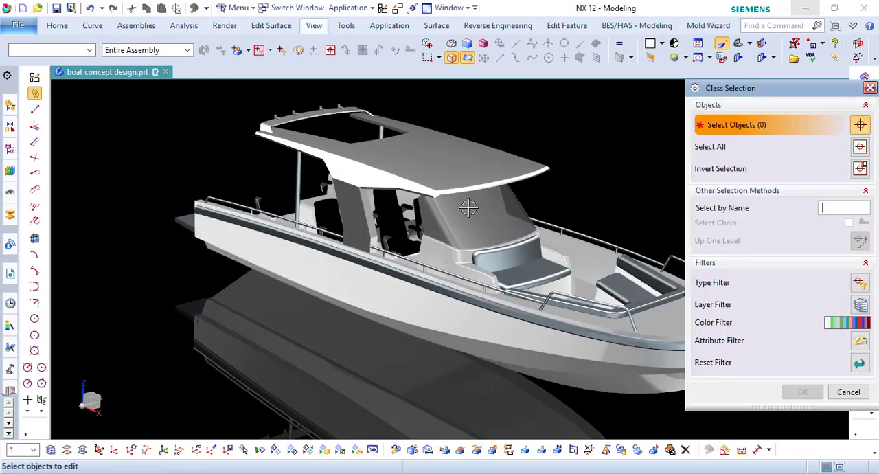
left_click(471, 206)
left_click(799, 390)
left_click_drag(755, 261, 799, 259)
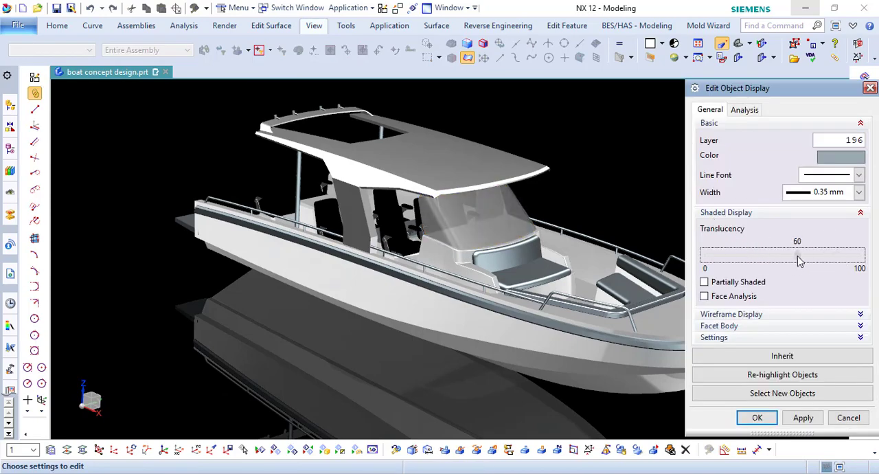
left_click(757, 418)
- Assign the gray True Shading material from the first row of swatches to the translucent windshield
left_click(313, 27)
left_click(506, 58)
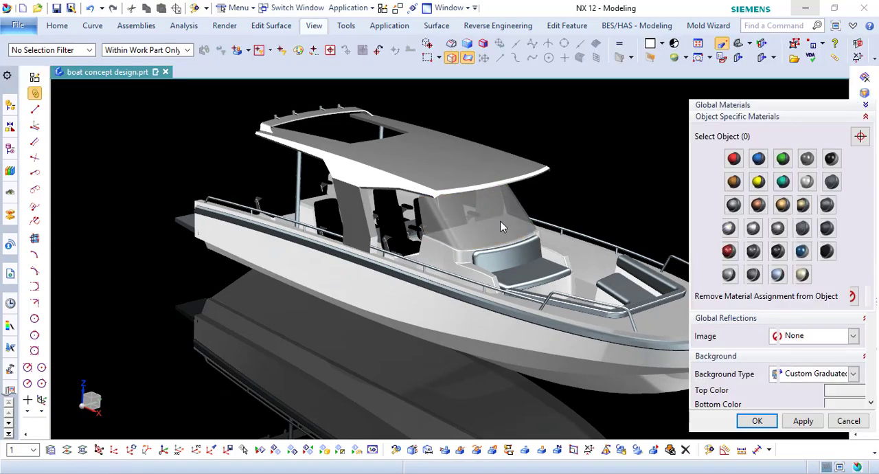
left_click(500, 225)
left_click(796, 158)
left_click(757, 420)
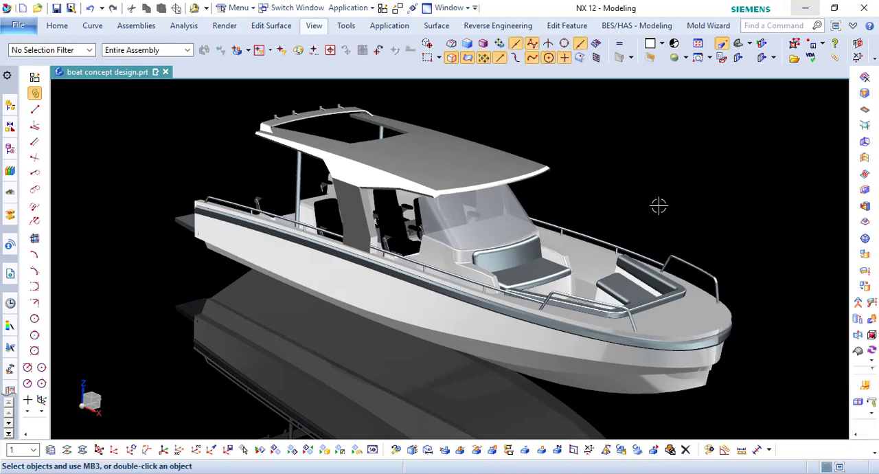
- Set the windshield's translucency to 53
left_click(709, 450)
left_click(503, 226)
middle_click(504, 226)
left_click_drag(794, 254, 773, 255)
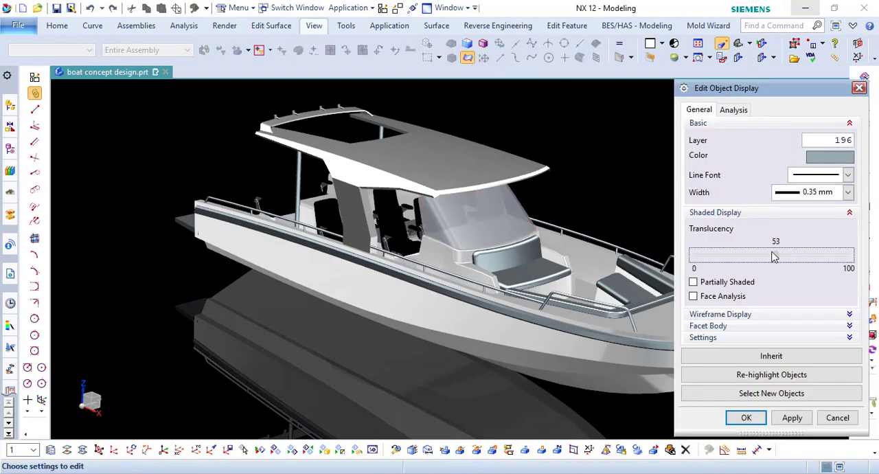
left_click(746, 417)
- Assign the blue True Shading material from the first row of swatches to the rub rail running along the hull
left_click(314, 26)
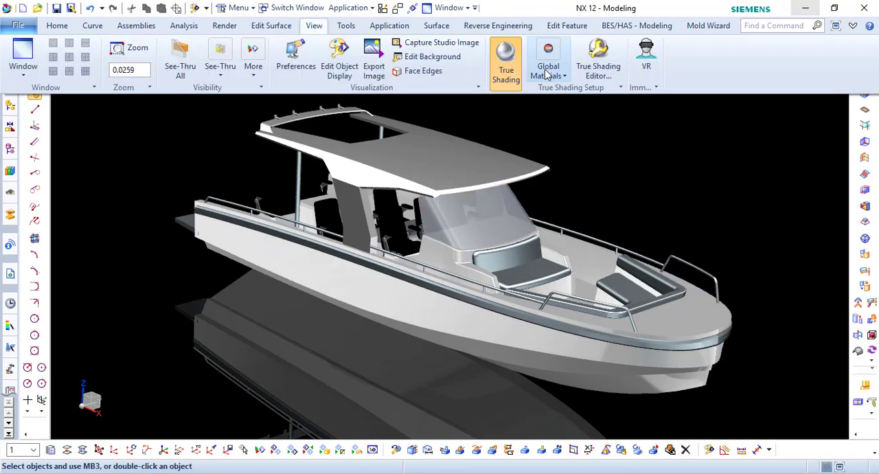
left_click(506, 59)
left_click(515, 309)
left_click(747, 159)
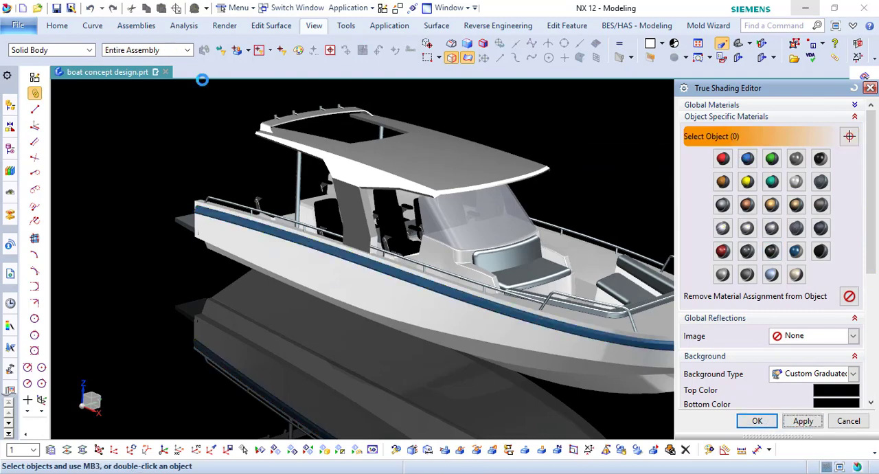
left_click(61, 50)
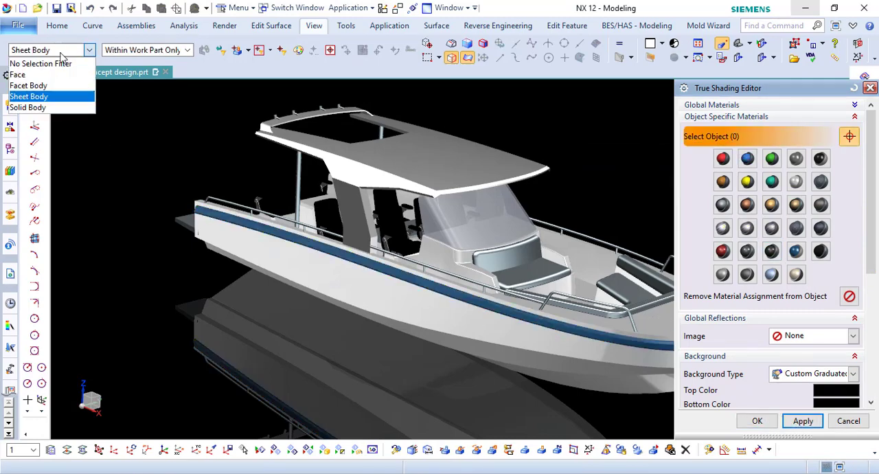
left_click(44, 86)
middle_click_drag(367, 186, 265, 187, "shift")
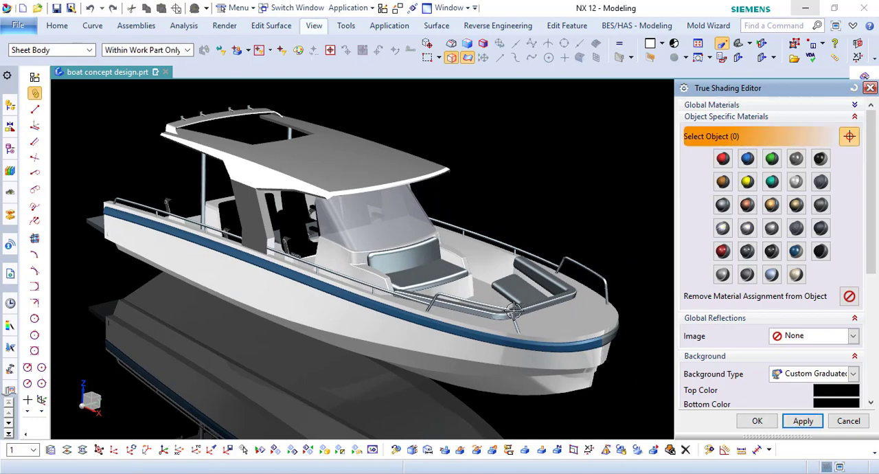
left_click(854, 421)
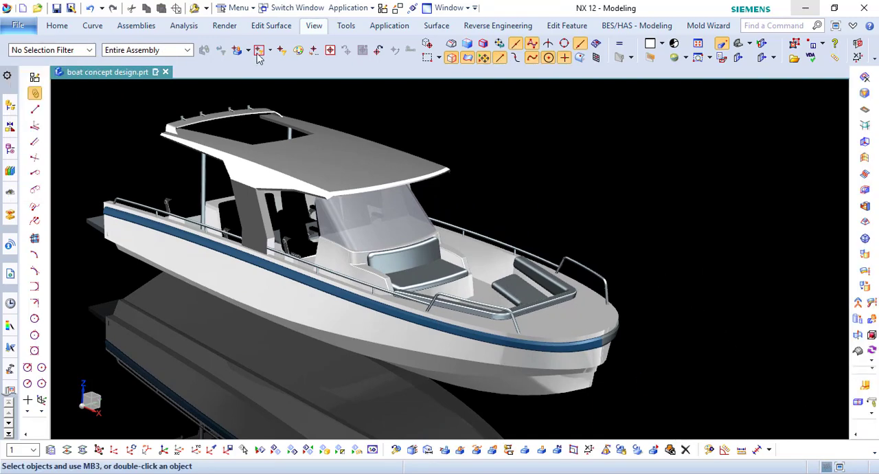
- Assign the copper-brown True Shading material from the third row of swatches to the deck's top face, without a selection filter
left_click(313, 25)
left_click(598, 69)
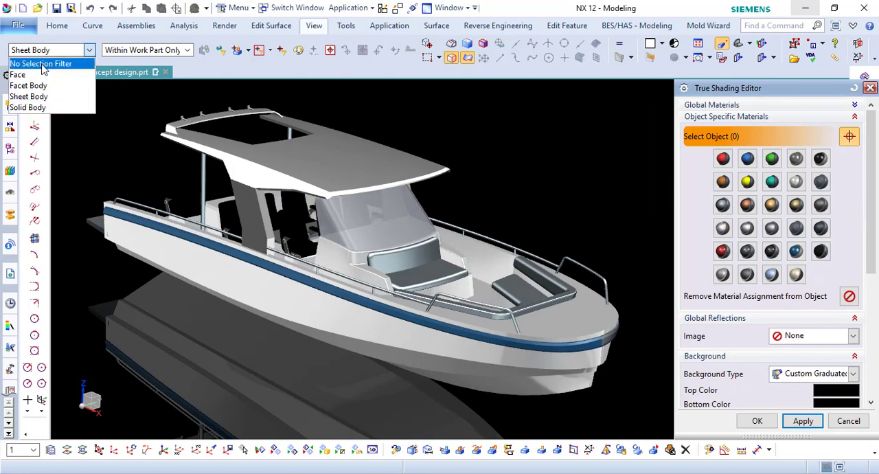
left_click(558, 319)
left_click(747, 204)
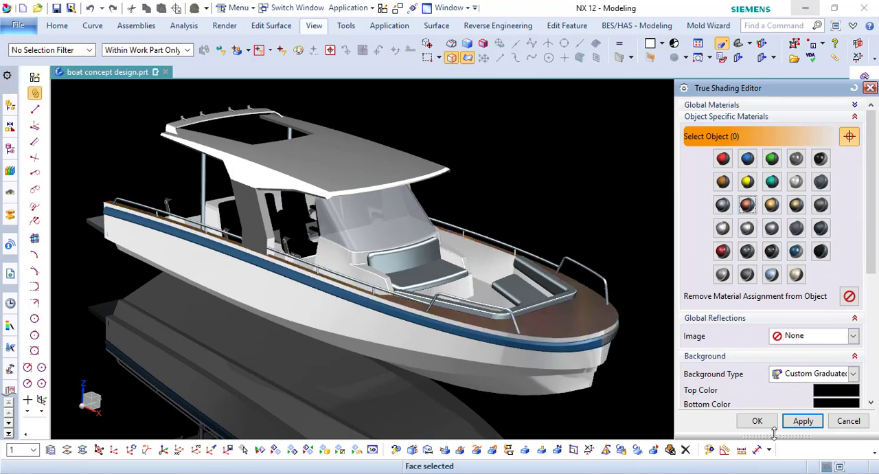
left_click(756, 420)
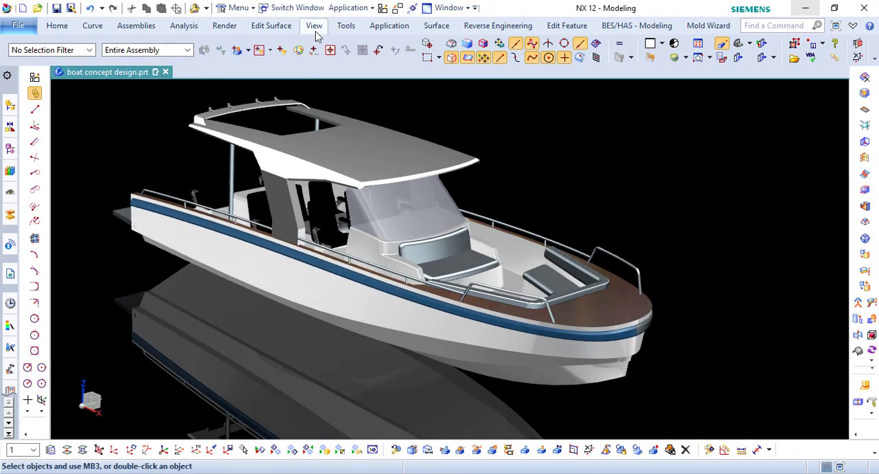
- Assign the beige True Shading material from the last row of swatches to the bow cockpit's floor face
left_click(316, 29)
left_click(598, 69)
left_click(512, 281)
mouse_move(513, 282)
middle_mouse_down()
mouse_move(522, 292)
mouse_move(522, 277)
middle_mouse_up()
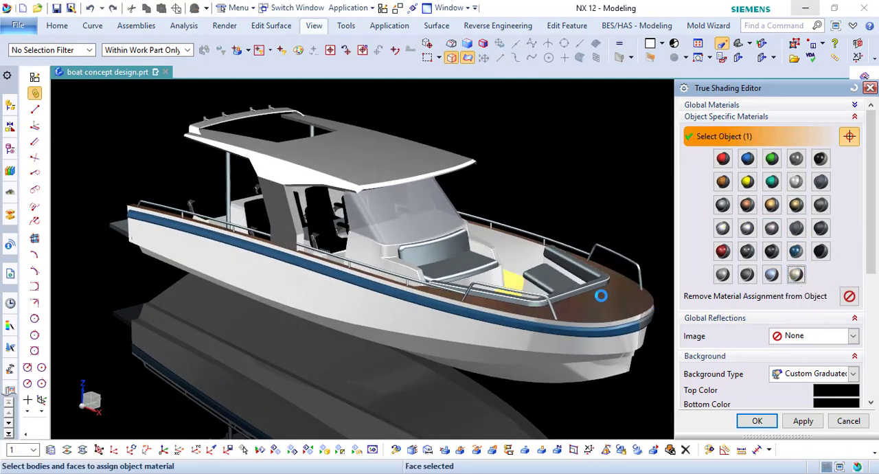
left_click(756, 420)
- Limit selection to solid bodies and assign a gold-toned True Shading material from the third row to the console's front seat and bow cushions
mouse_move(547, 276)
middle_mouse_down()
mouse_move(570, 315)
mouse_move(575, 306)
mouse_move(605, 306)
mouse_move(603, 325)
middle_mouse_up()
scroll(563, 305, "up", 1)
left_click(313, 28)
left_click(606, 63)
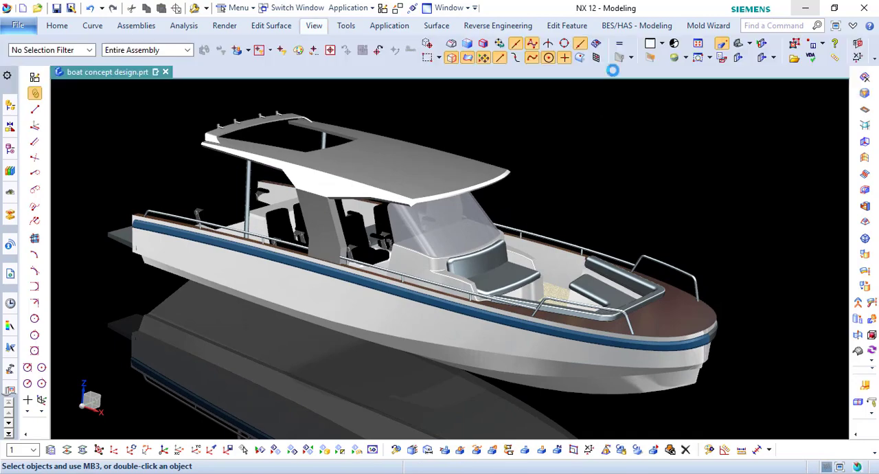
left_click(87, 51)
left_click(33, 108)
left_click(486, 259)
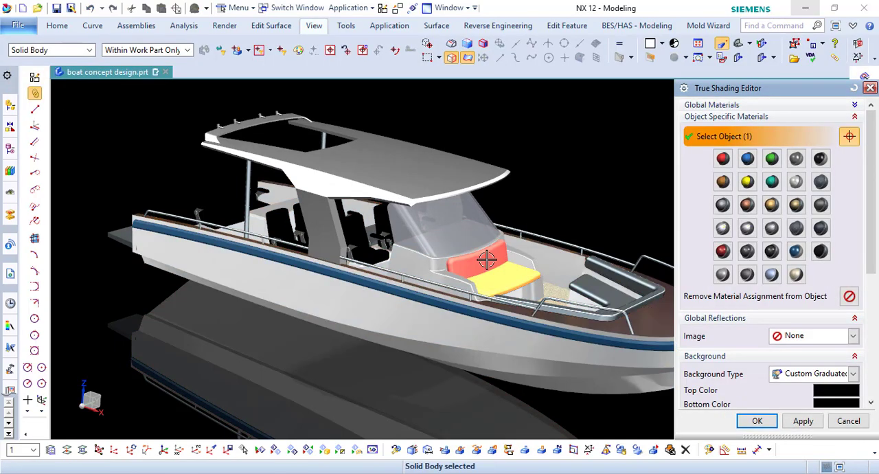
left_click(607, 270)
left_click(778, 210)
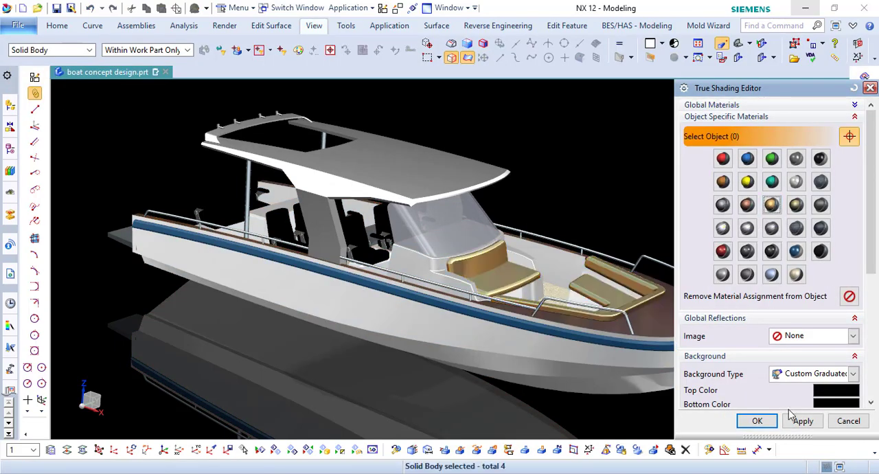
left_click(607, 292)
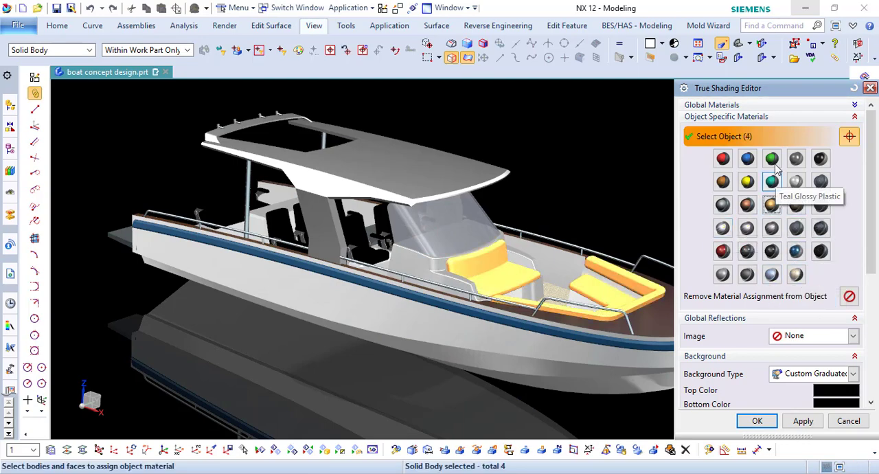
left_click(796, 207)
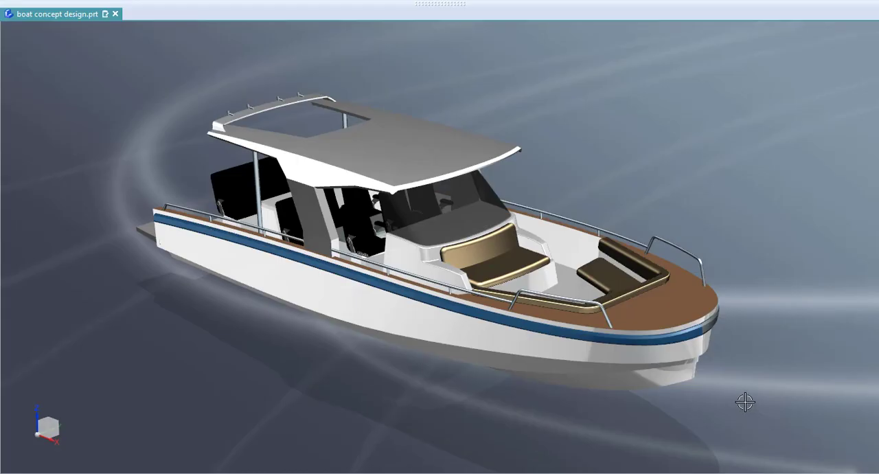
- Assign a lighter True Shading material to the swim platform at the stern
mouse_move(384, 6)
left_click(600, 88)
left_click(744, 455)
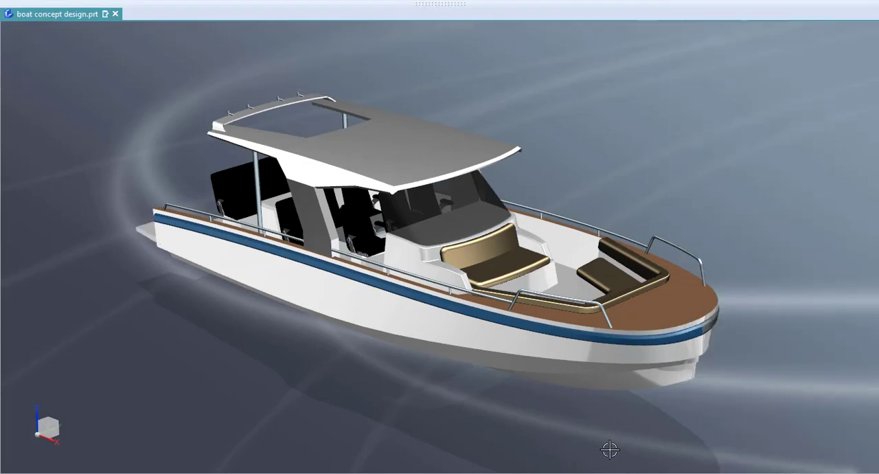
- Recolor the stern swim platform by inheriting the object color from the hull
key("ctrl+j")
left_click(144, 231)
middle_click(145, 231)
left_click(834, 77)
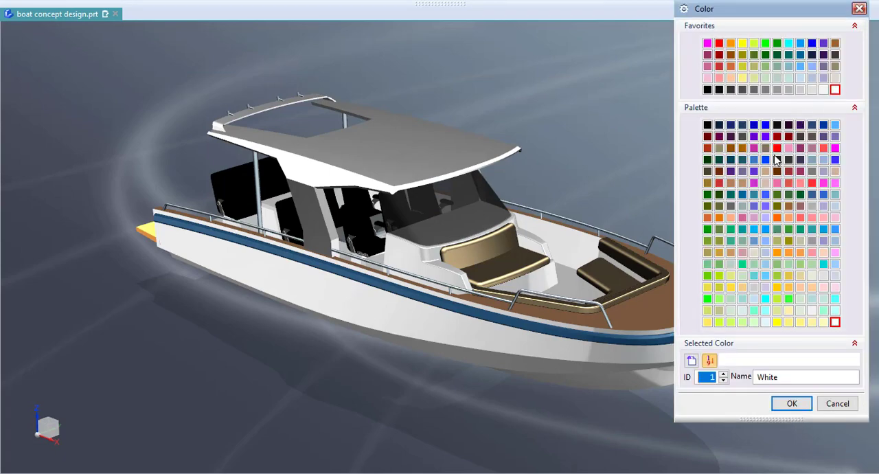
left_click(691, 361)
left_click(557, 348)
middle_click(534, 439)
middle_click(527, 435)
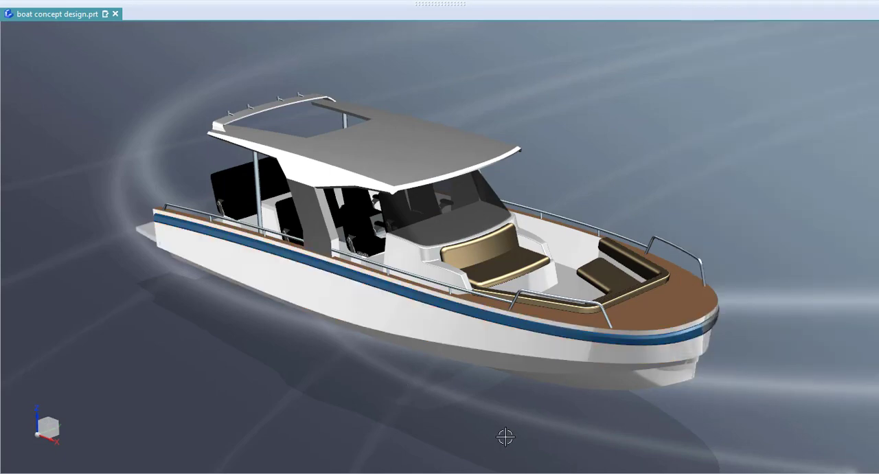
- Assign a light blue, glass-like True Shading material to the windshield
left_click(288, 25)
left_click(760, 118)
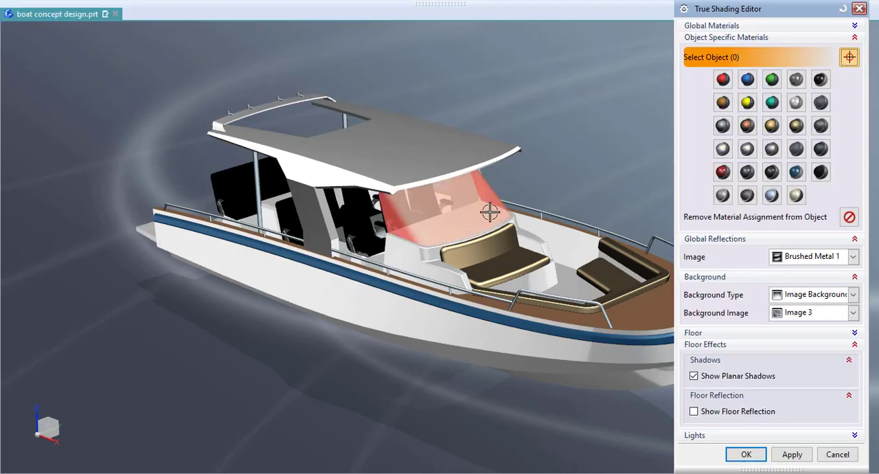
left_click(741, 452)
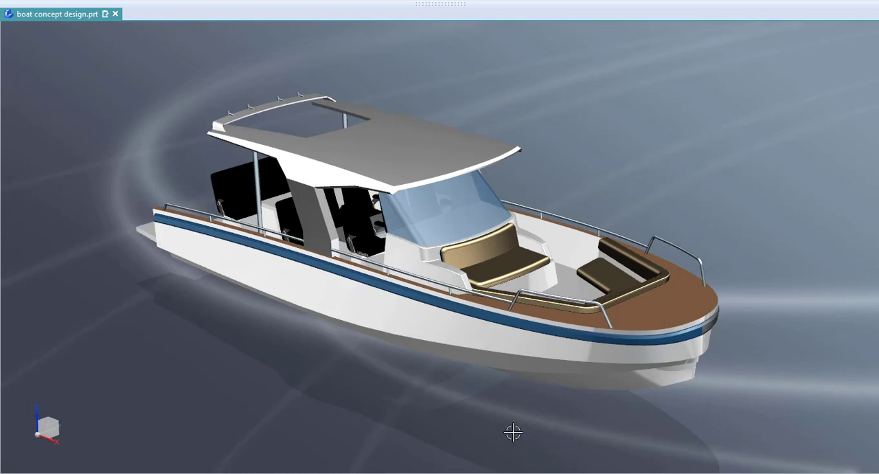
middle_click_drag(513, 432, 300, 393)
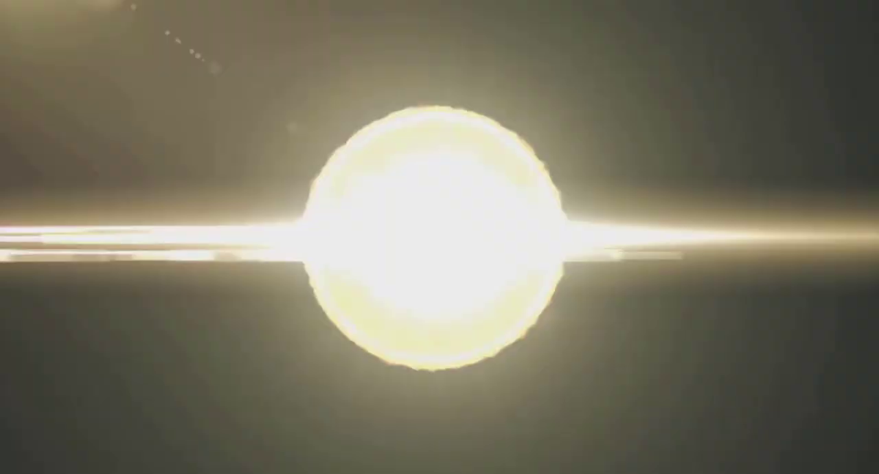